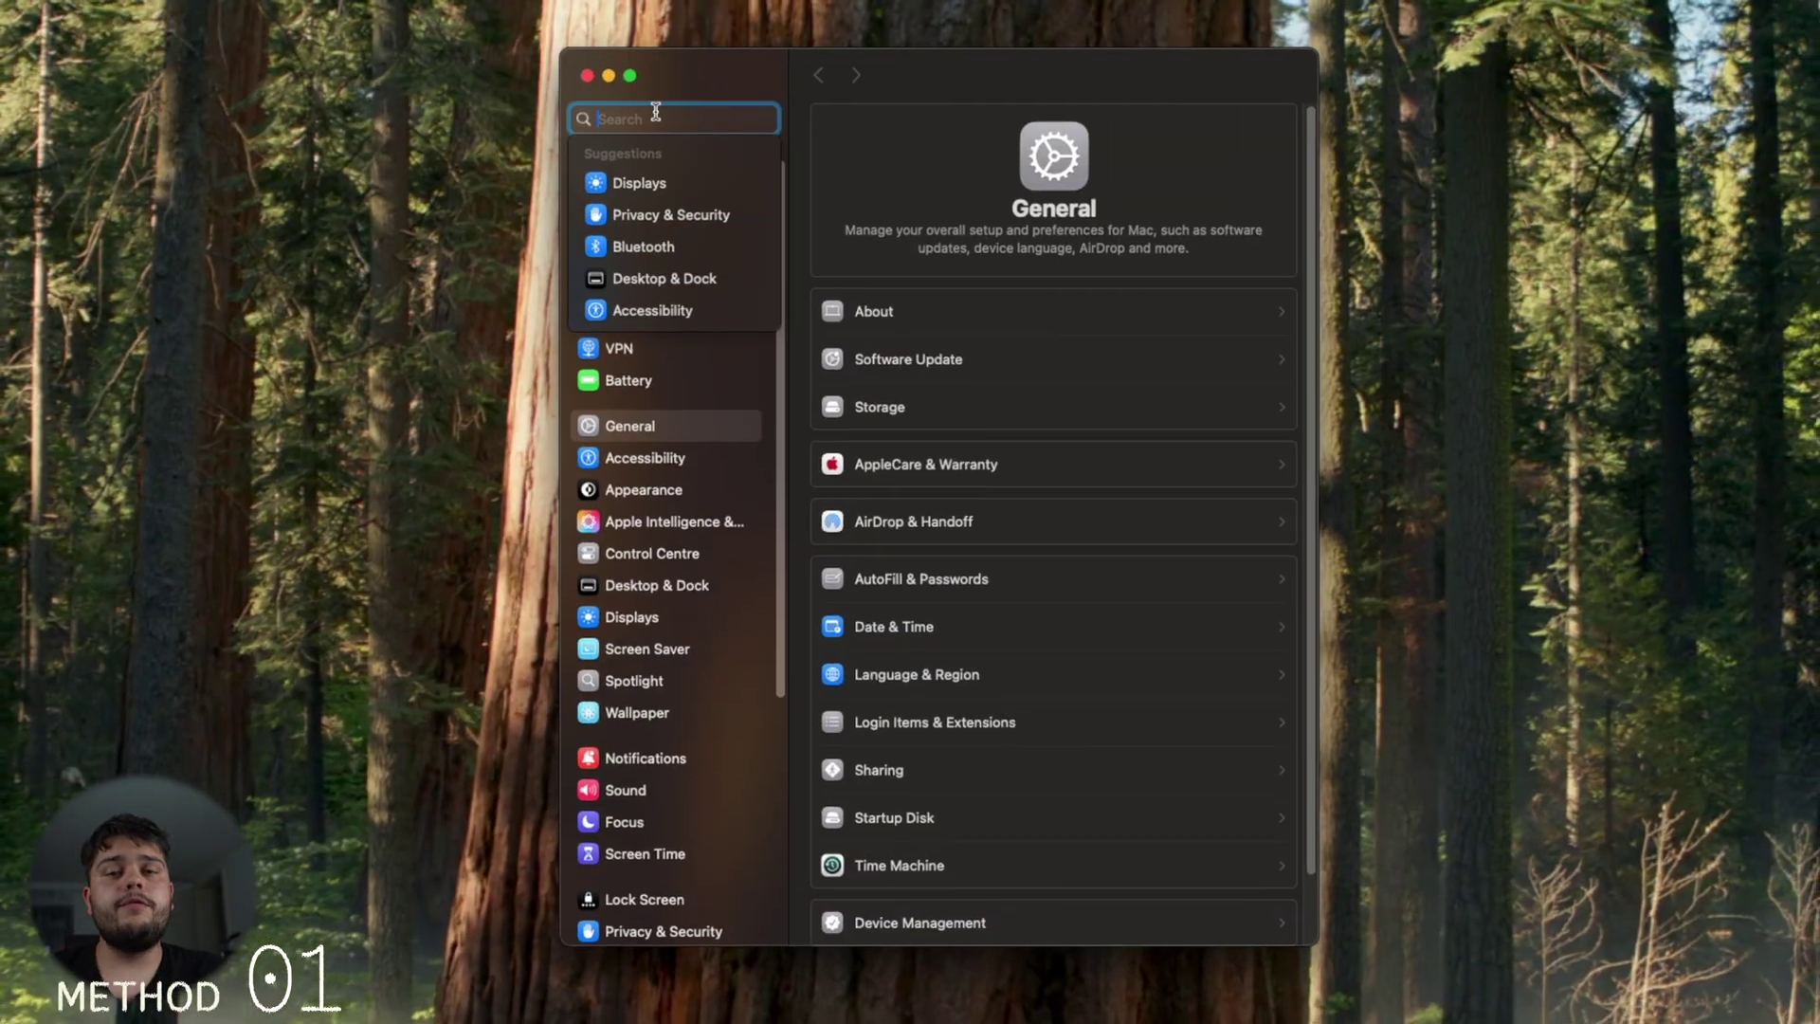
# Step: Search 'storage' and open the Storage page showing 219,9 GB of 245,11 GB used
pyautogui.write('storage')
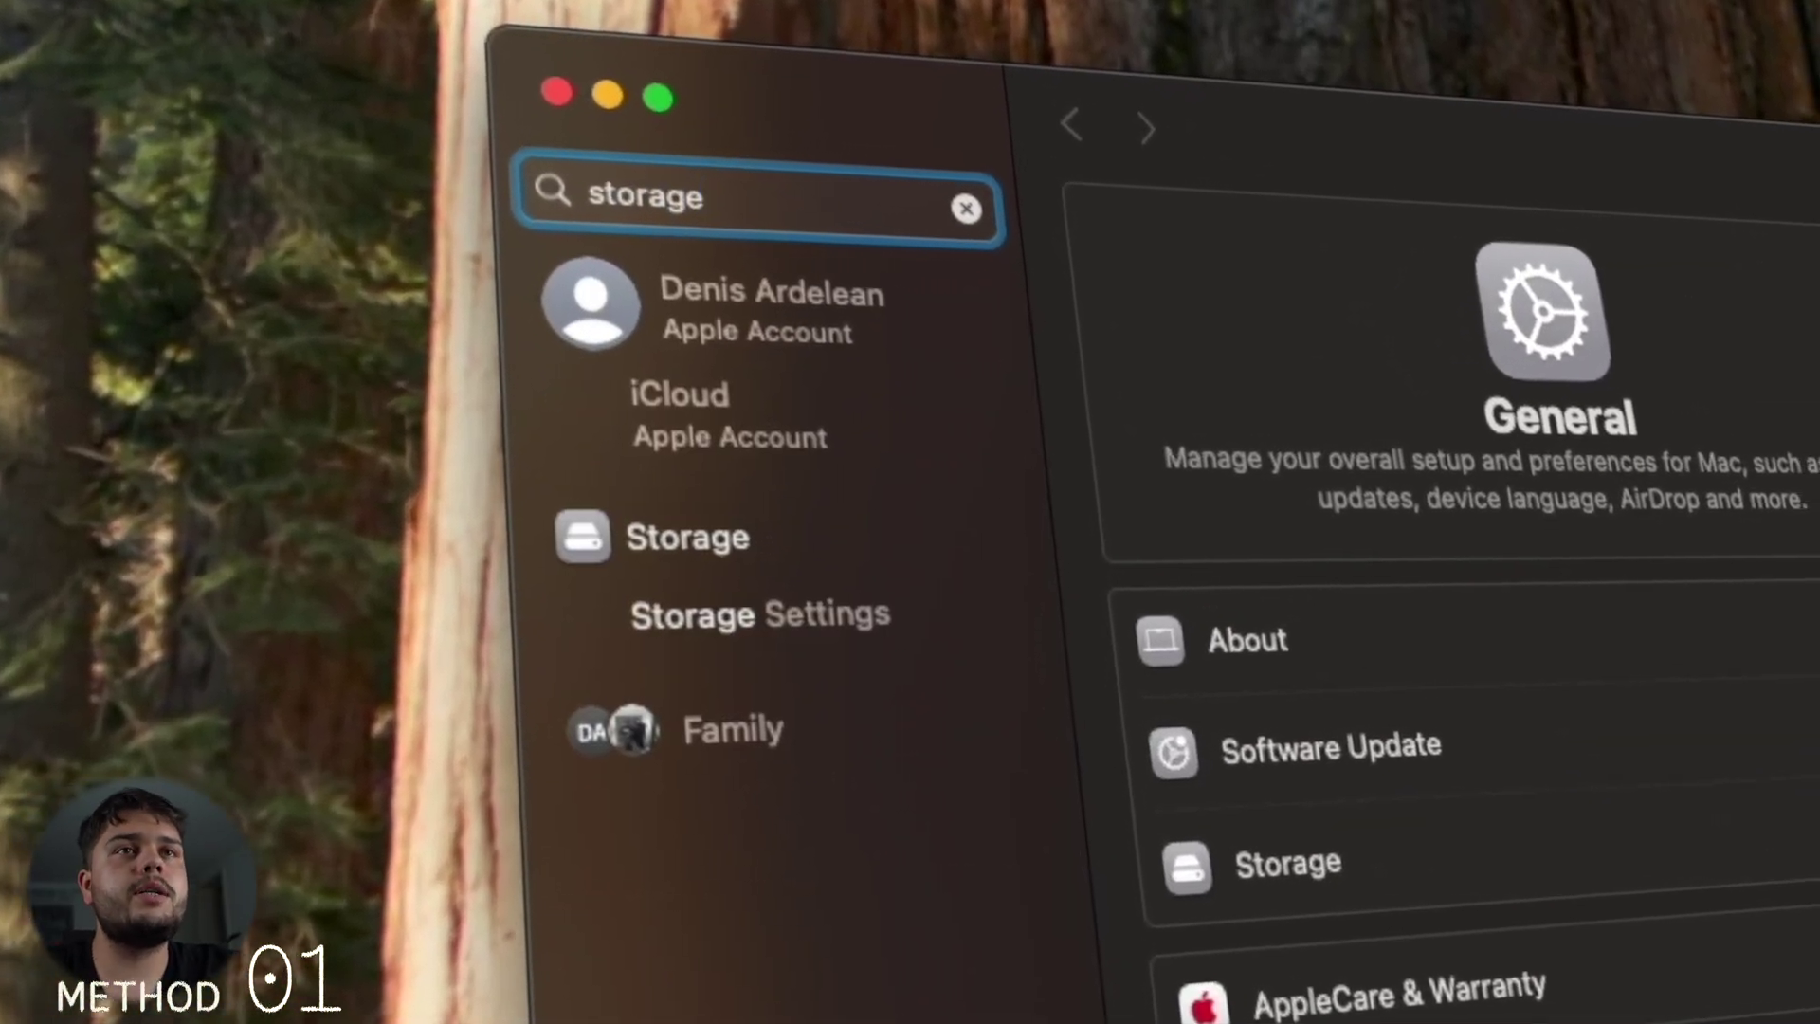
pyautogui.press('Down')
pyautogui.press('Down')
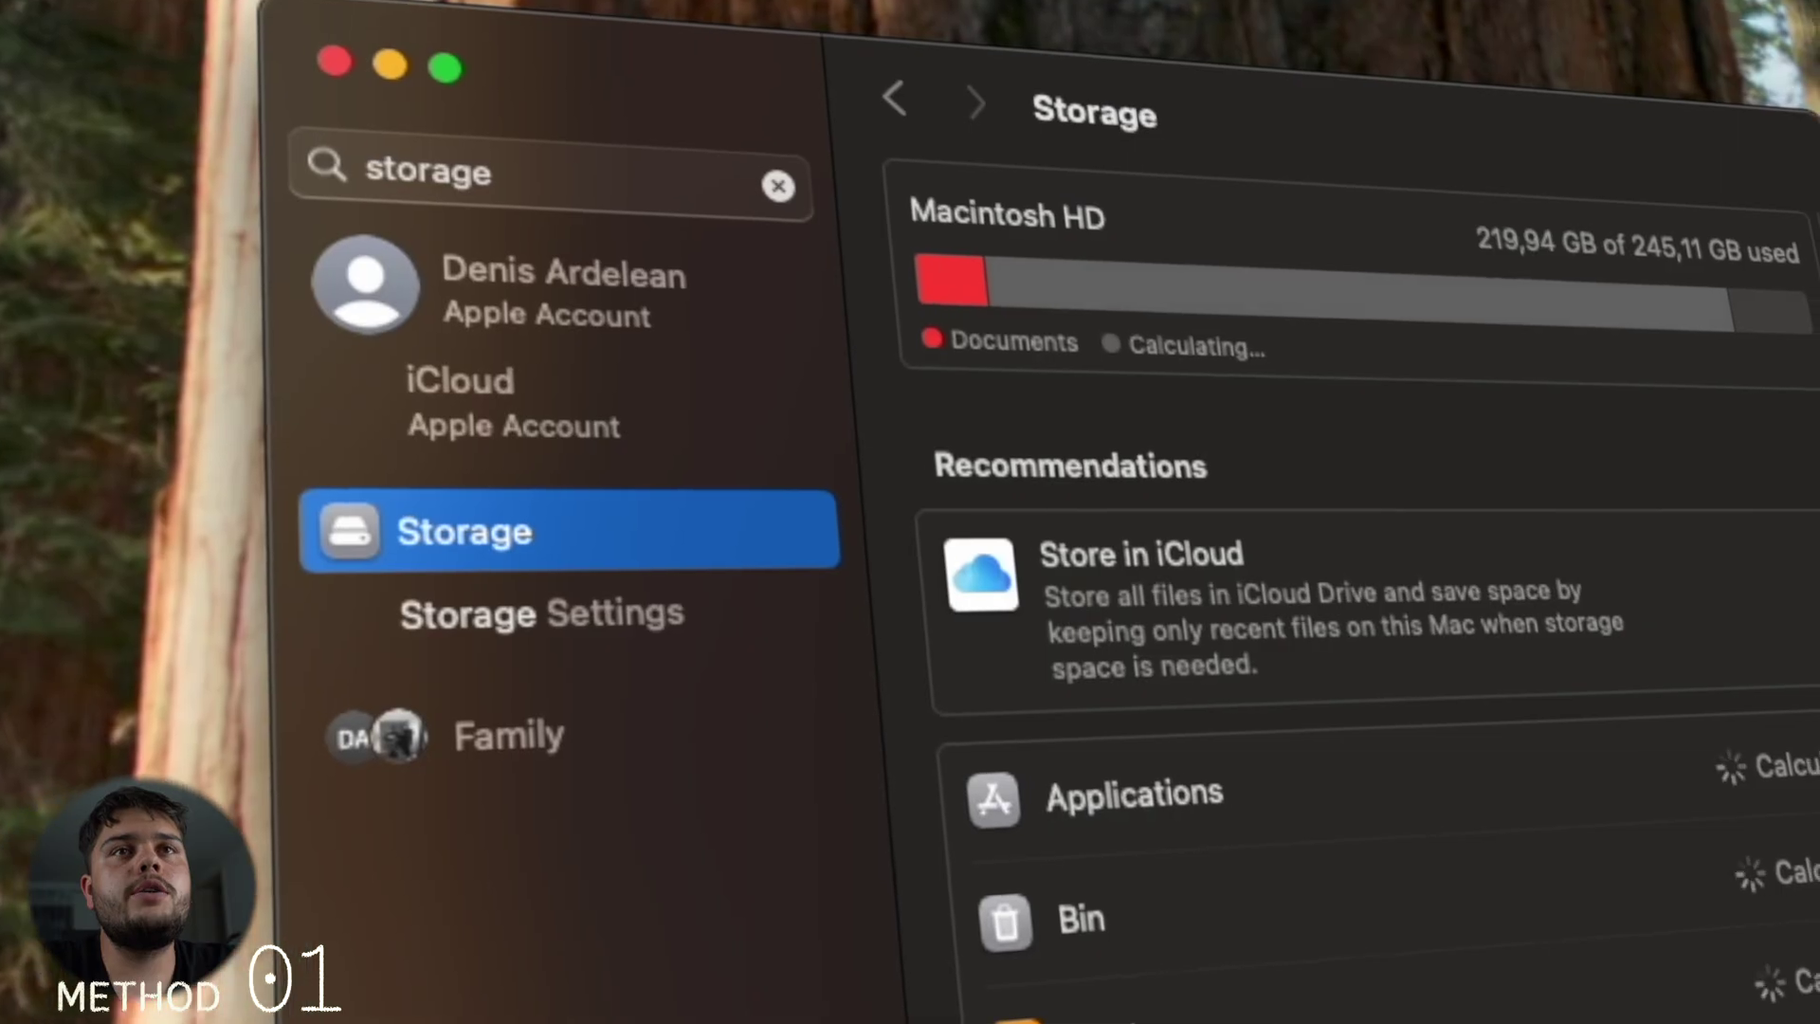
pyautogui.moveTo(1503, 313)
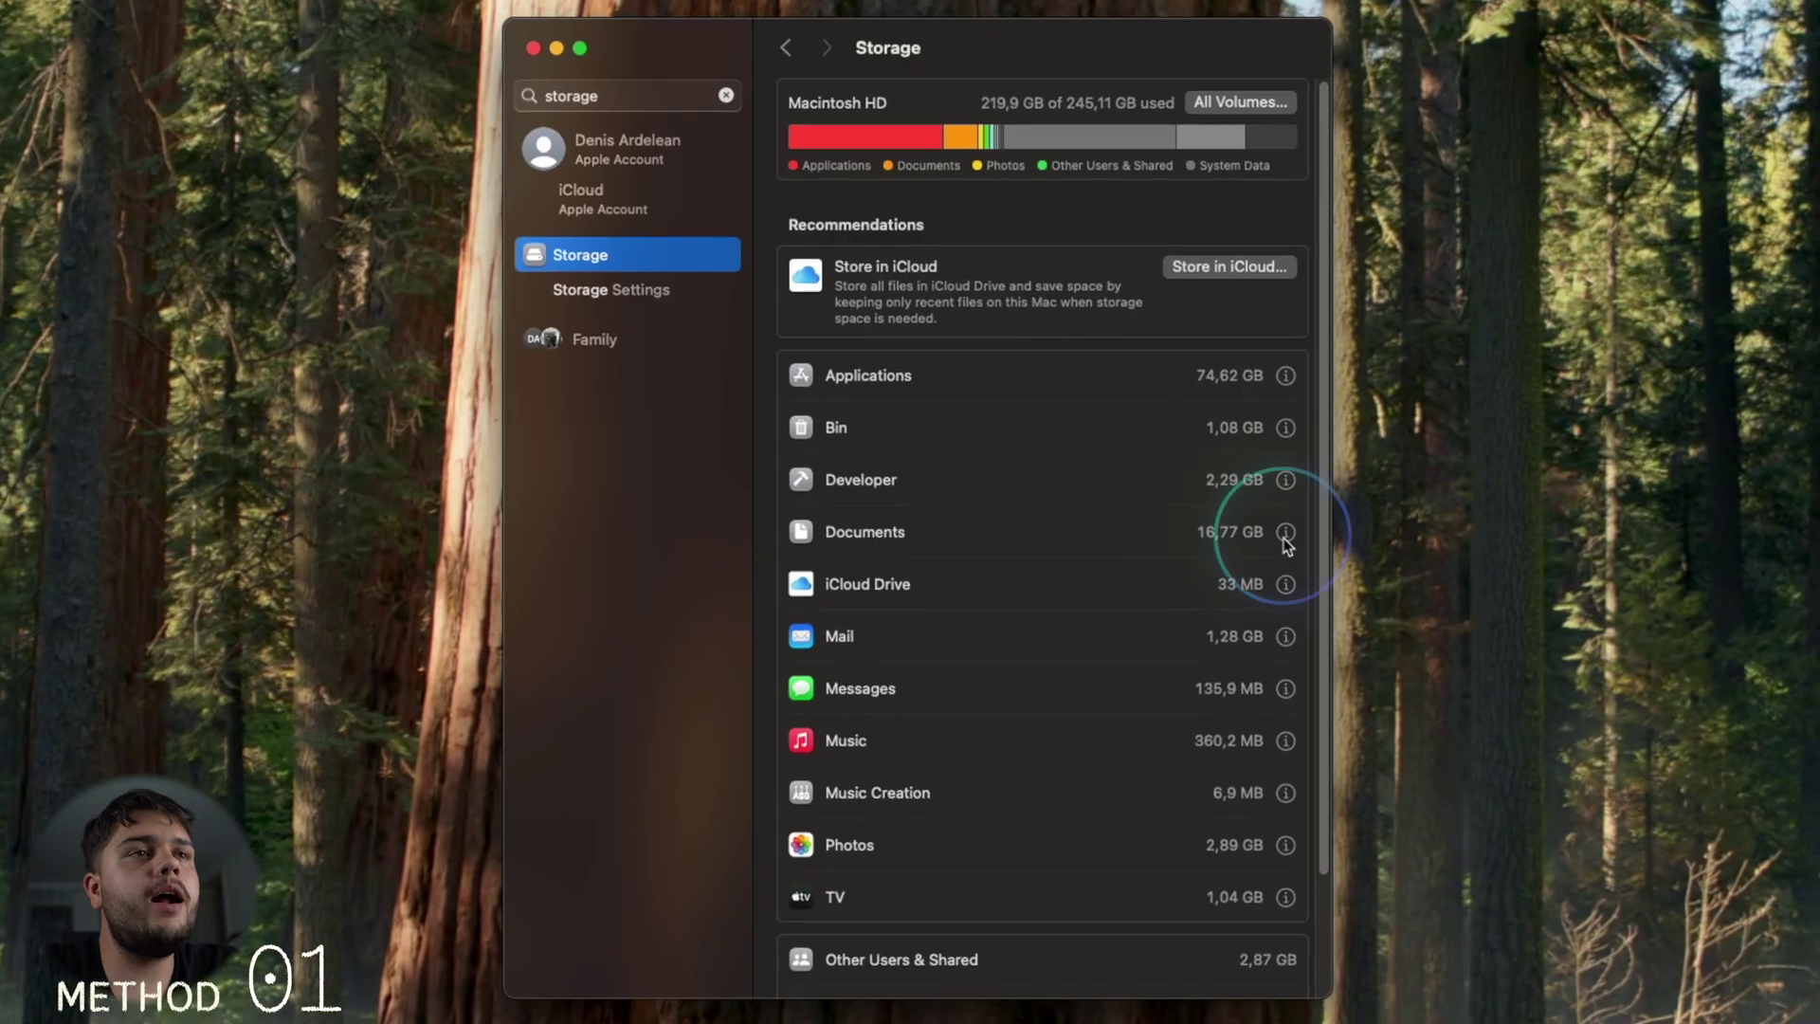
# Step: Browse Documents storage folder by folder and go into Library > Caches
pyautogui.click(1283, 528)
pyautogui.click(1203, 334)
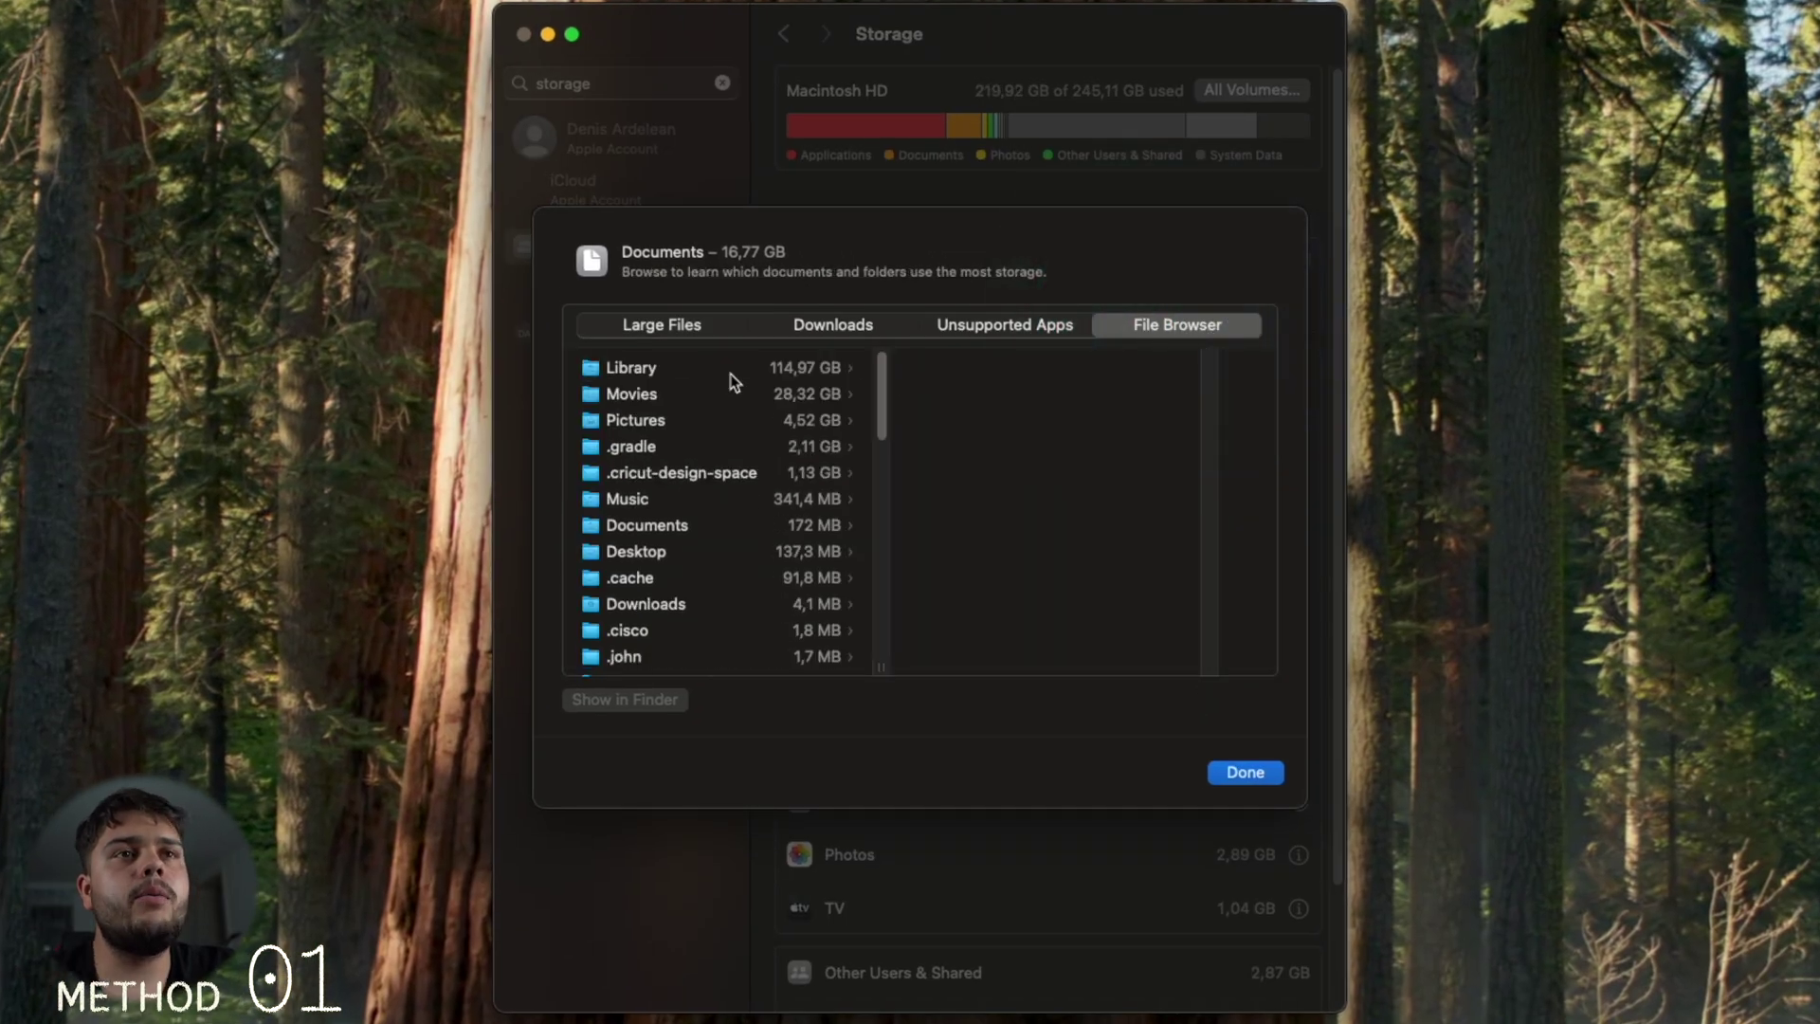
pyautogui.click(697, 374)
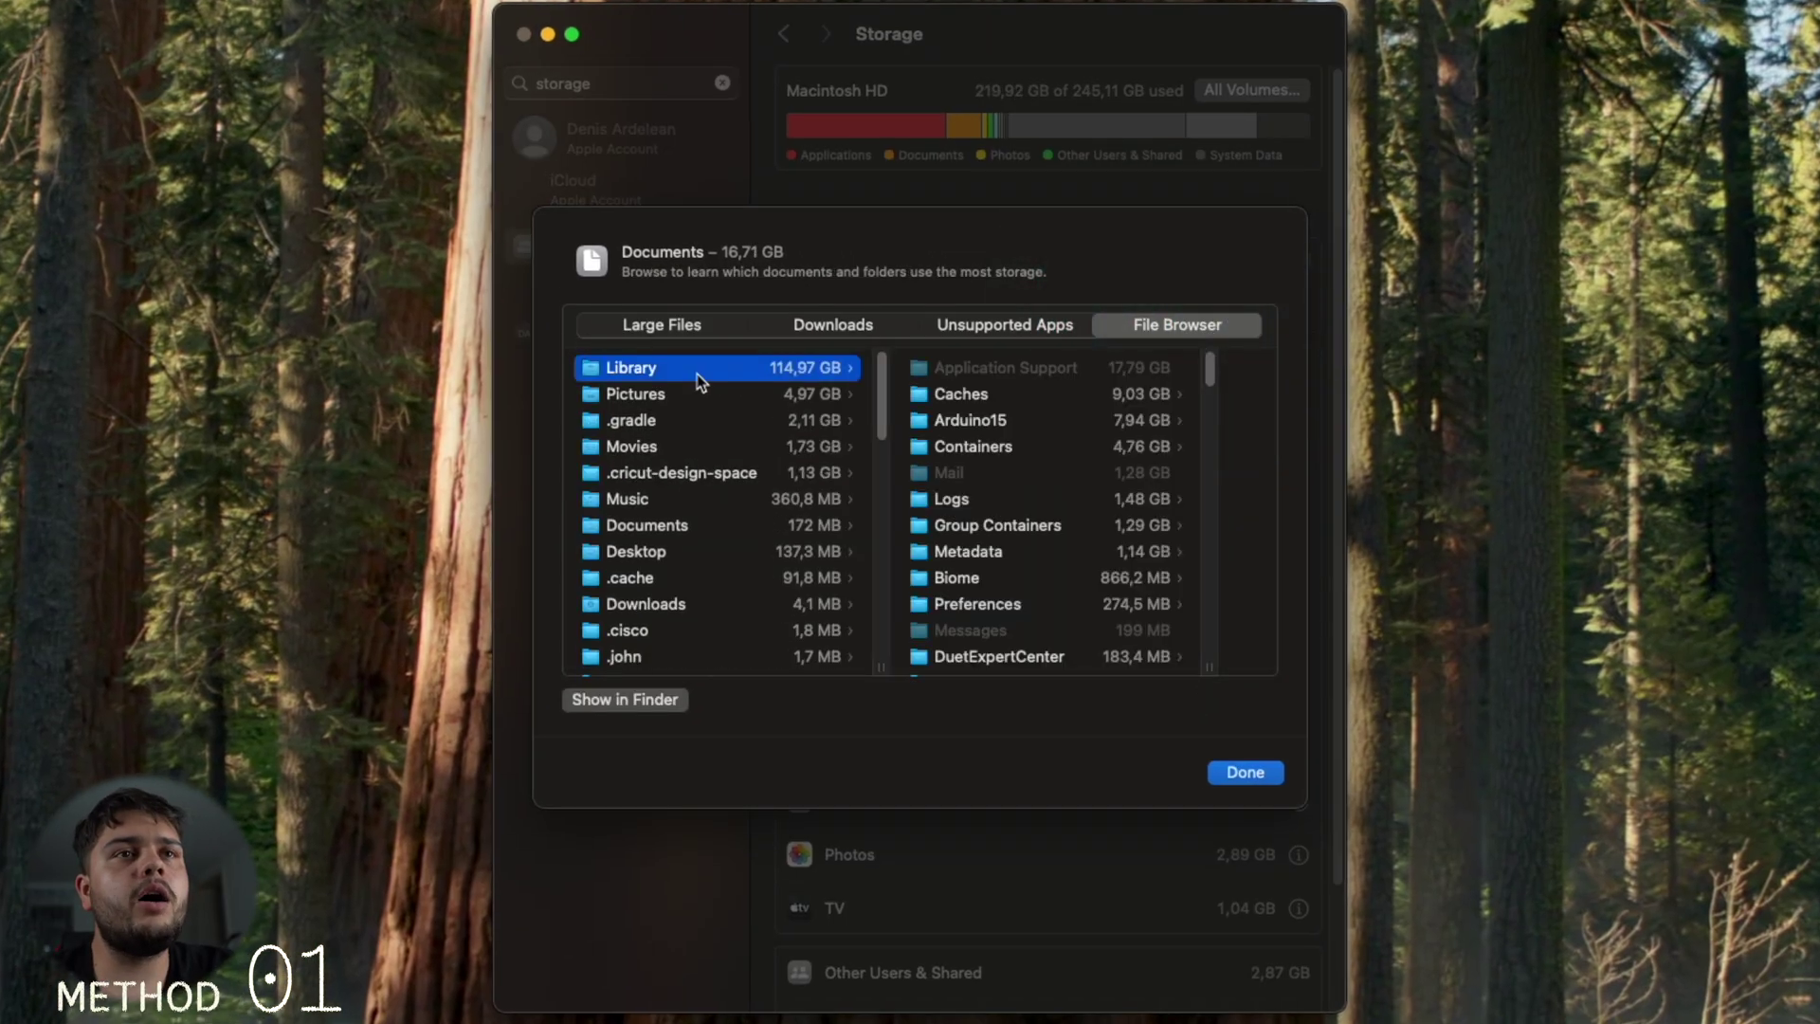
pyautogui.click(1047, 394)
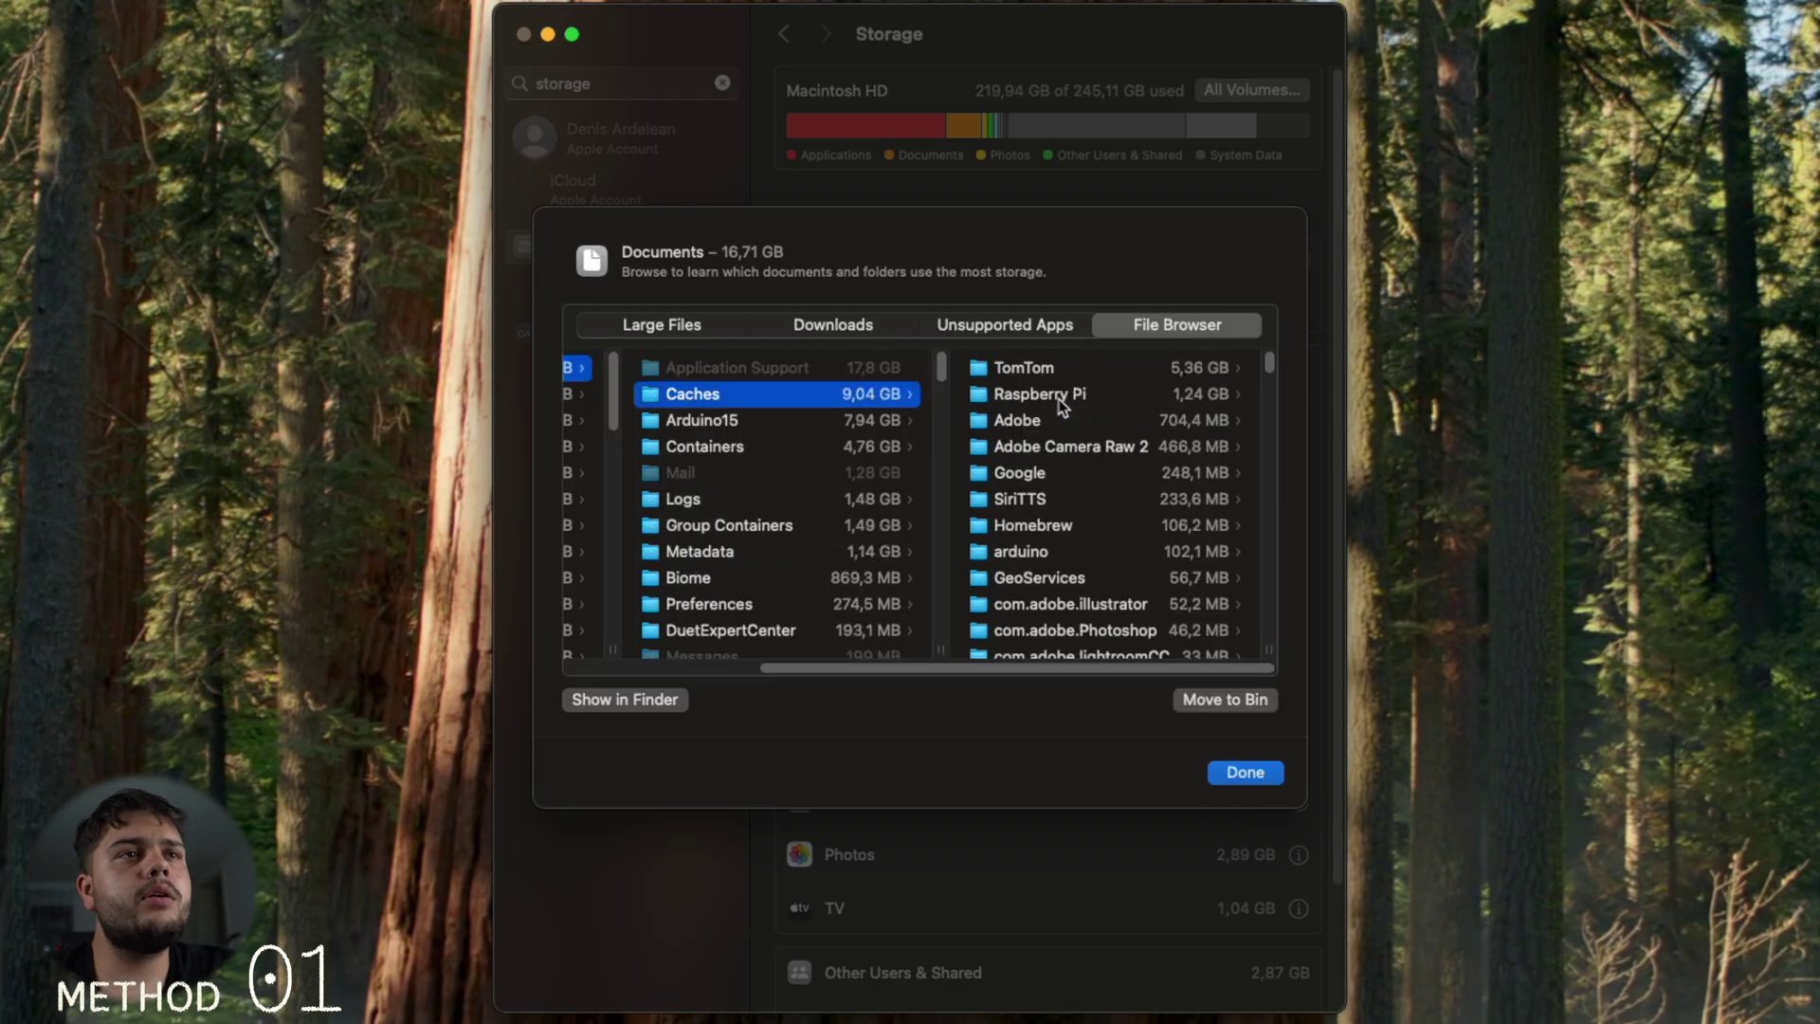
# Step: Move the 5,36 GB TomTom and the Raspberry Pi cache folders to the Bin
pyautogui.click(1090, 368)
pyautogui.press('Left')
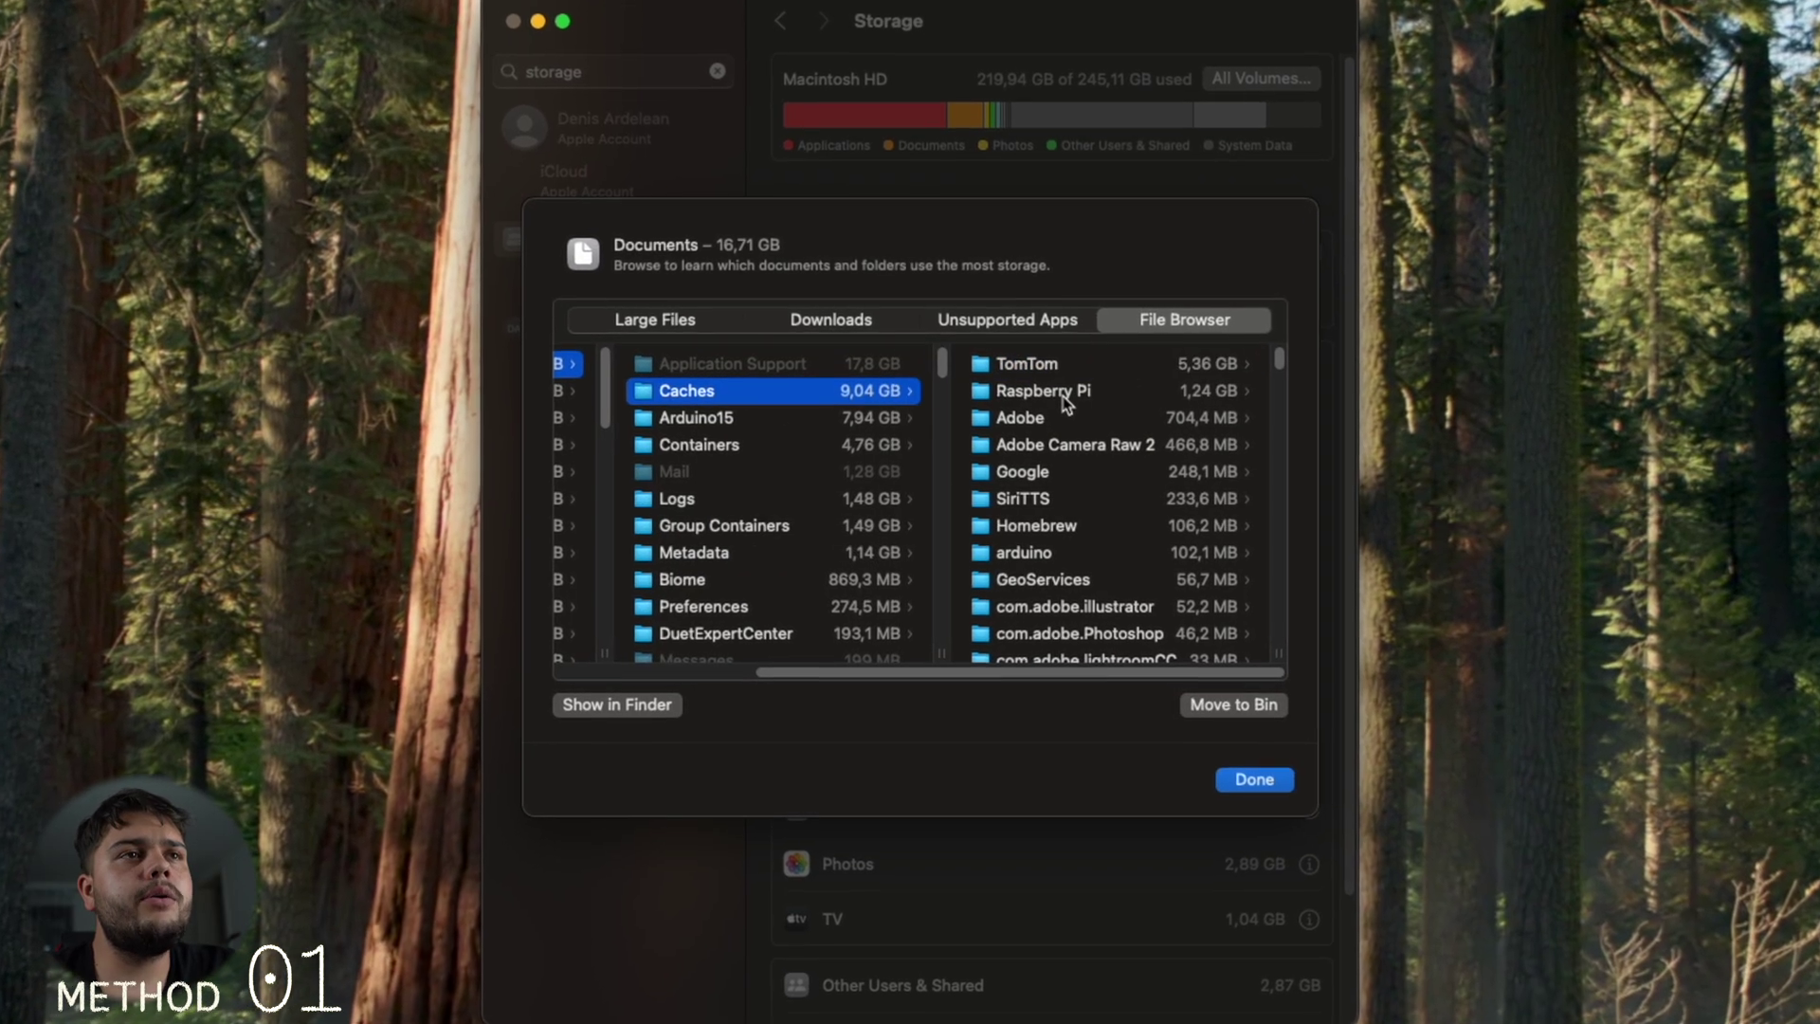
pyautogui.click(1090, 365)
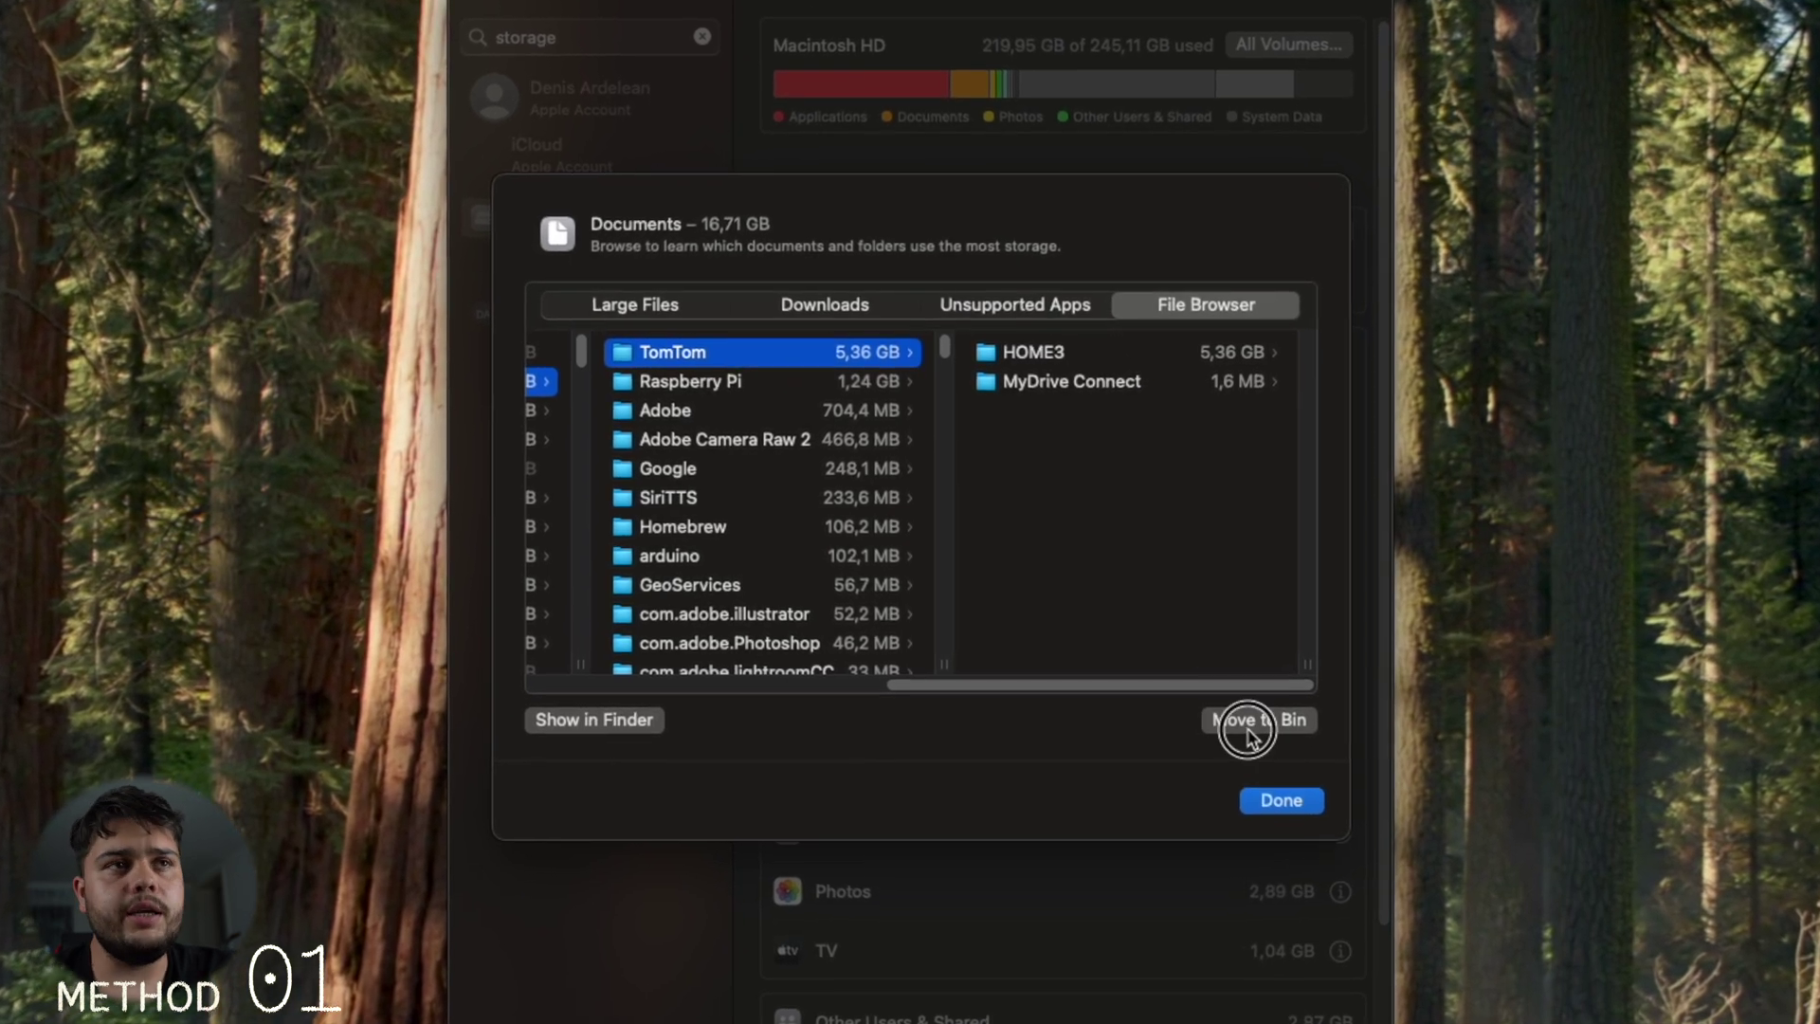
pyautogui.click(701, 353)
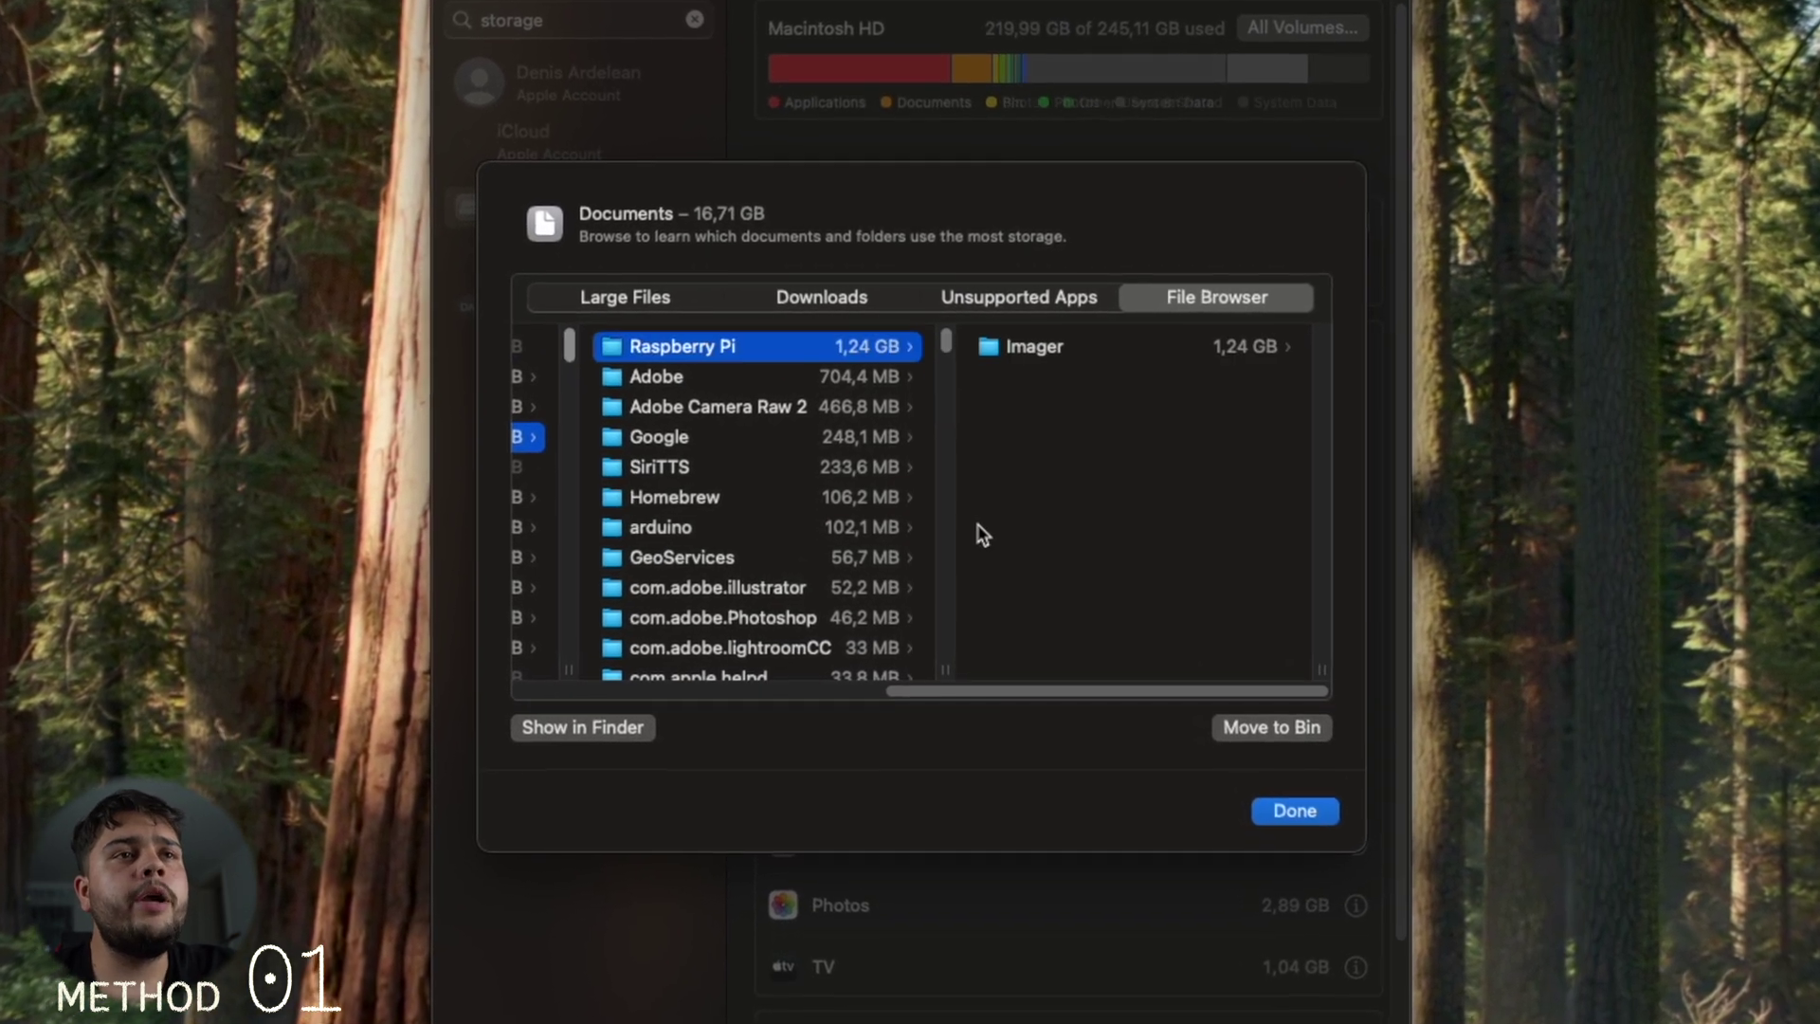
pyautogui.click(1260, 732)
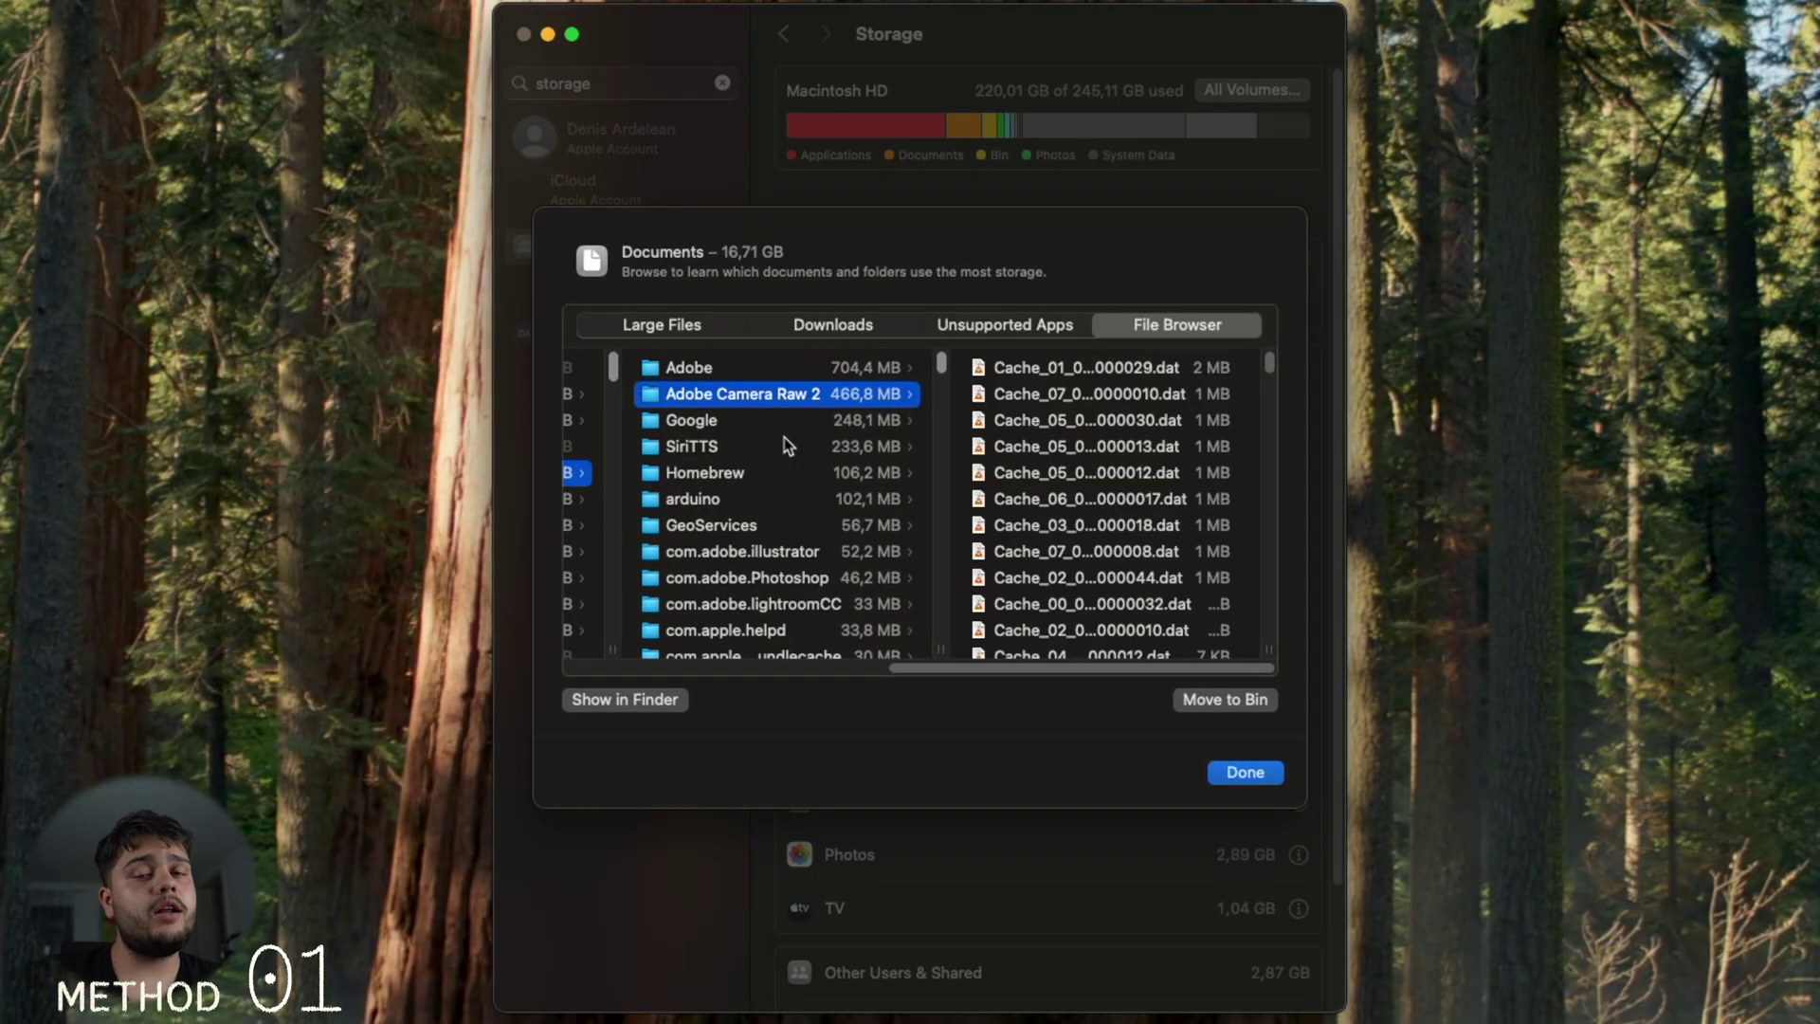
pyautogui.scroll(-2, 783, 436)
pyautogui.scroll(2, 783, 436)
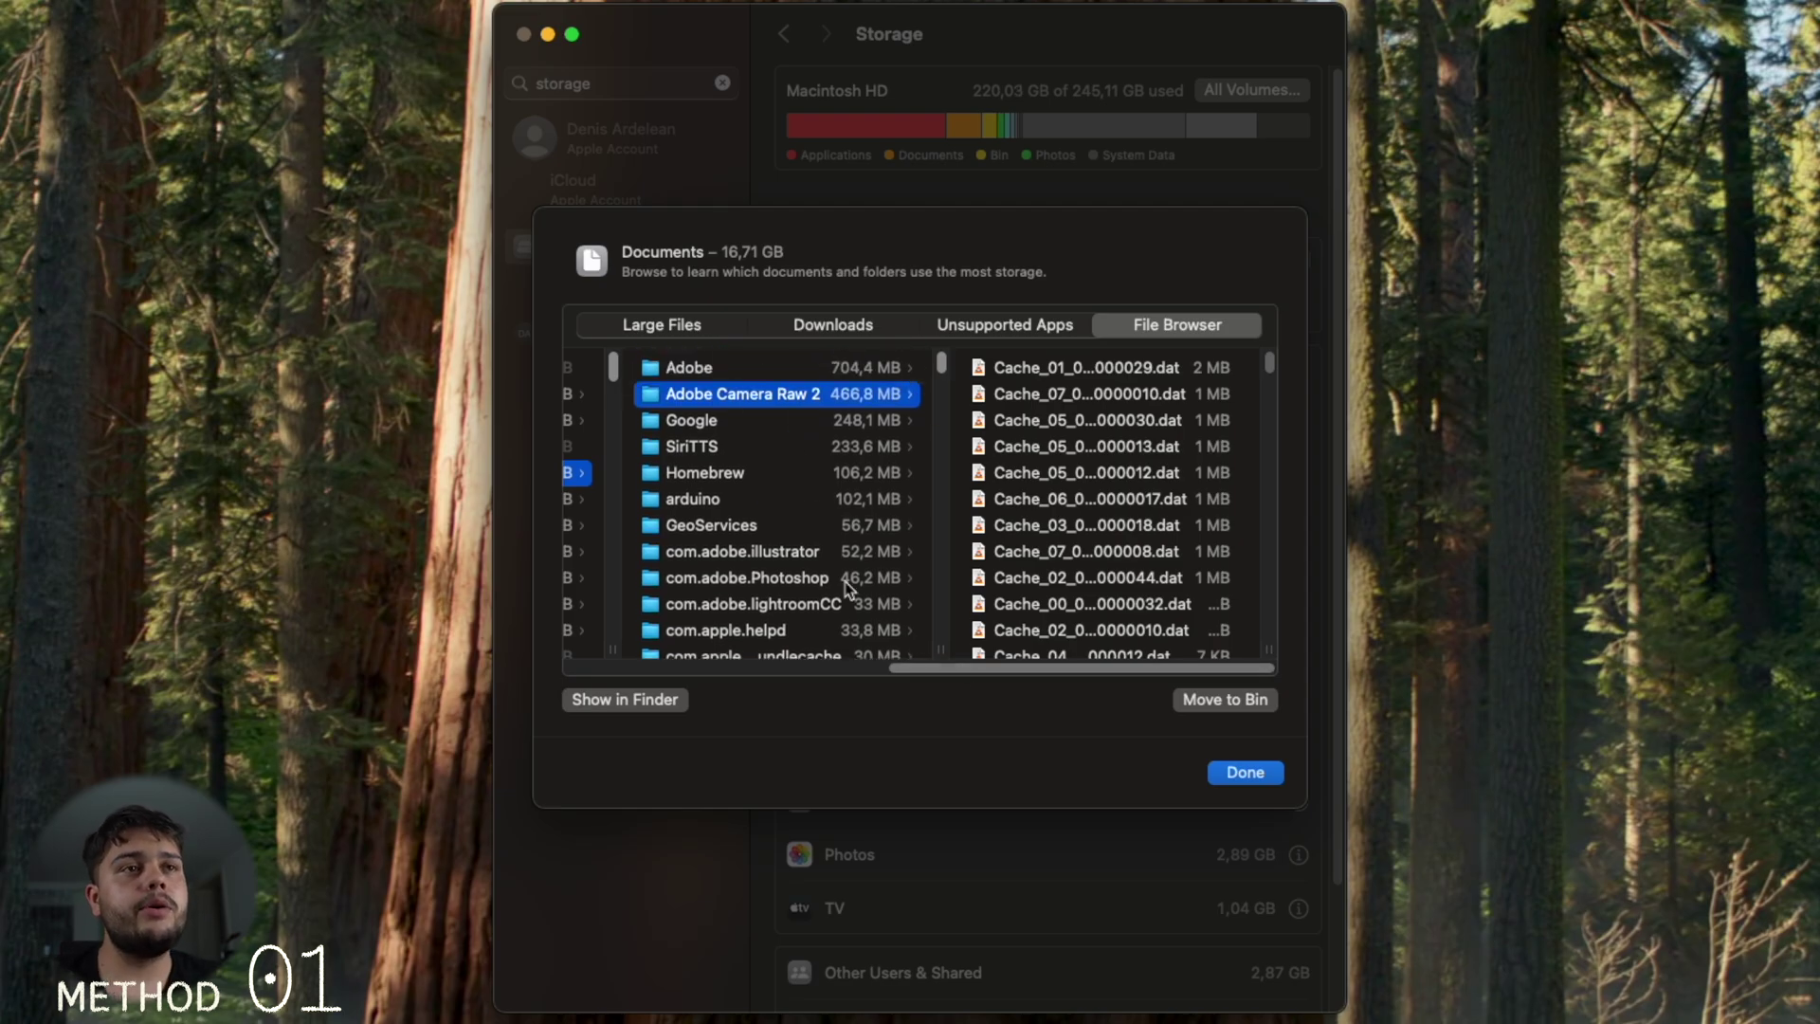
pyautogui.scroll(-3, 843, 583)
pyautogui.scroll(3, 839, 573)
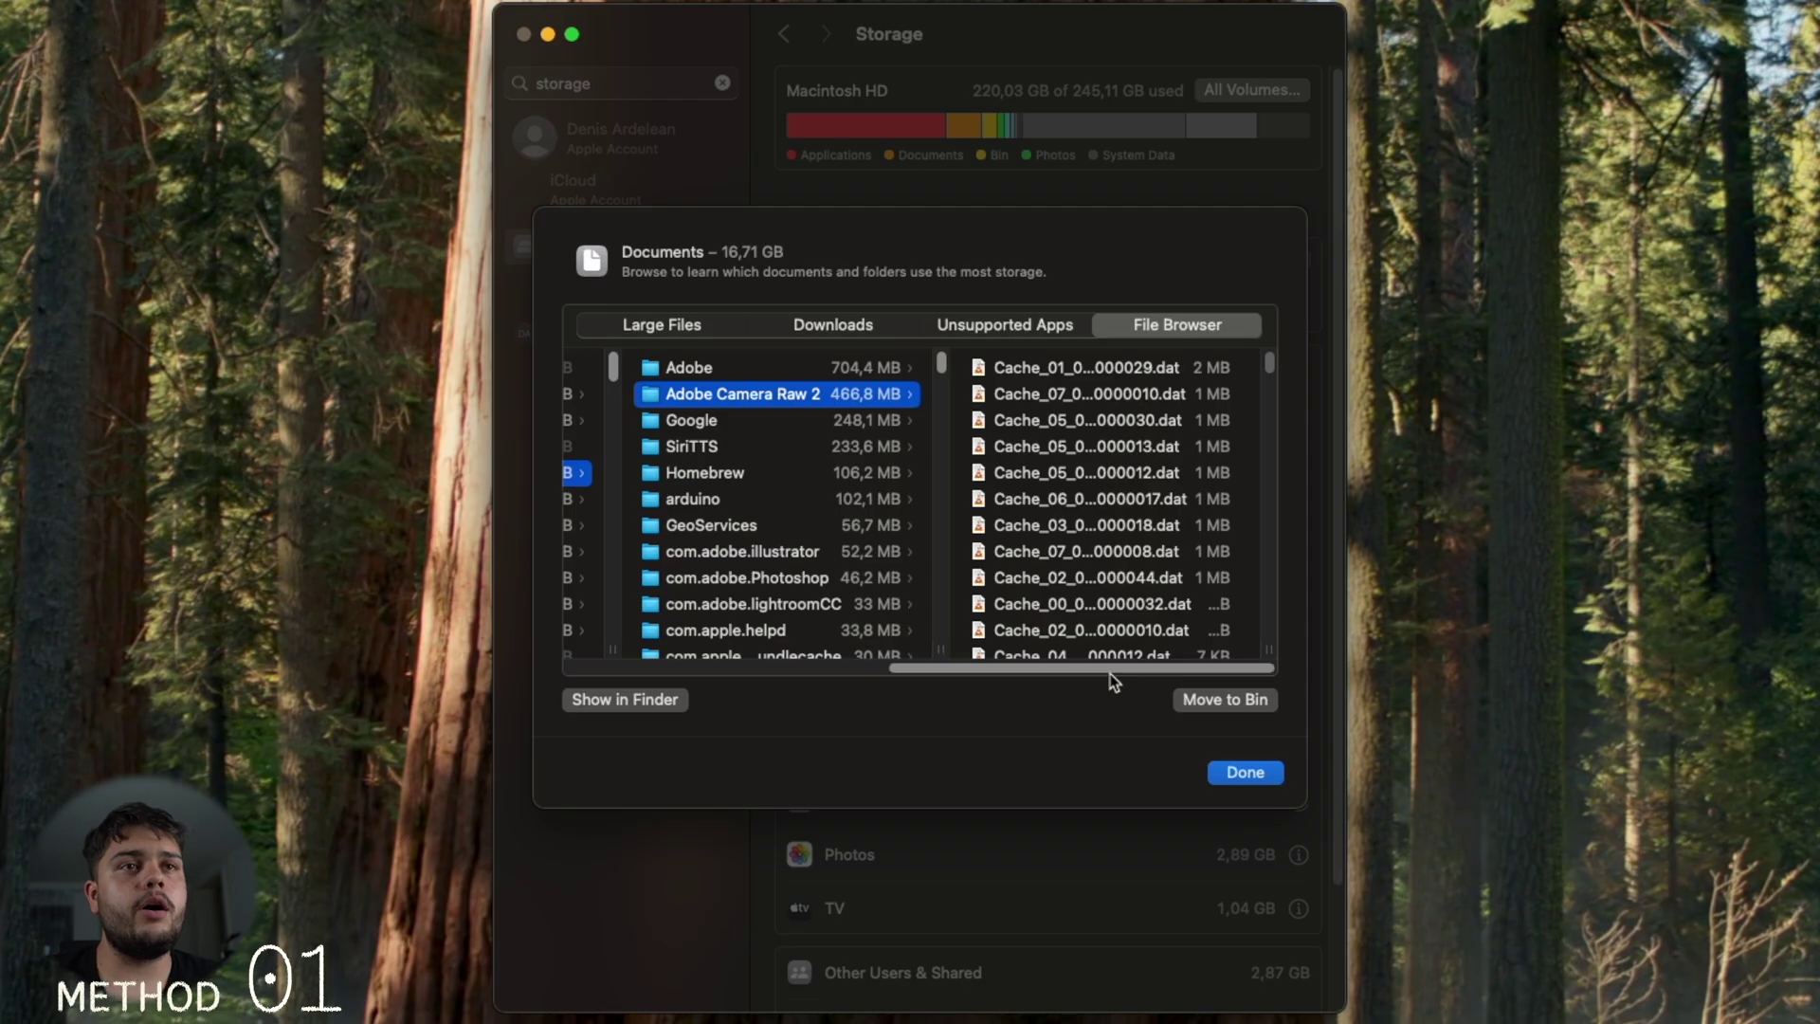
# Step: Move the 7,94 GB Arduino15 folder from Library to the Bin
pyautogui.moveTo(1113, 675); pyautogui.dragTo(1041, 674)
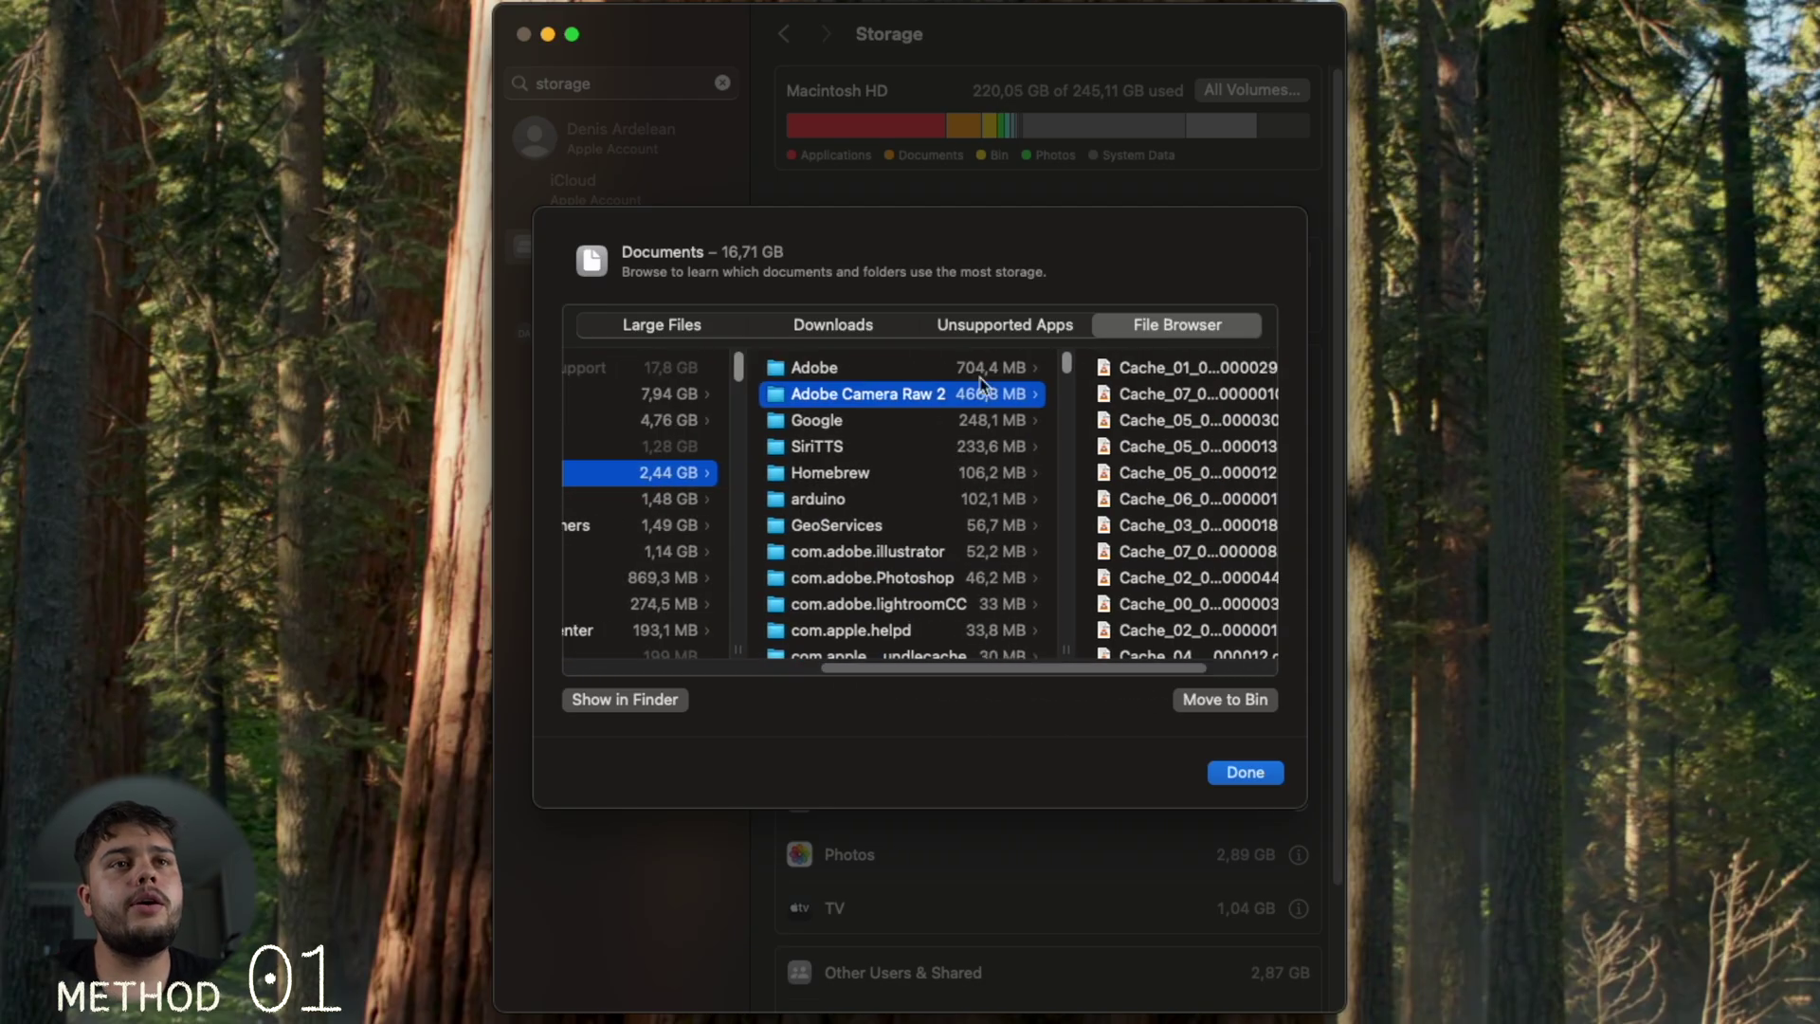
pyautogui.hscroll(-3, 947, 398)
pyautogui.click(866, 420)
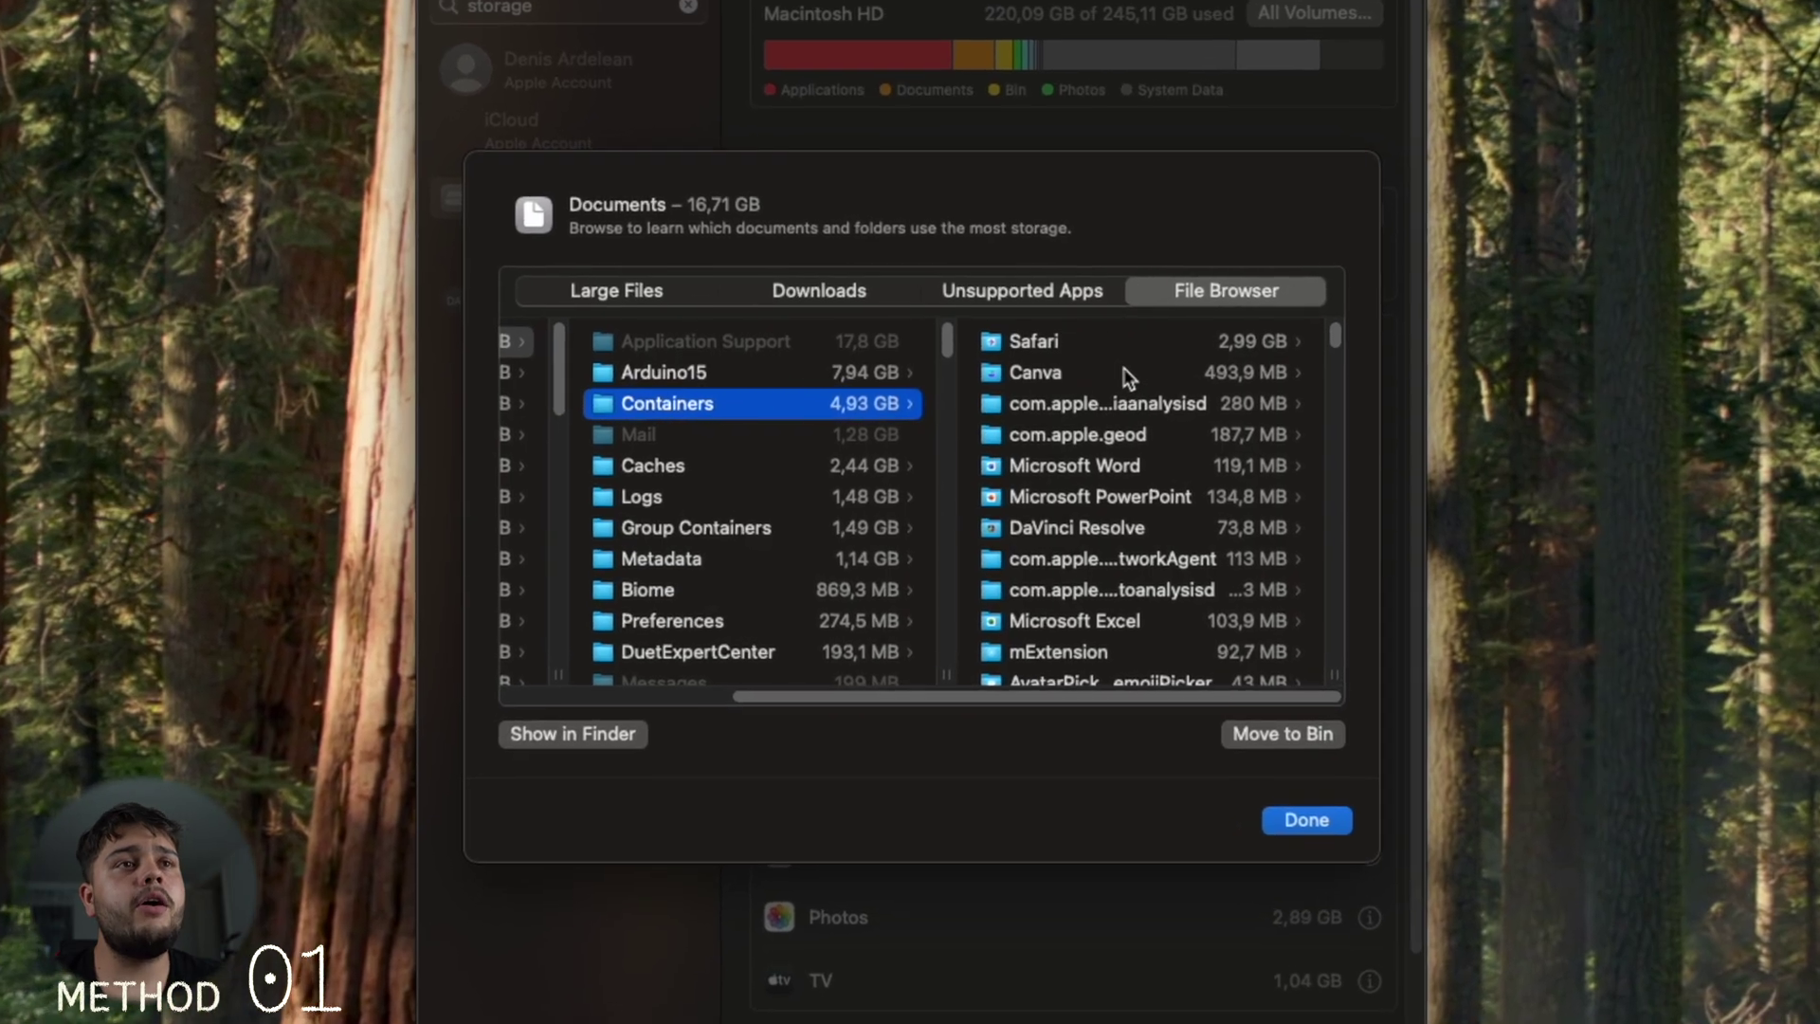
pyautogui.click(762, 389)
pyautogui.moveTo(918, 679); pyautogui.dragTo(881, 678)
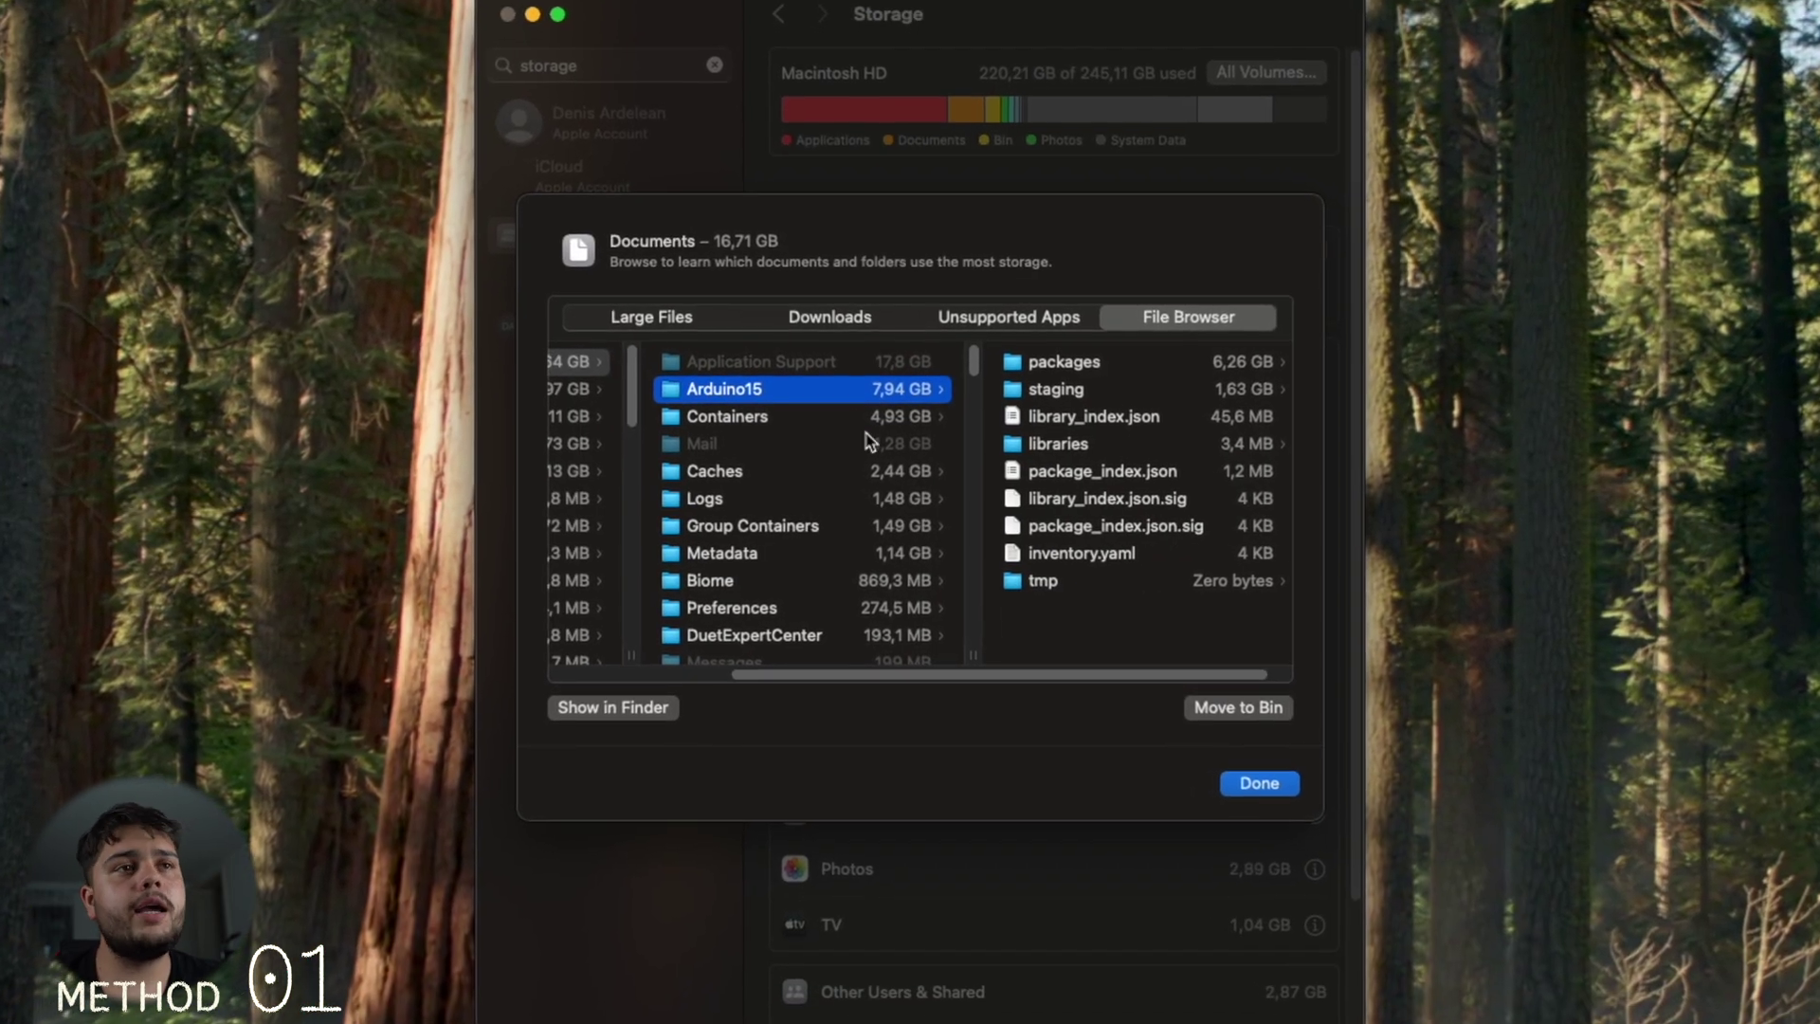
pyautogui.hscroll(2, 848, 398)
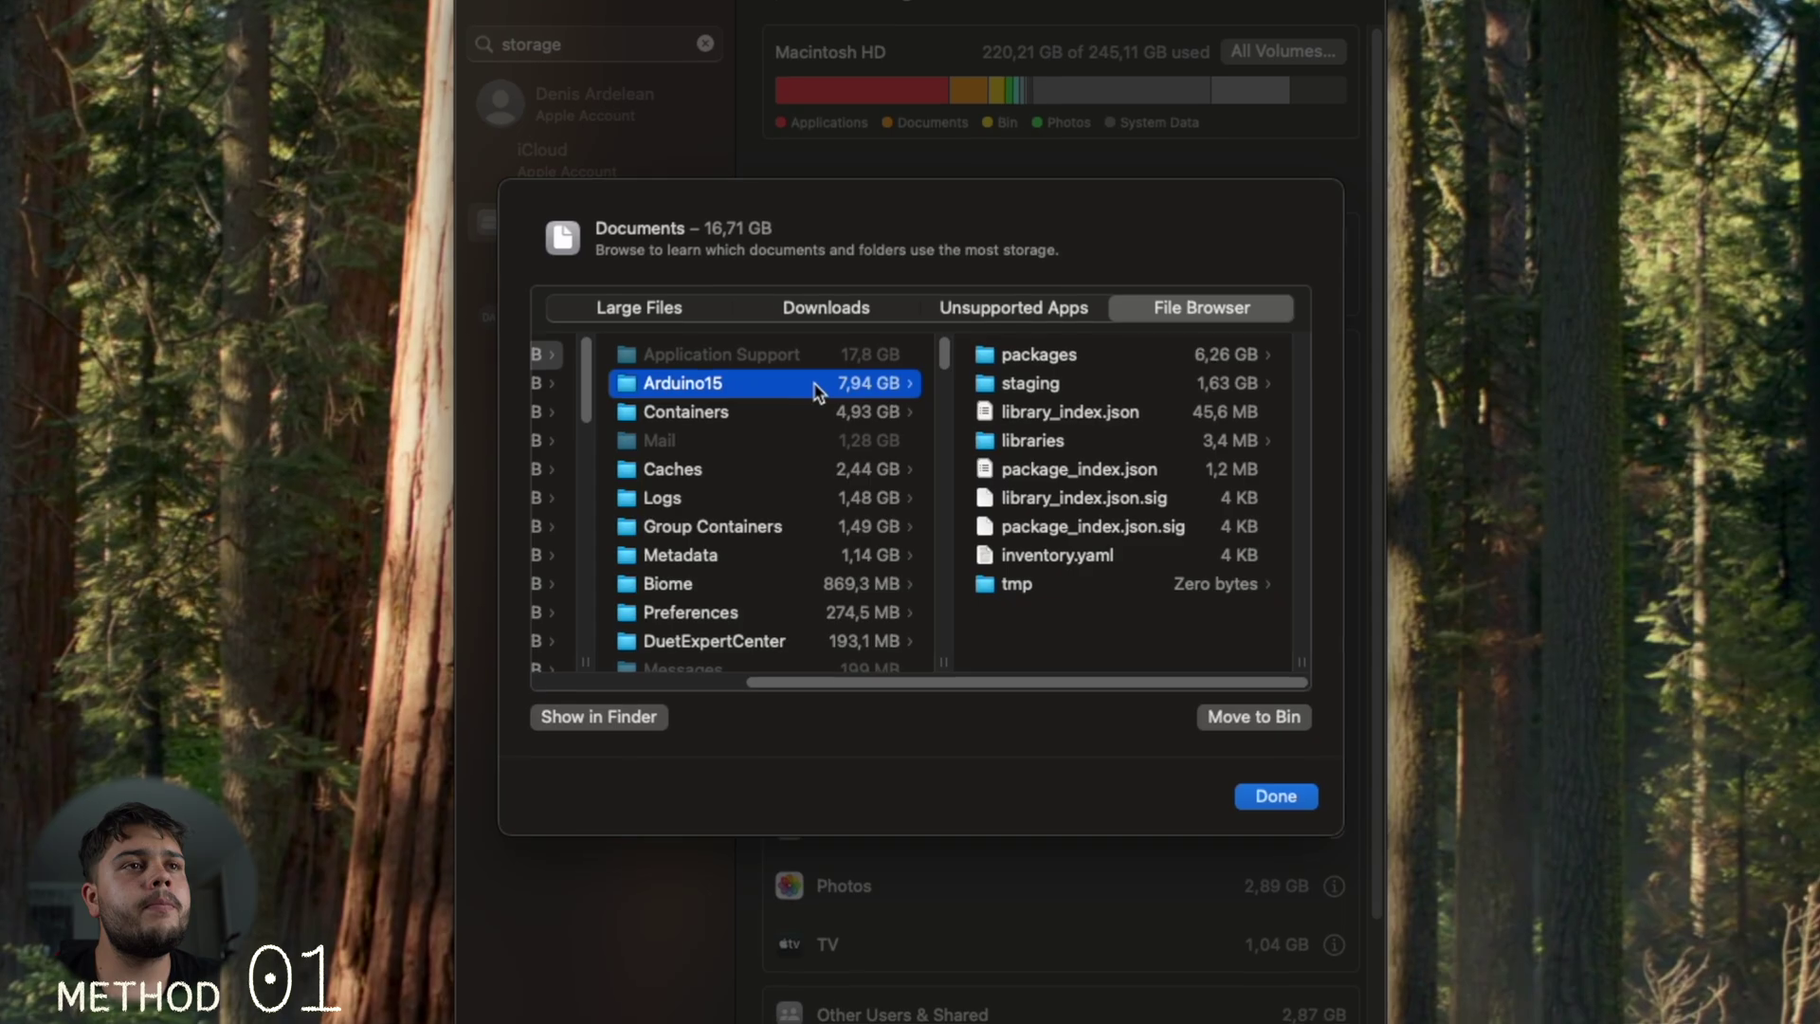
pyautogui.click(1267, 718)
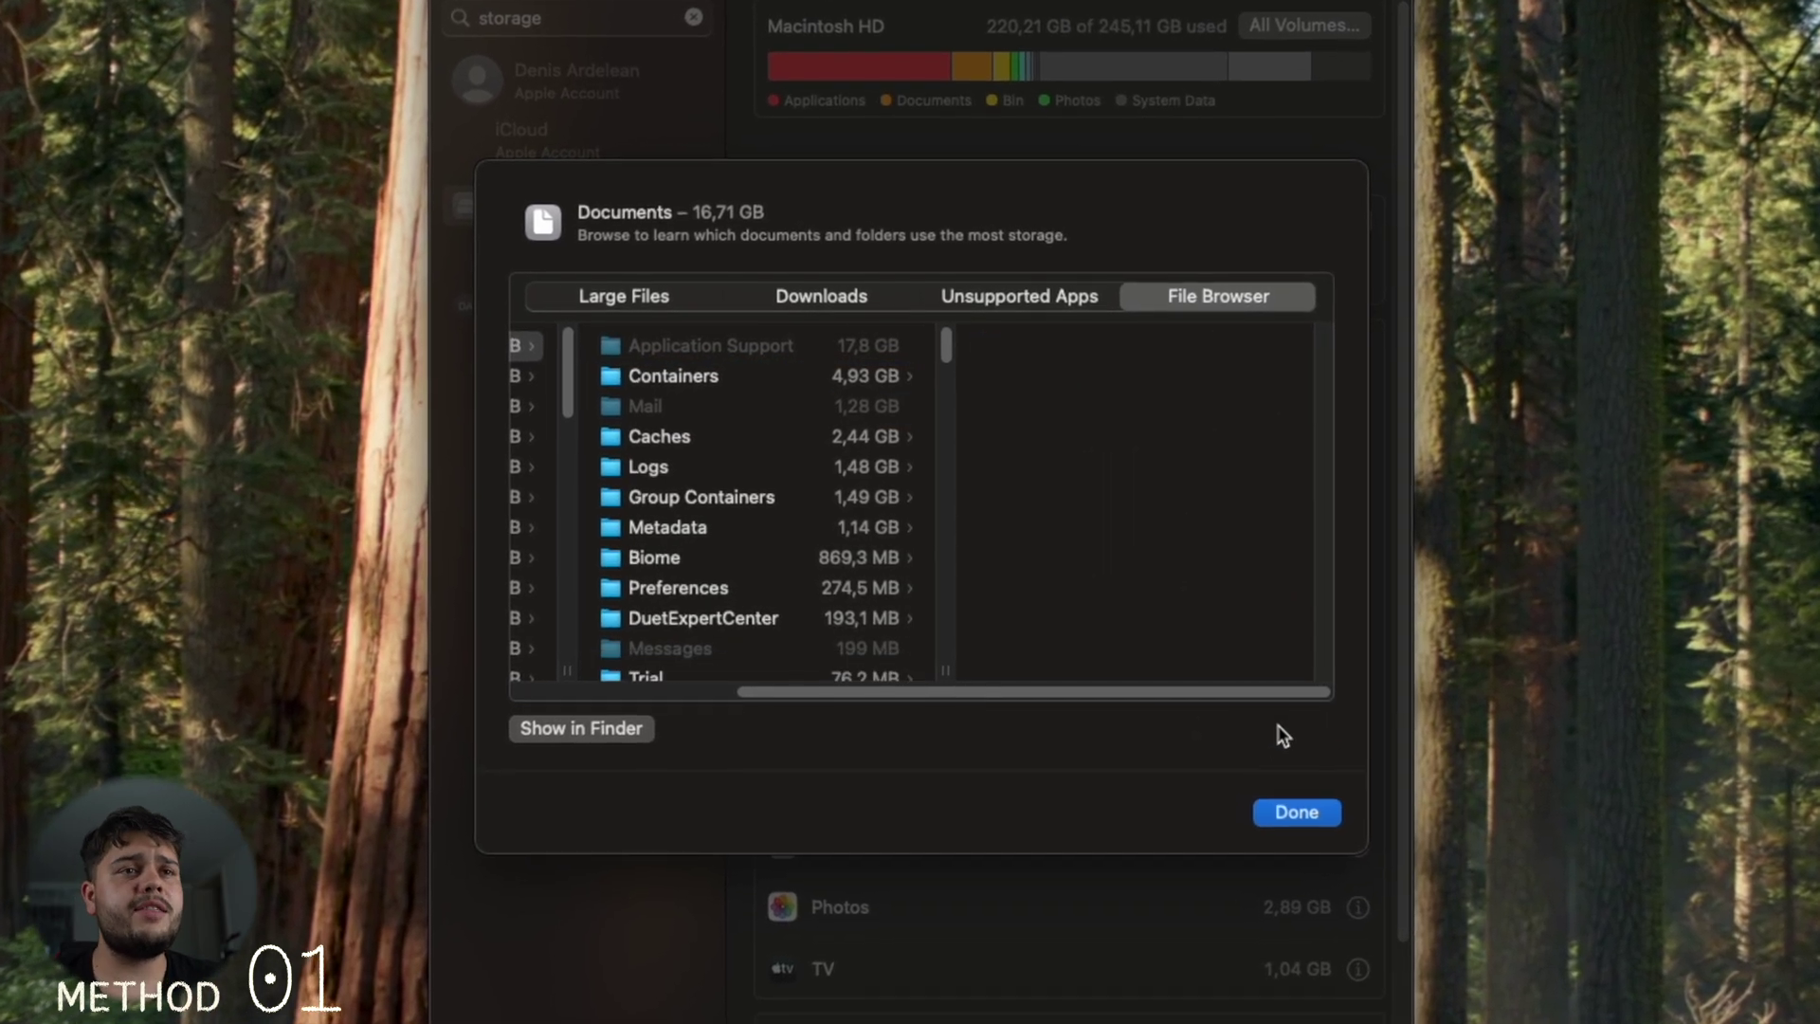
# Step: Move the 2,11 GB .gradle folder from the home folder to the Bin
pyautogui.click(758, 377)
pyautogui.click(758, 435)
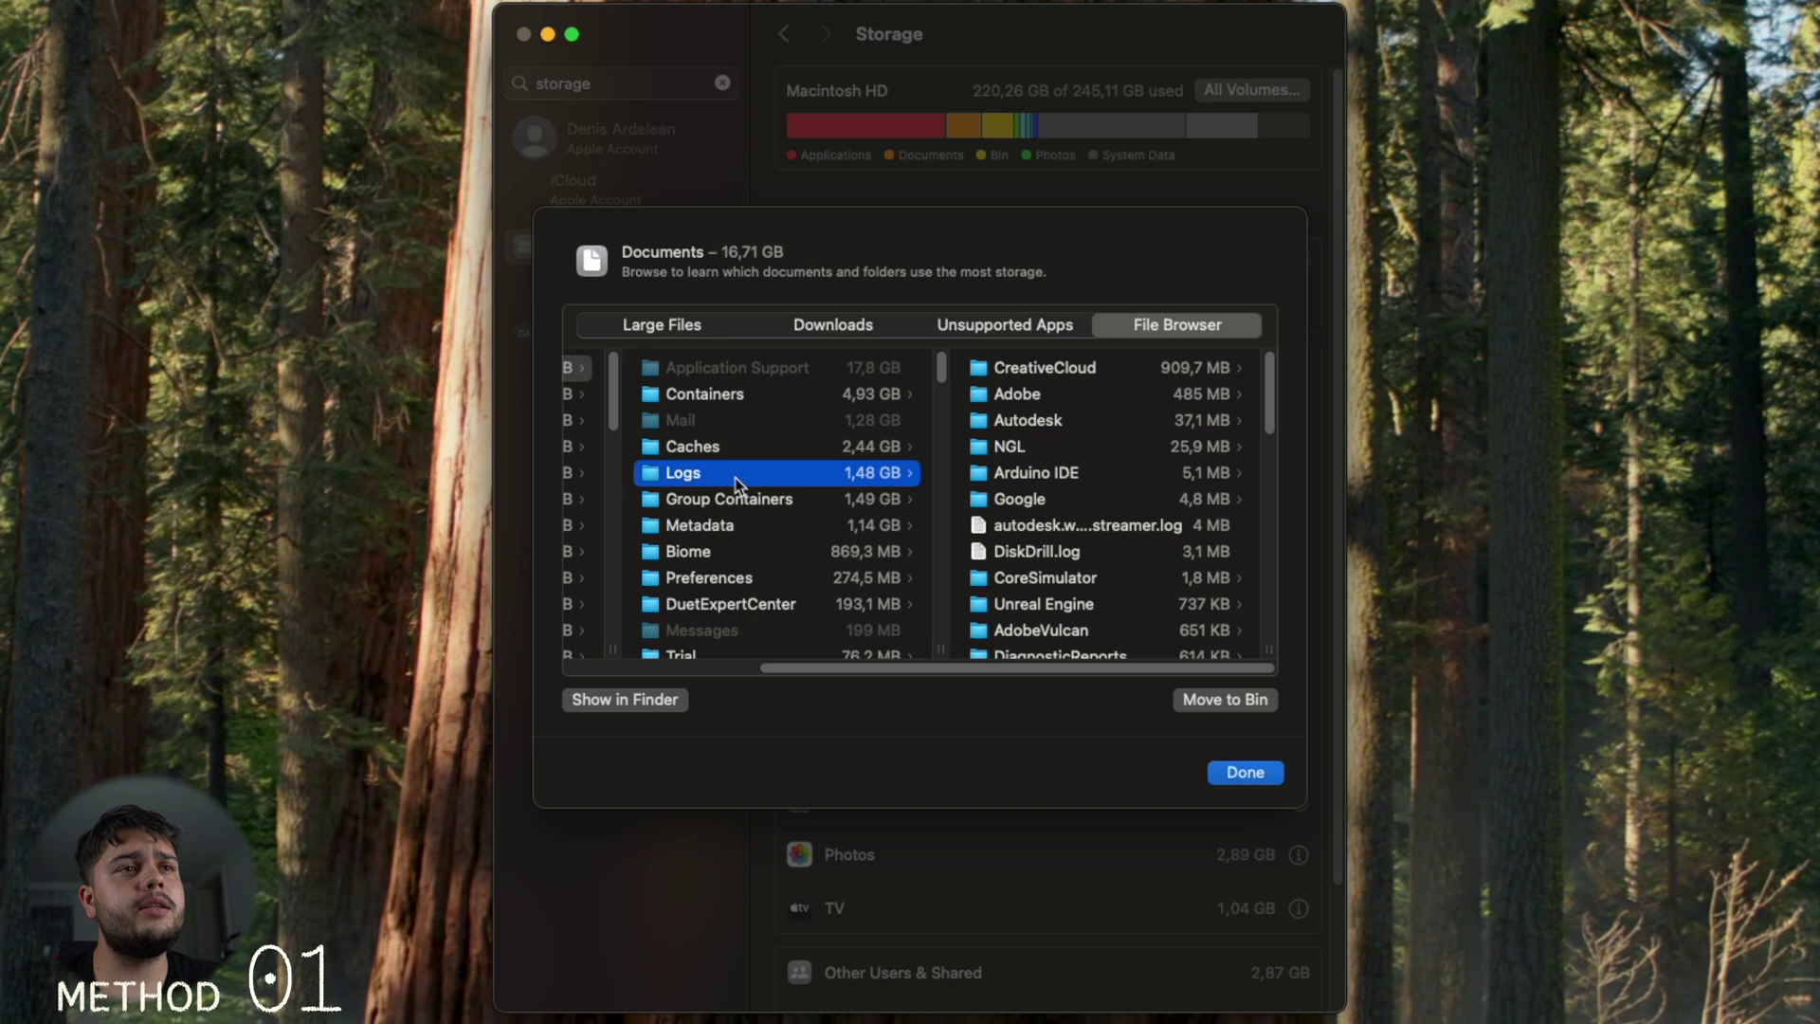
pyautogui.hscroll(-3, 738, 483)
pyautogui.click(699, 418)
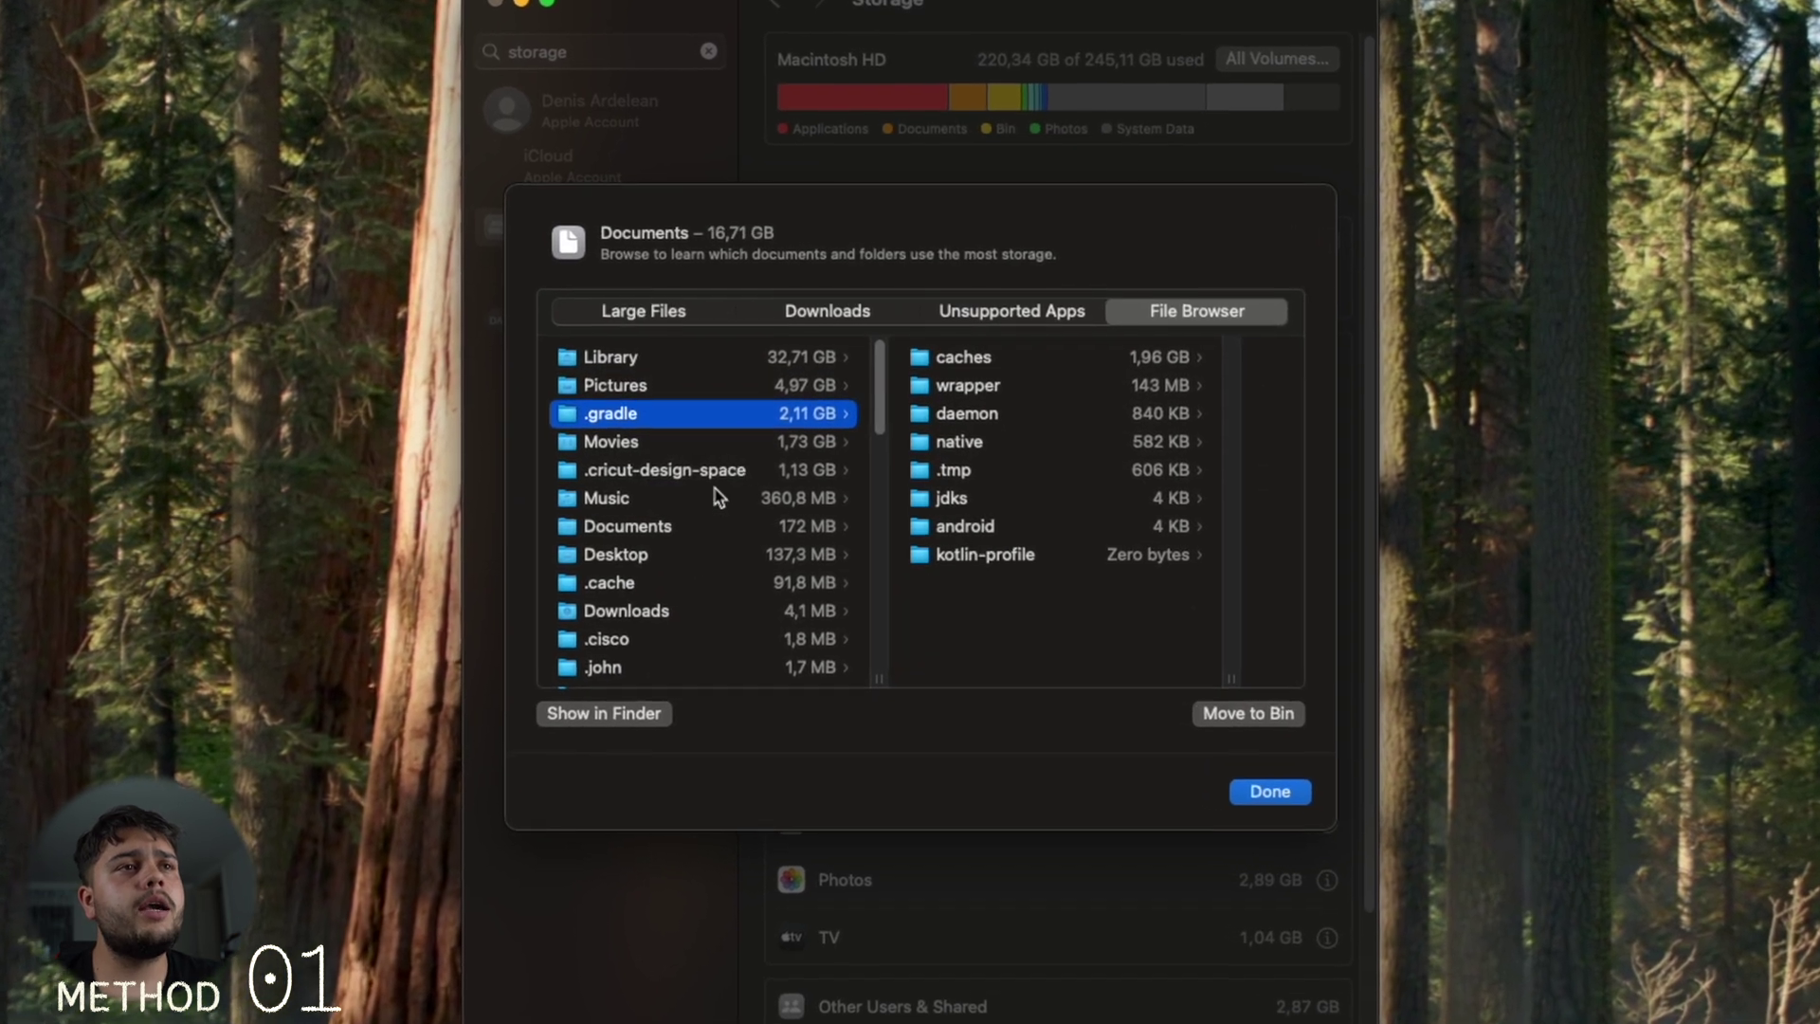
pyautogui.click(1243, 714)
pyautogui.click(720, 356)
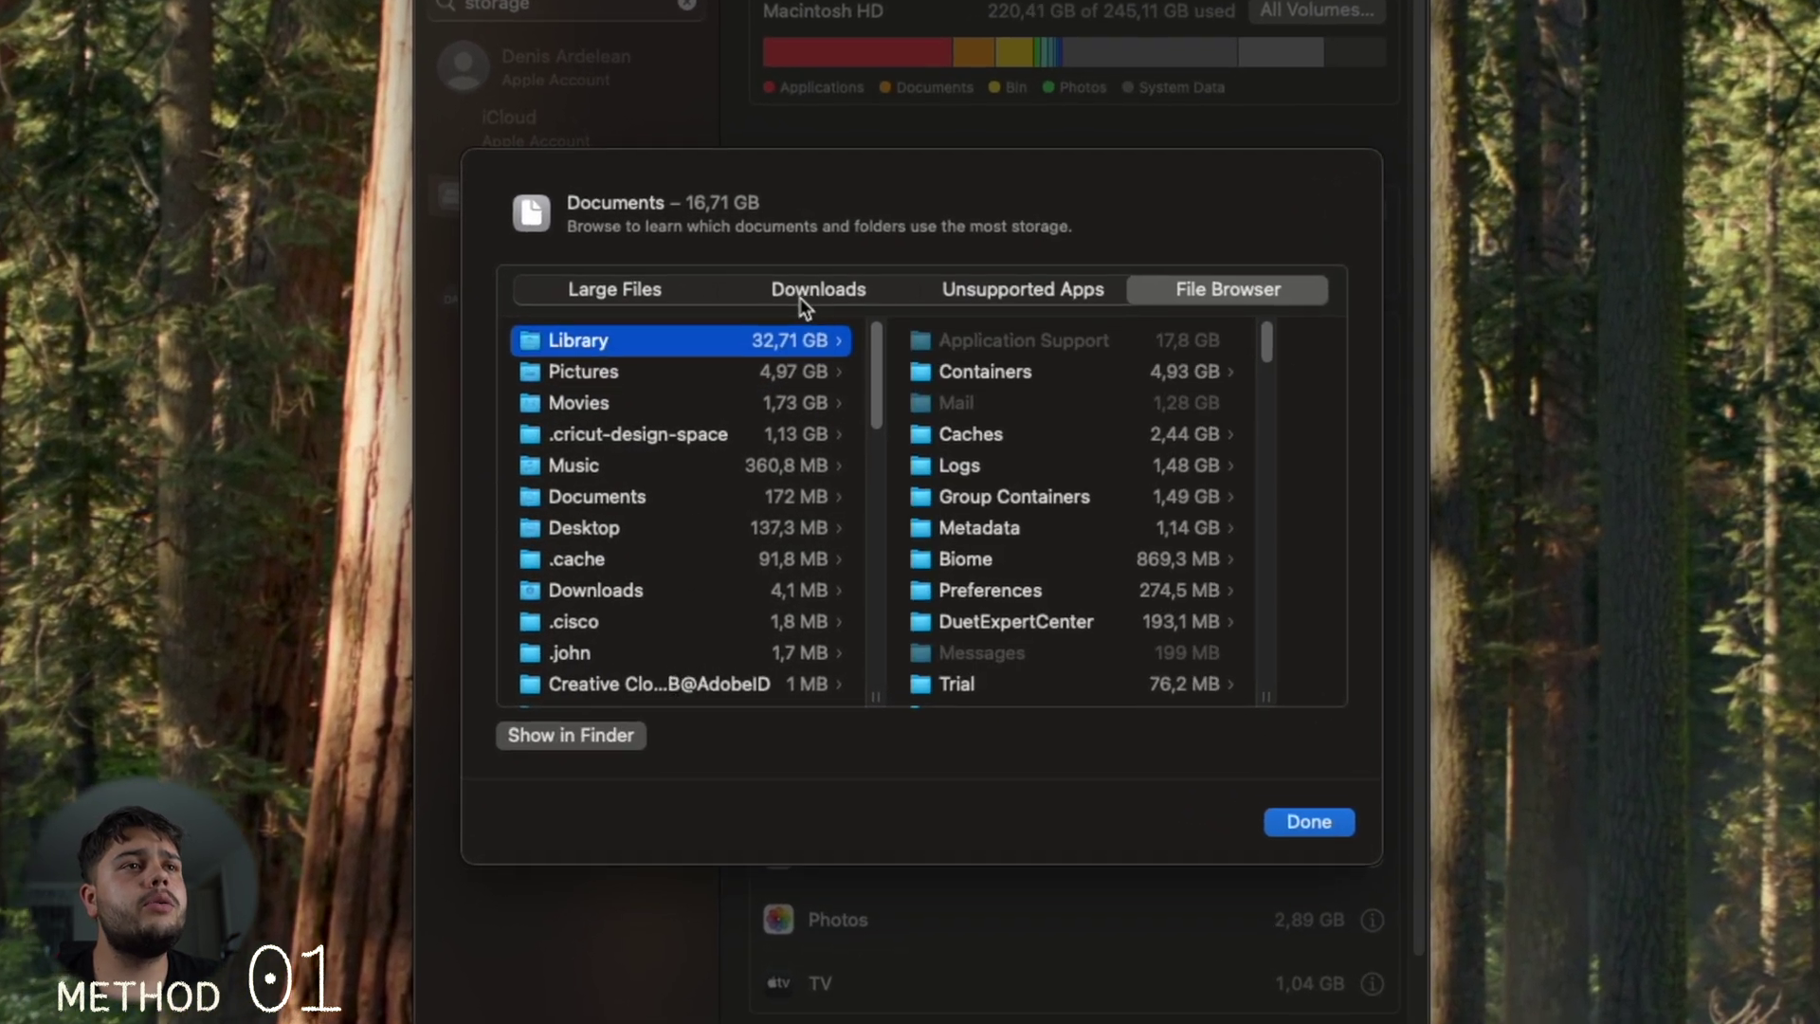
# Step: Permanently delete the 12,37 GB Lightroom Library.lrlibrary from Large Files
pyautogui.click(620, 294)
pyautogui.click(823, 383)
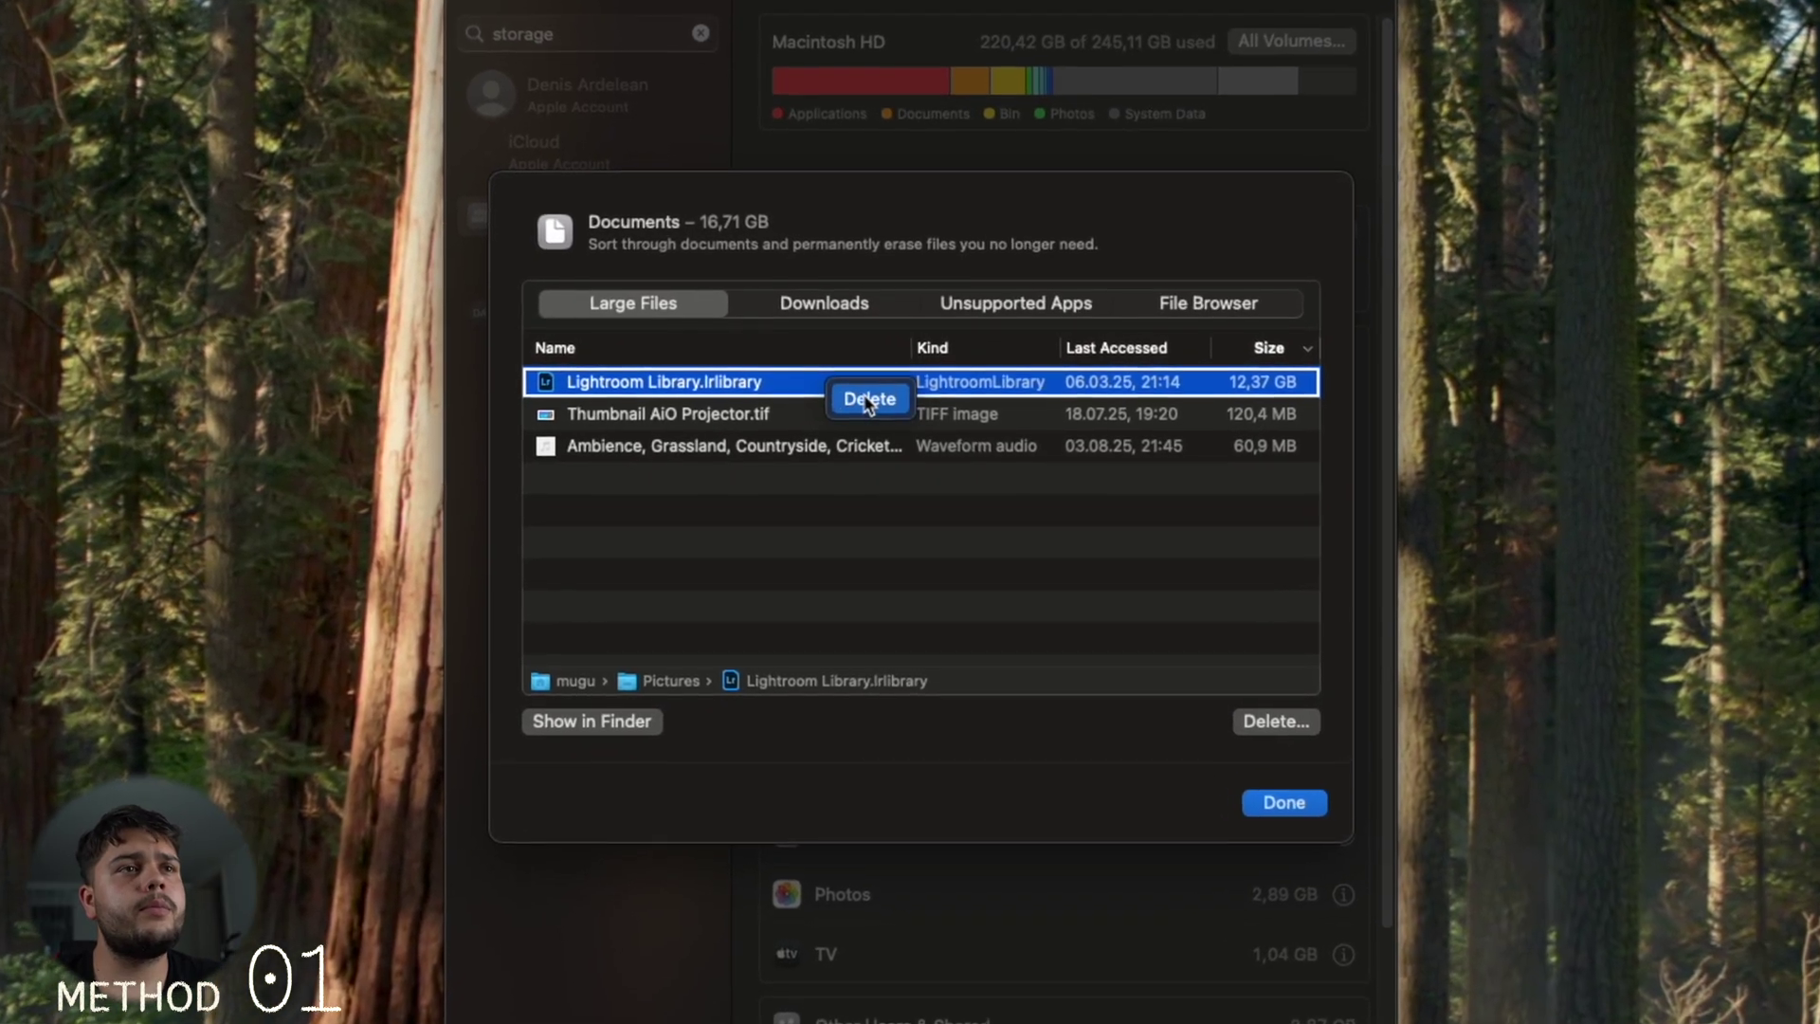
pyautogui.press('BackSpace')
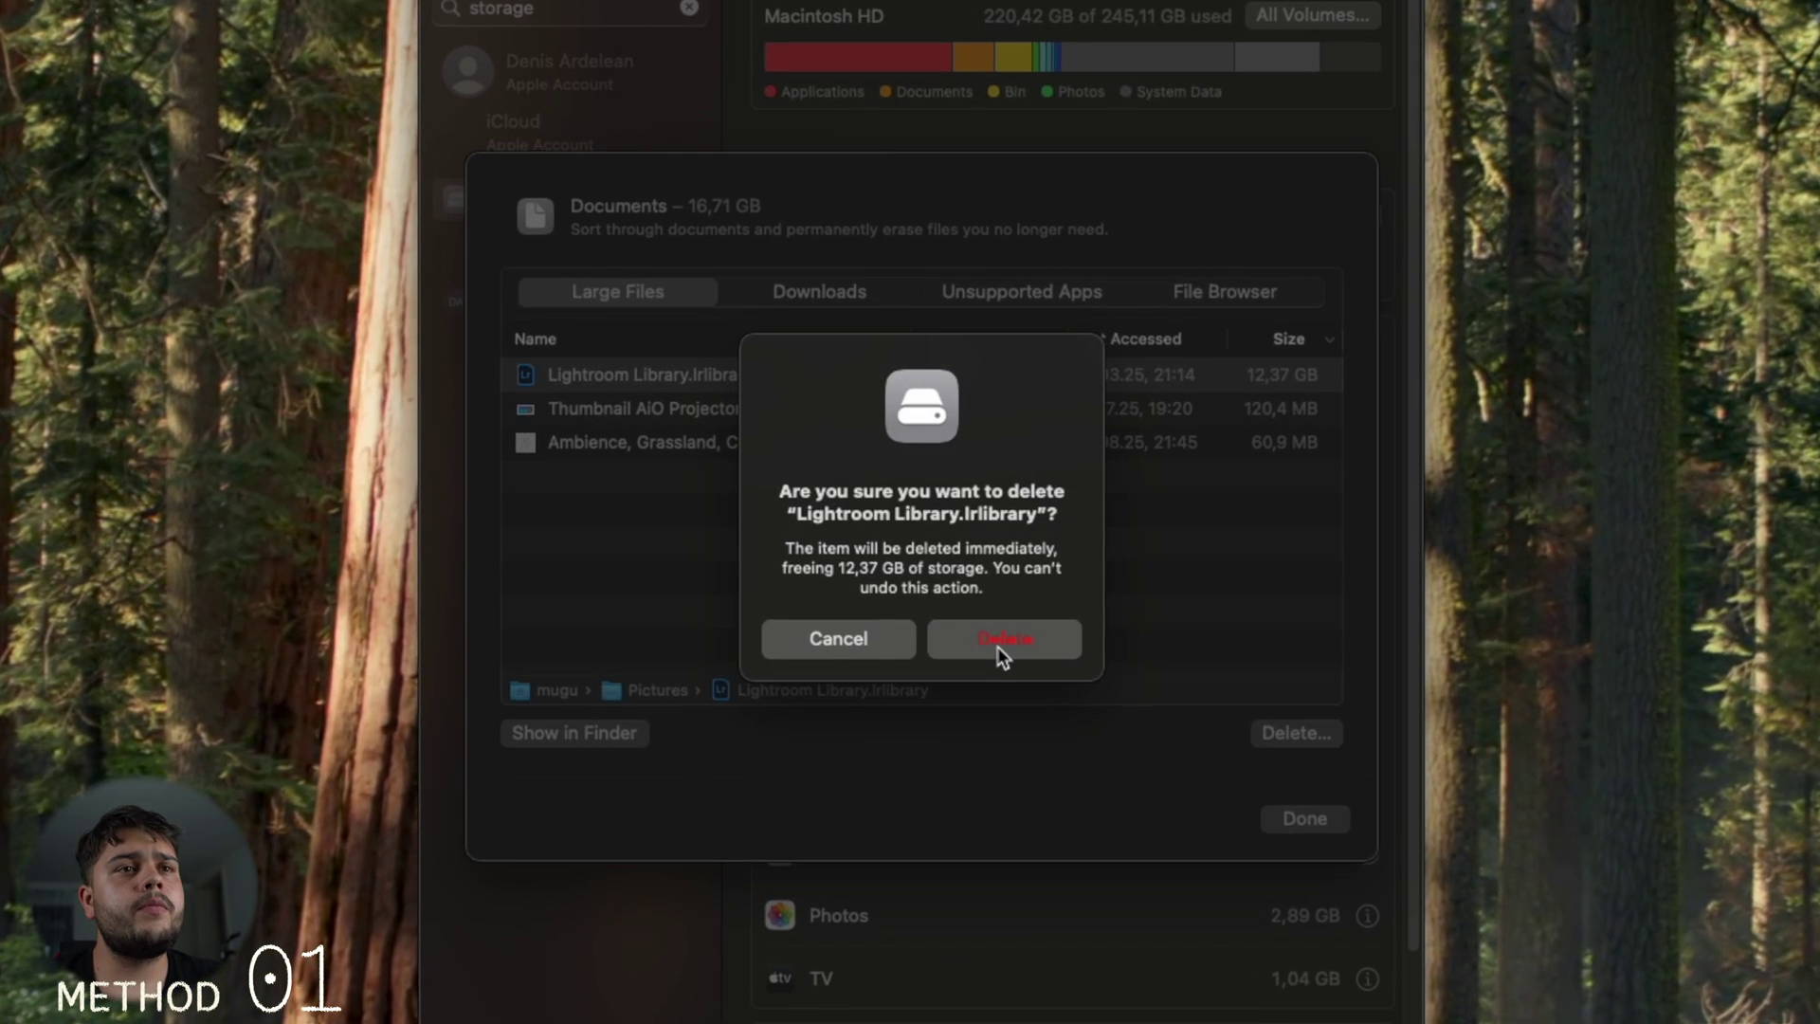
pyautogui.click(997, 641)
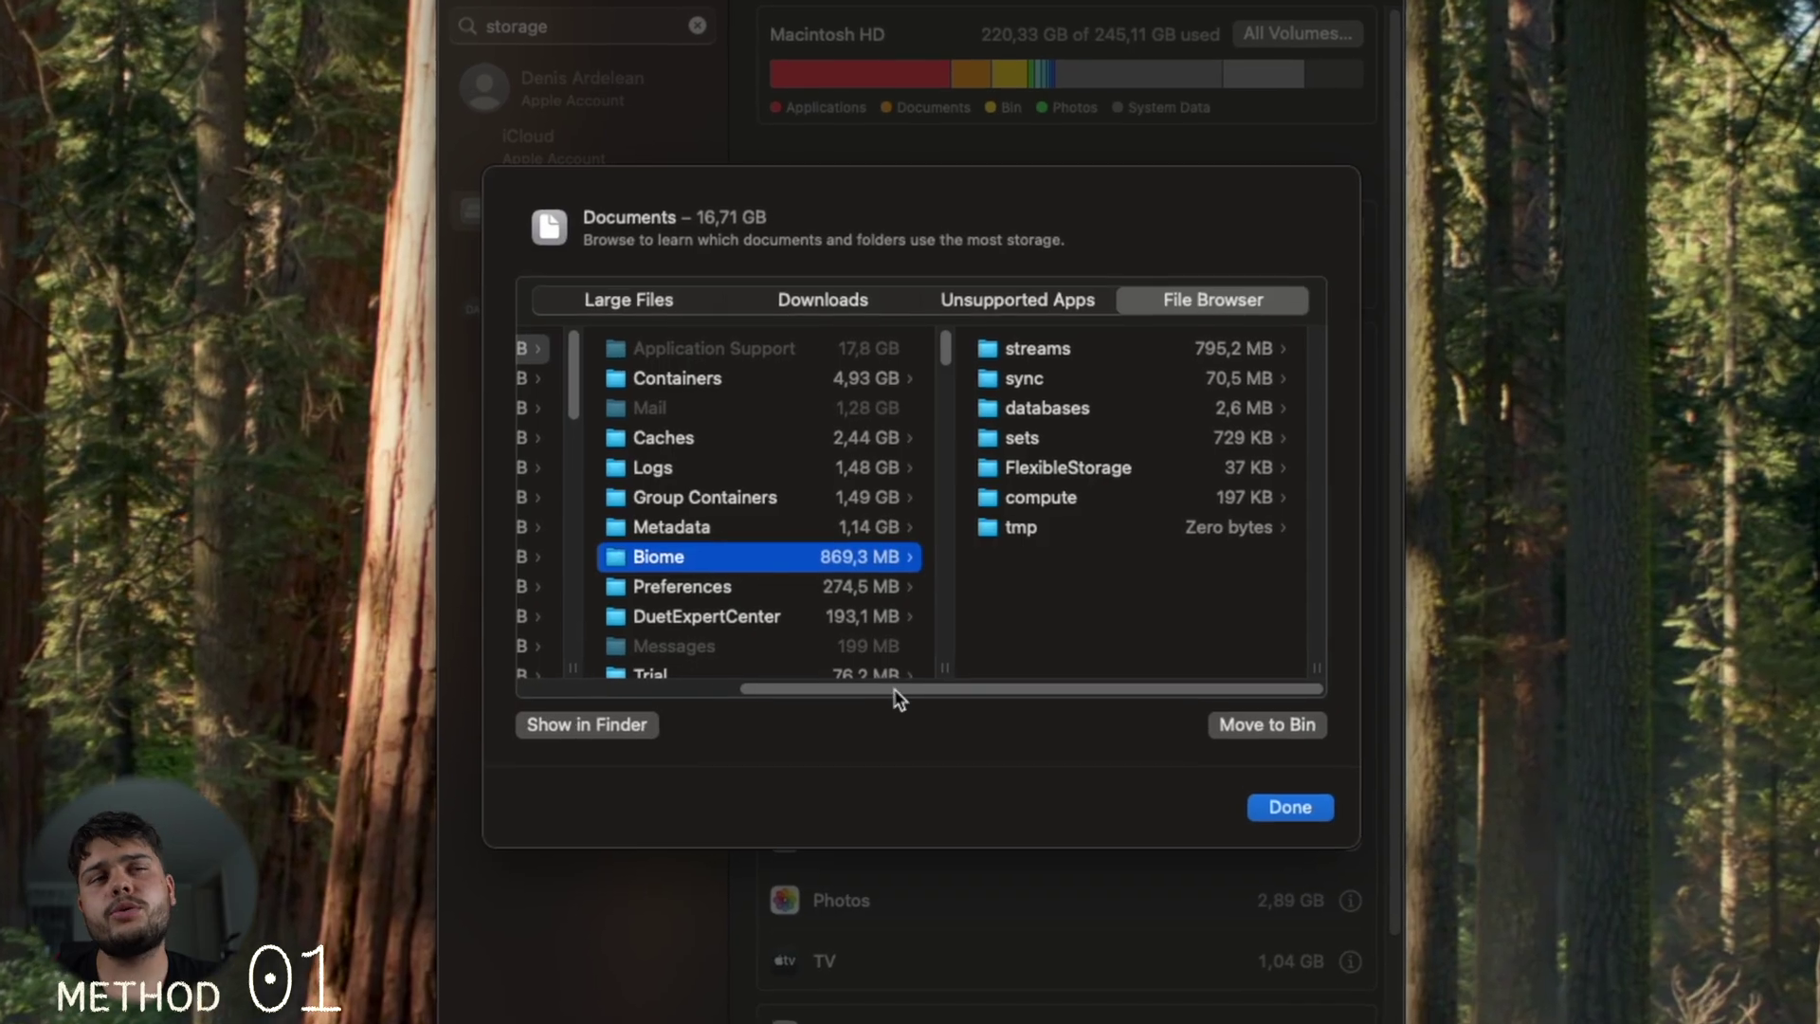
pyautogui.moveTo(932, 698); pyautogui.dragTo(638, 682)
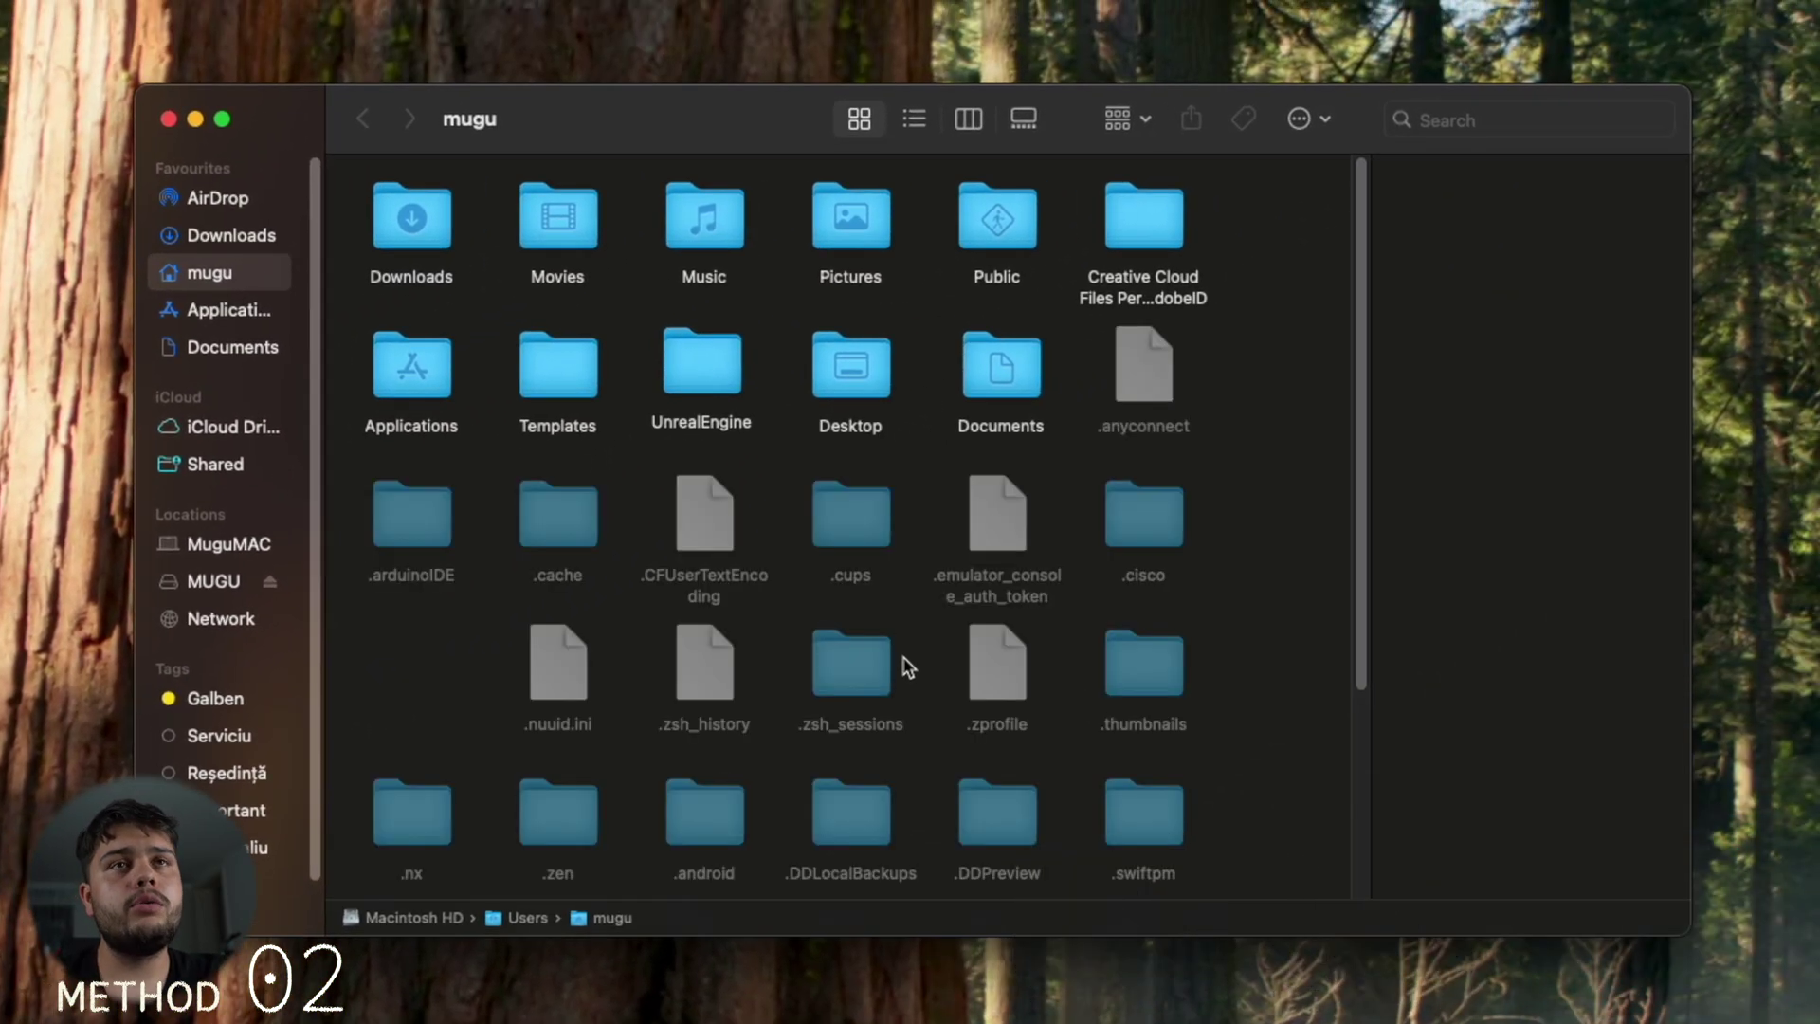
# Step: Open Library > Application Support in Finder and check the Electronic Arts folder's size
pyautogui.scroll(-5, 908, 667)
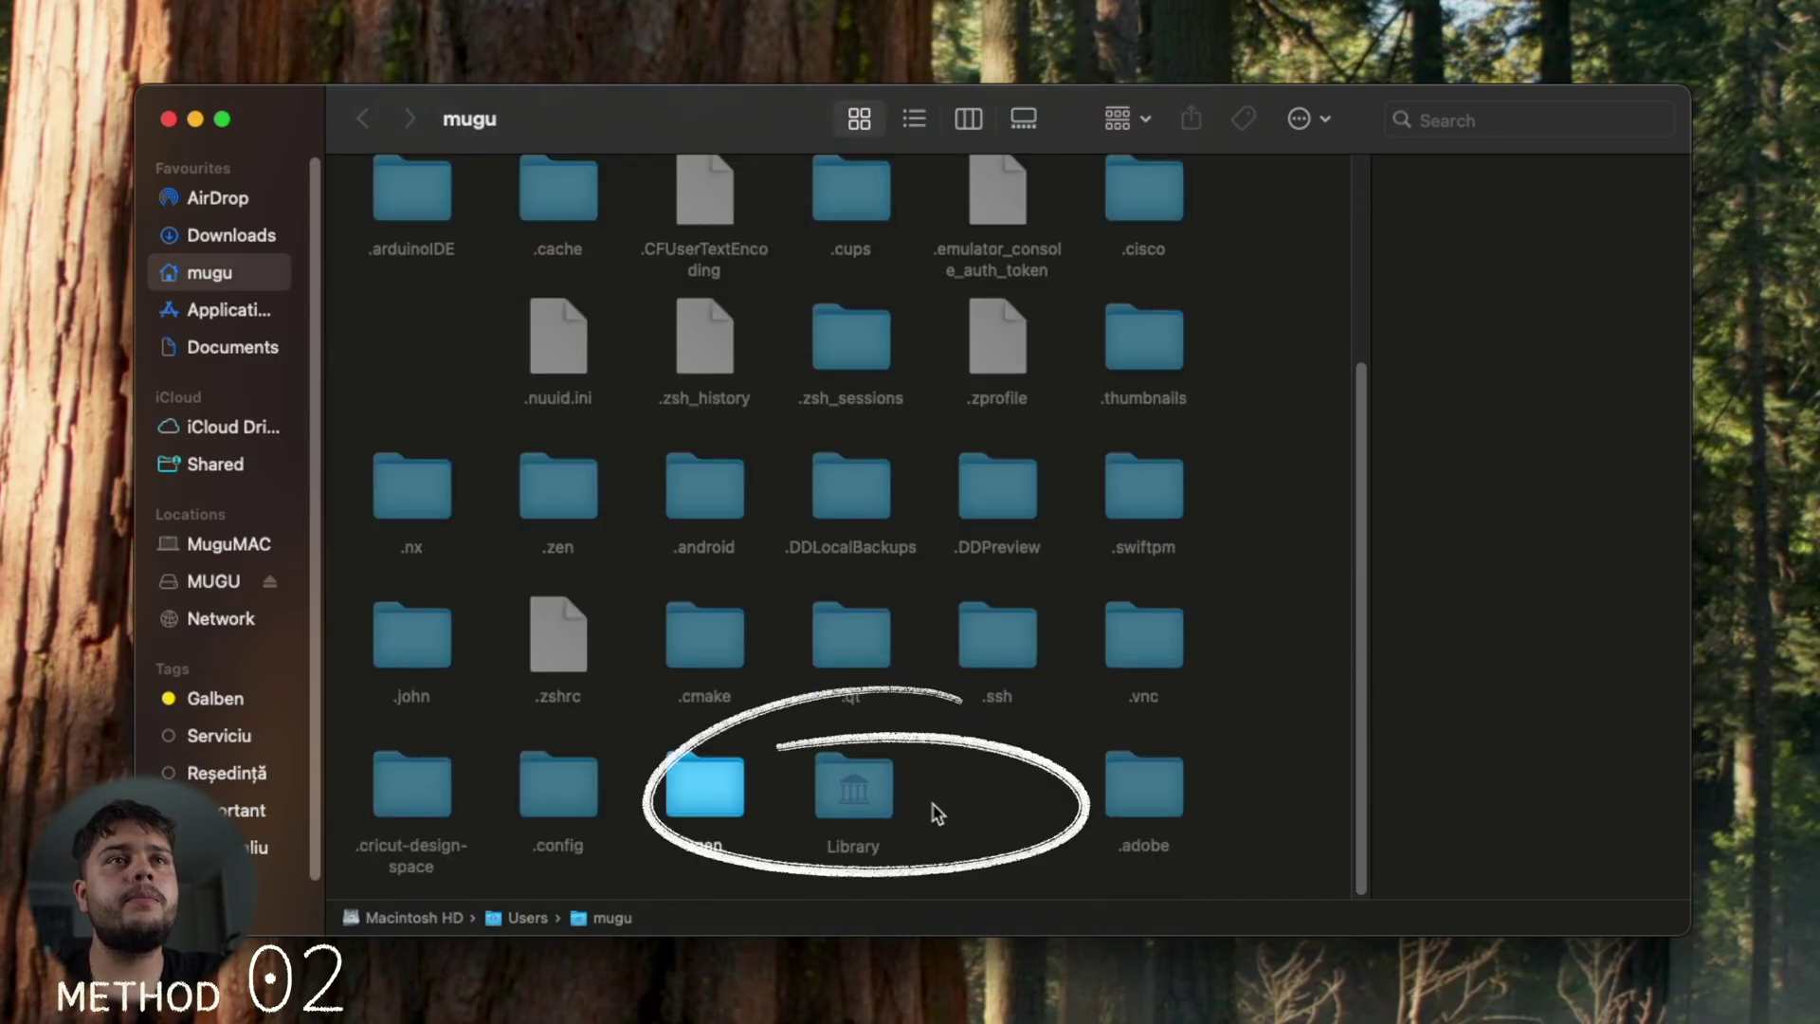
pyautogui.doubleClick(836, 794)
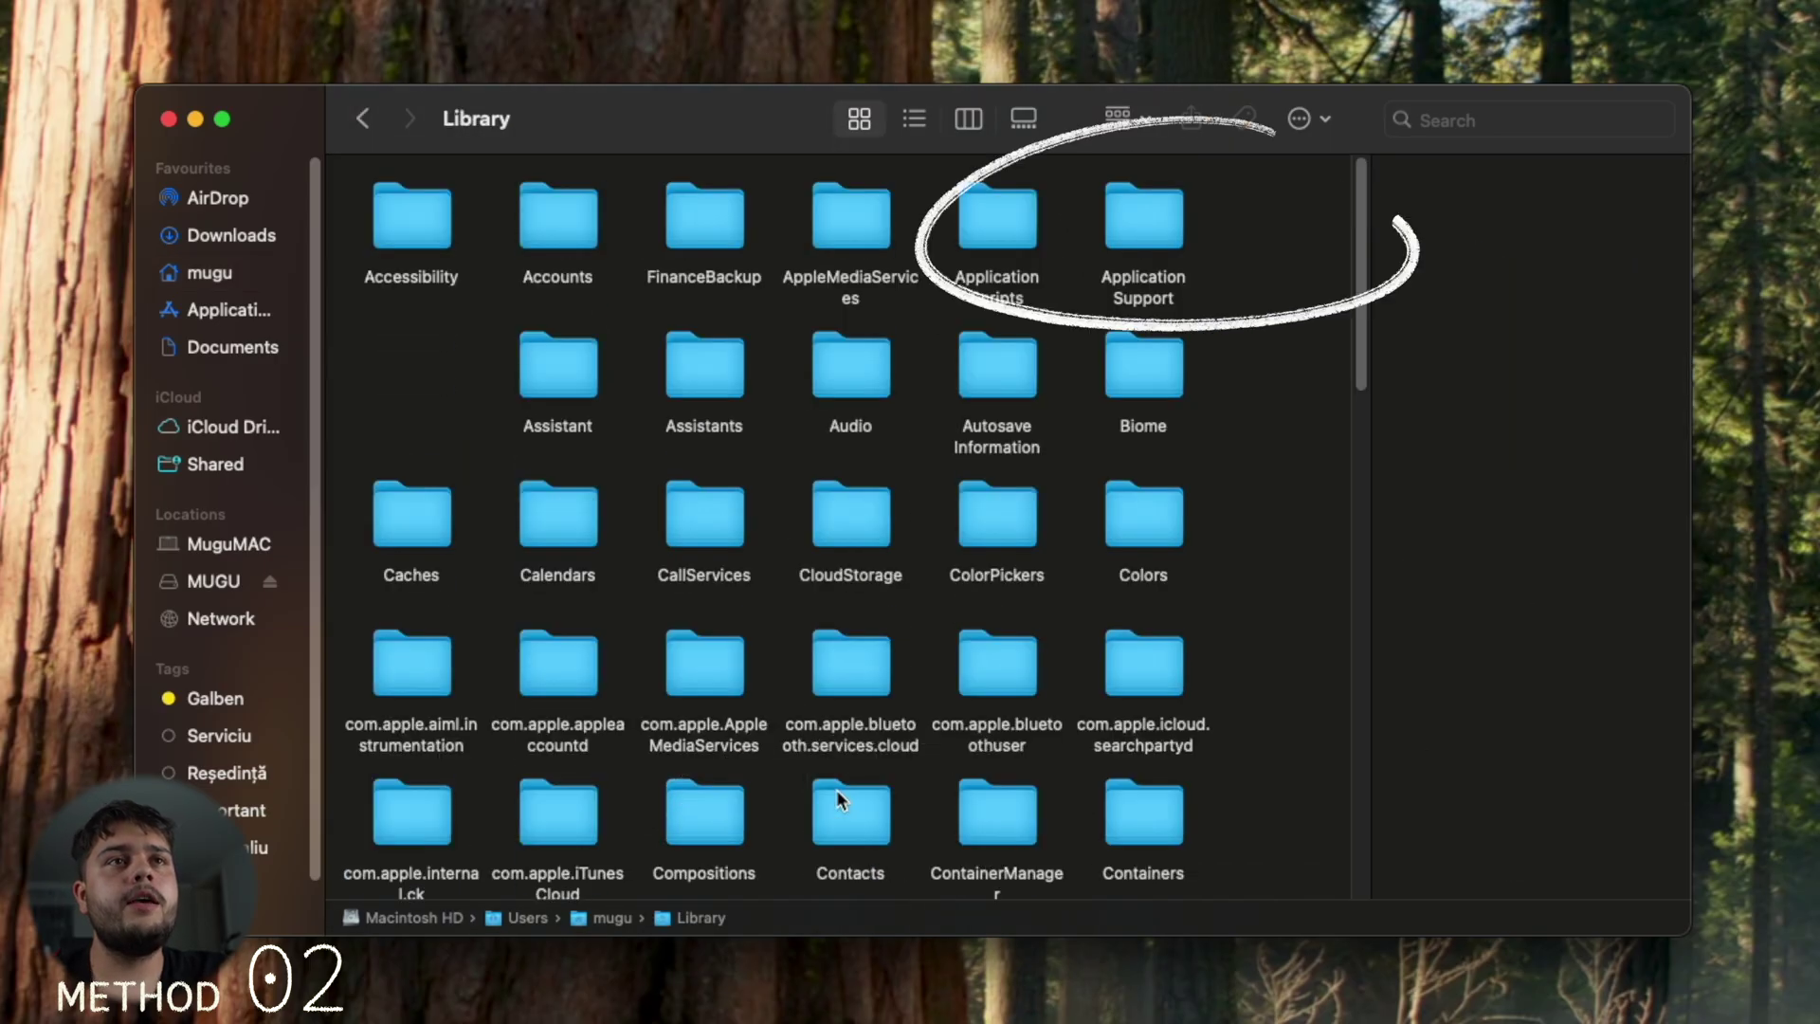
pyautogui.click(914, 119)
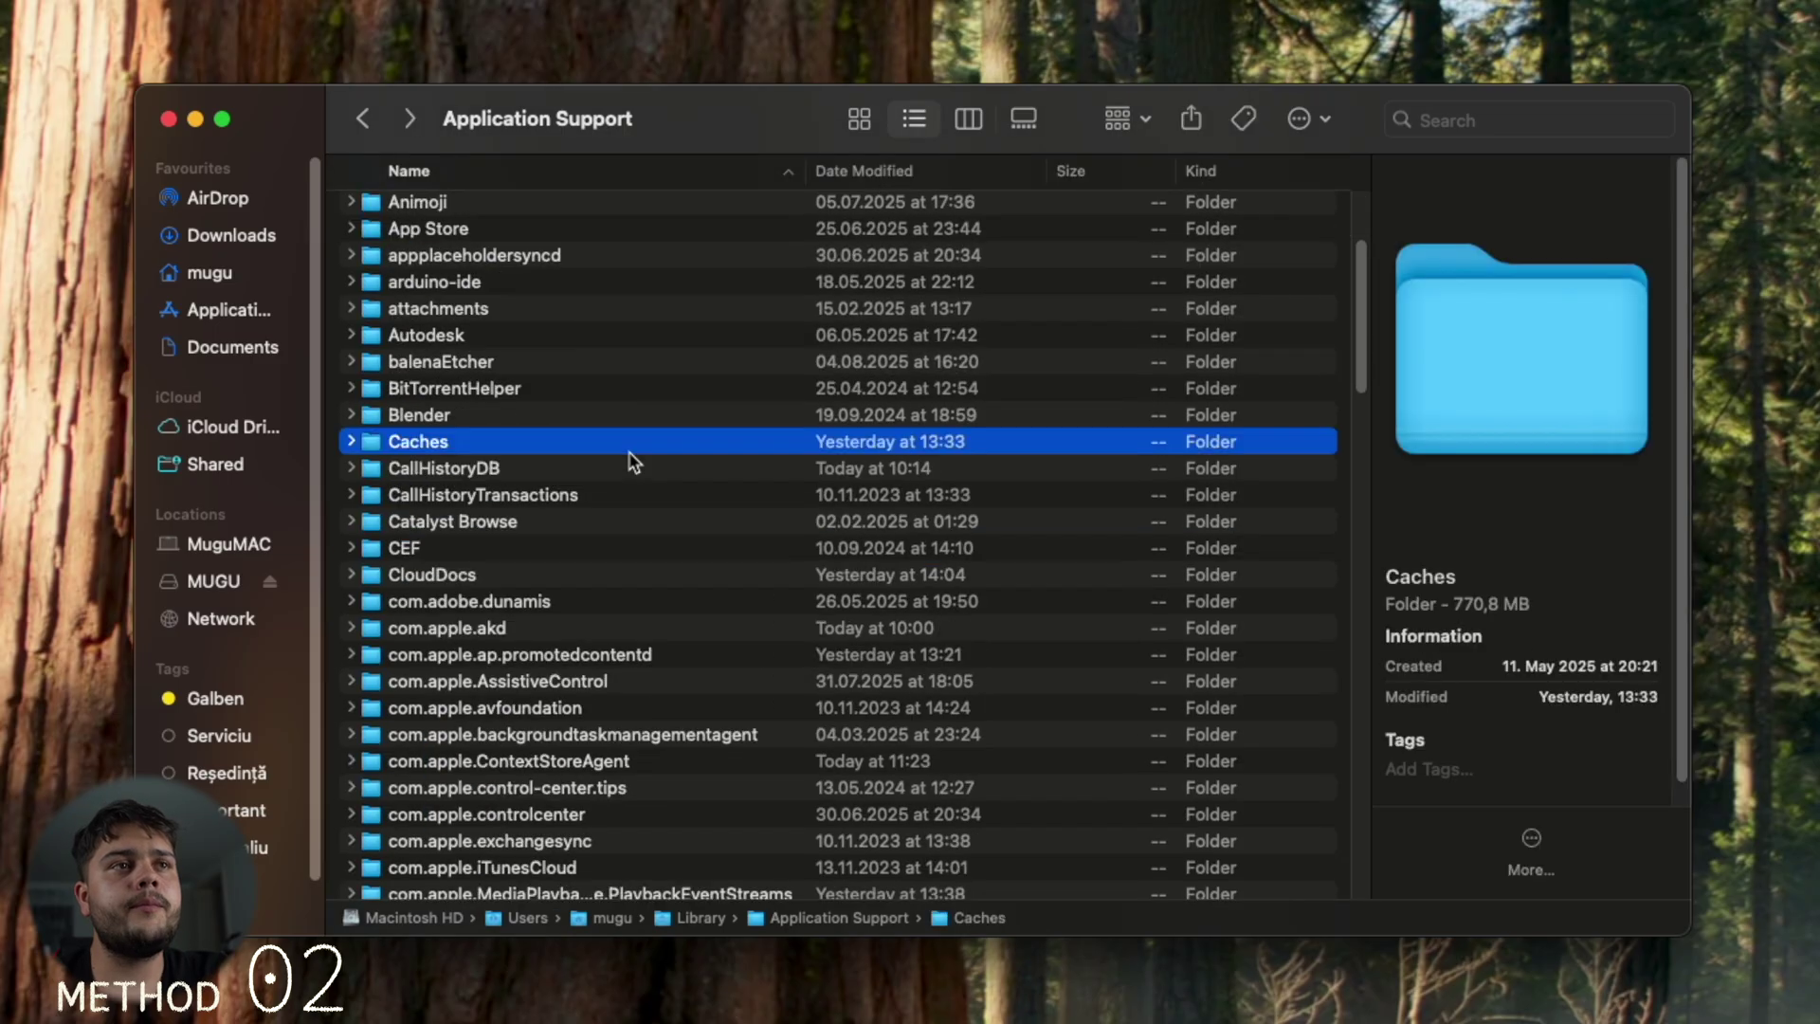
pyautogui.scroll(-10, 645, 474)
pyautogui.scroll(-3, 663, 495)
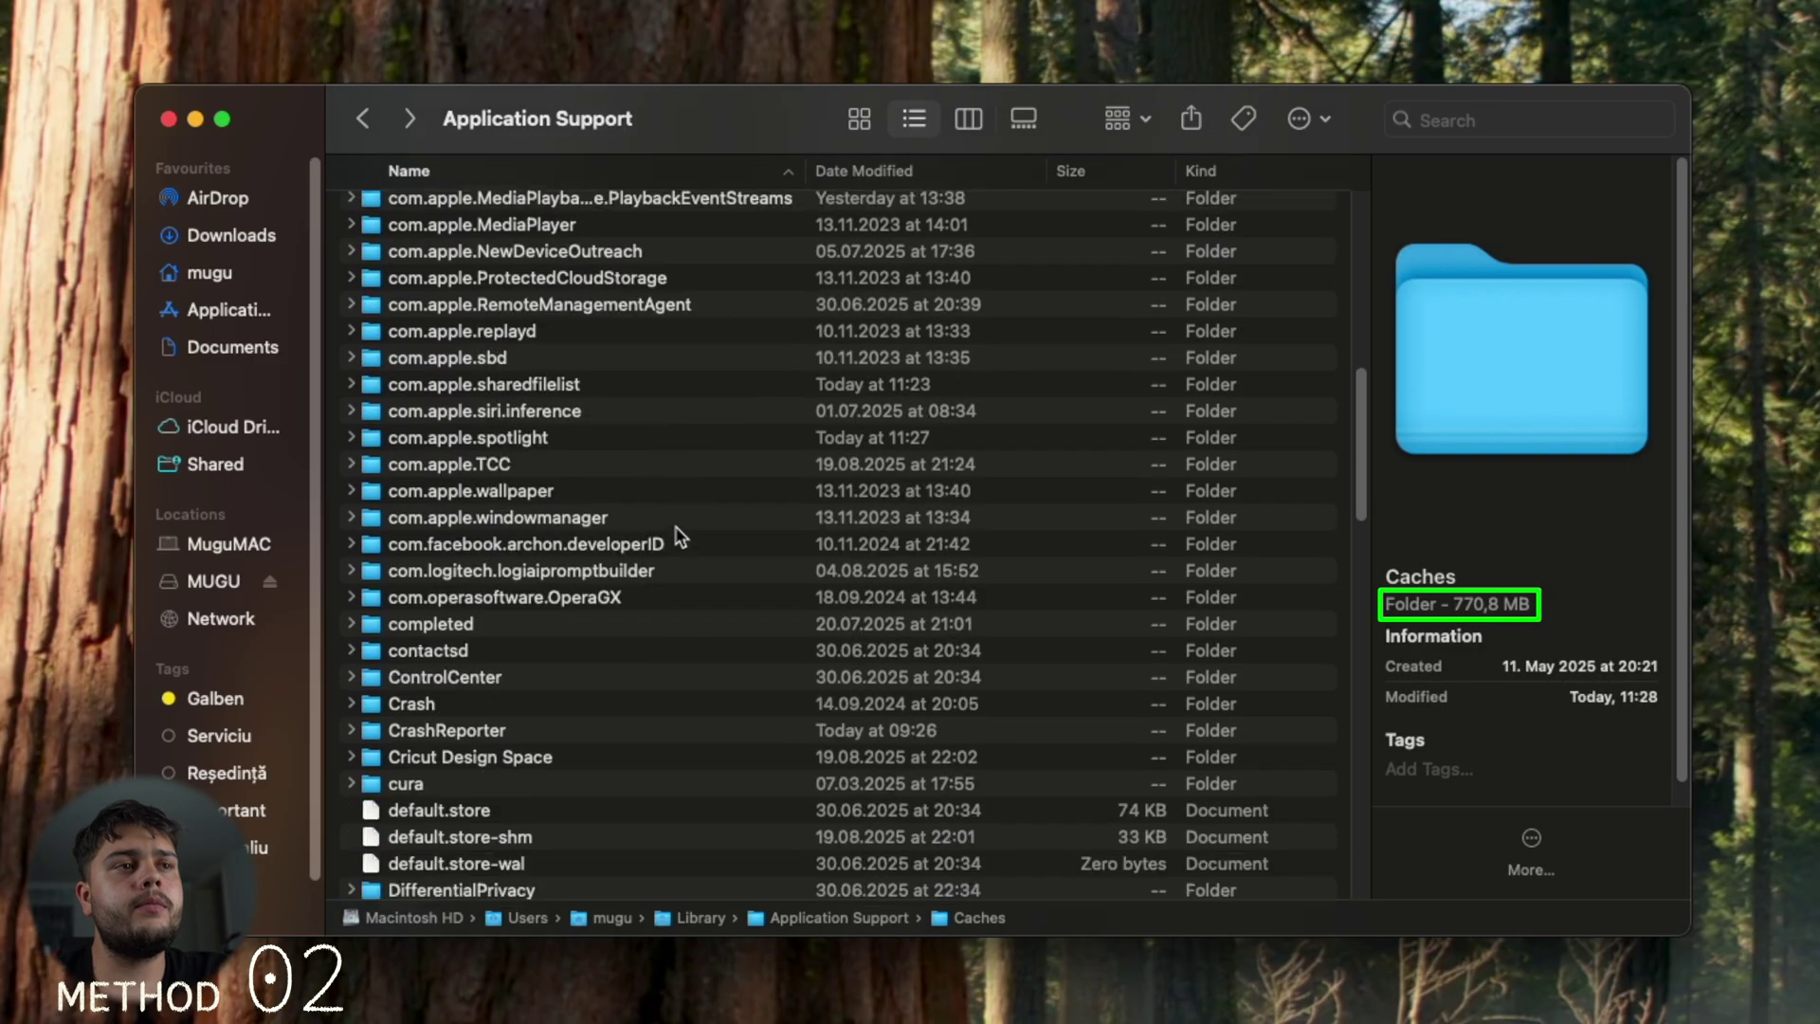
pyautogui.scroll(-2, 587, 752)
pyautogui.scroll(-3, 560, 671)
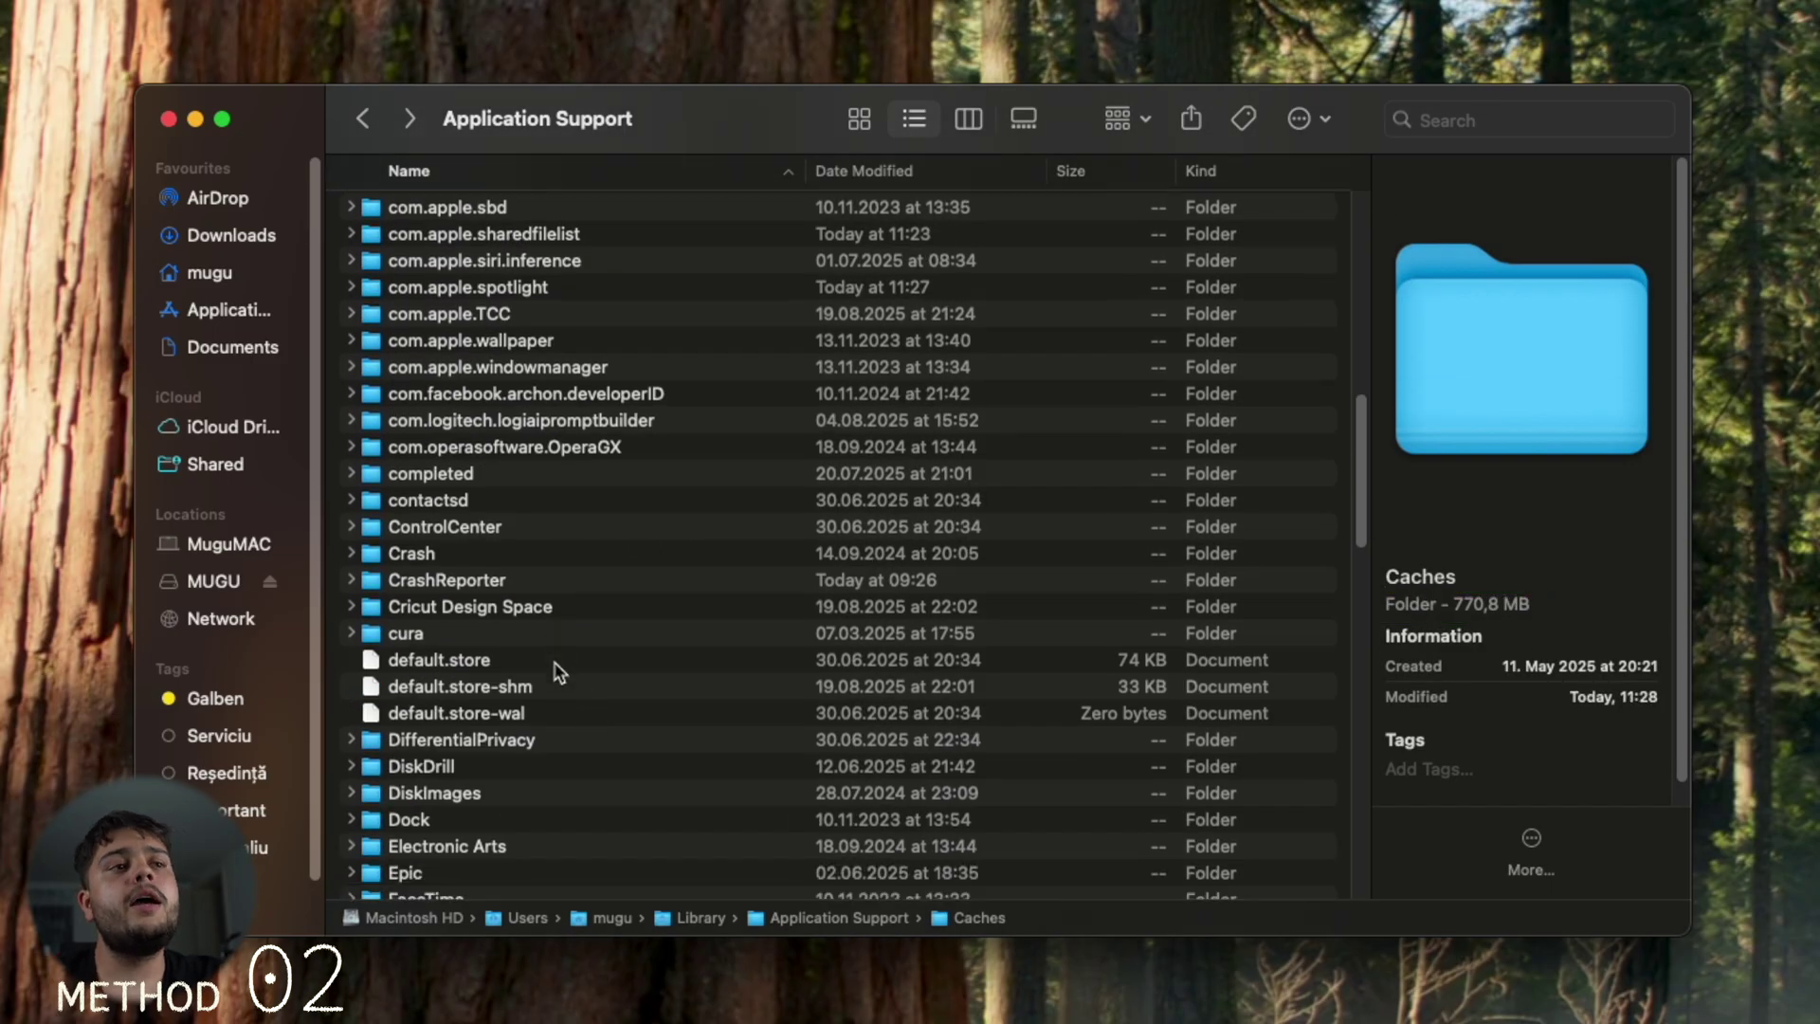
pyautogui.scroll(-2, 547, 709)
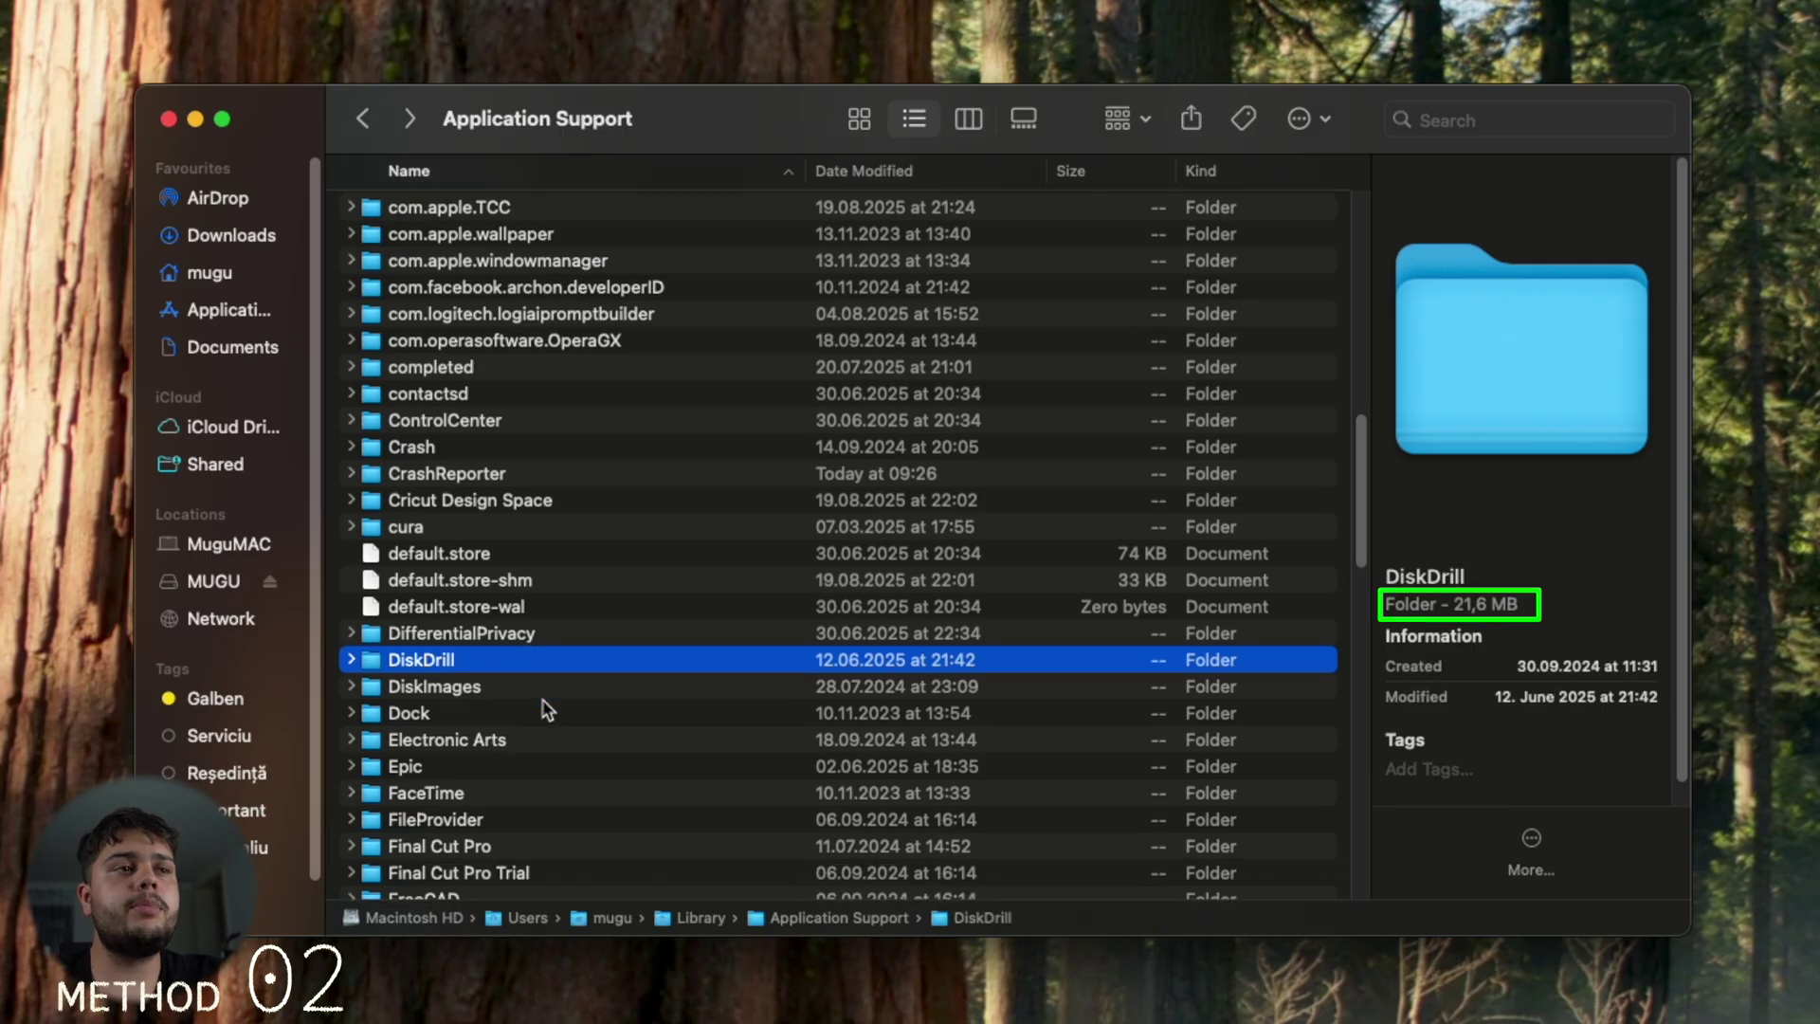
pyautogui.click(543, 710)
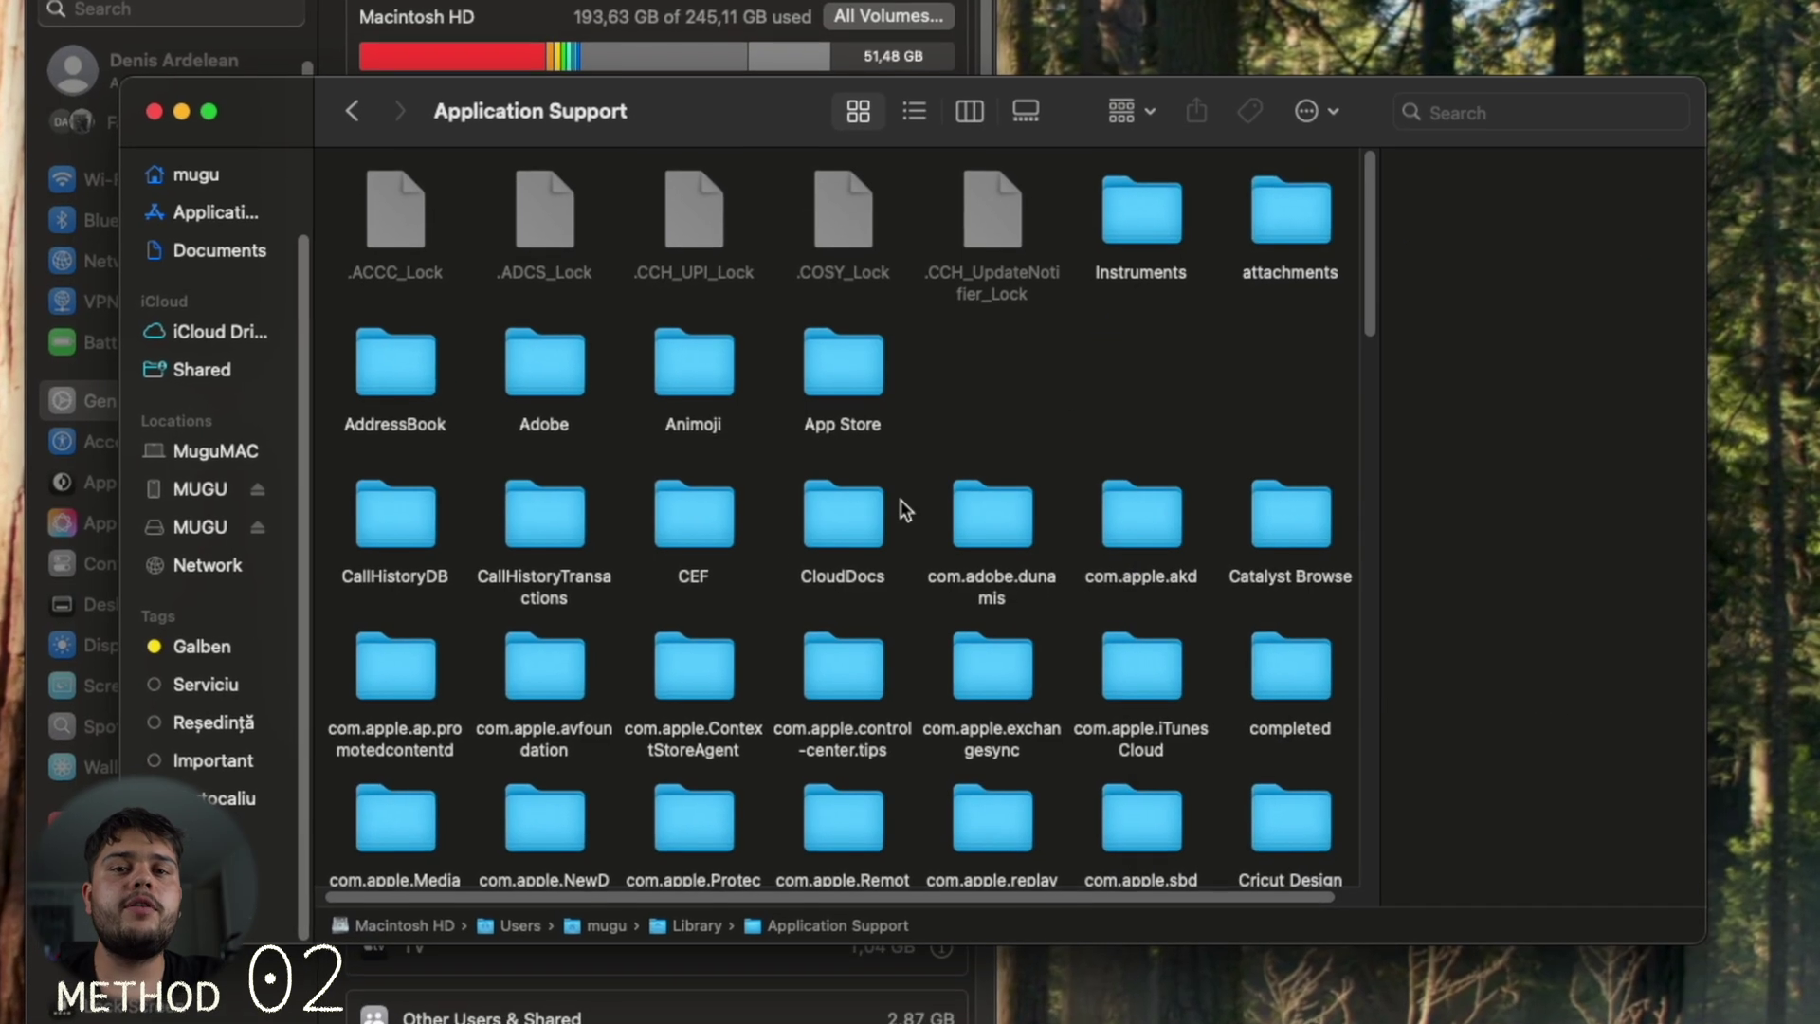
# Step: Move the Catalyst Browse, FreeCAD and Steam folders from Application Support to the Bin
pyautogui.rightClick(1289, 512)
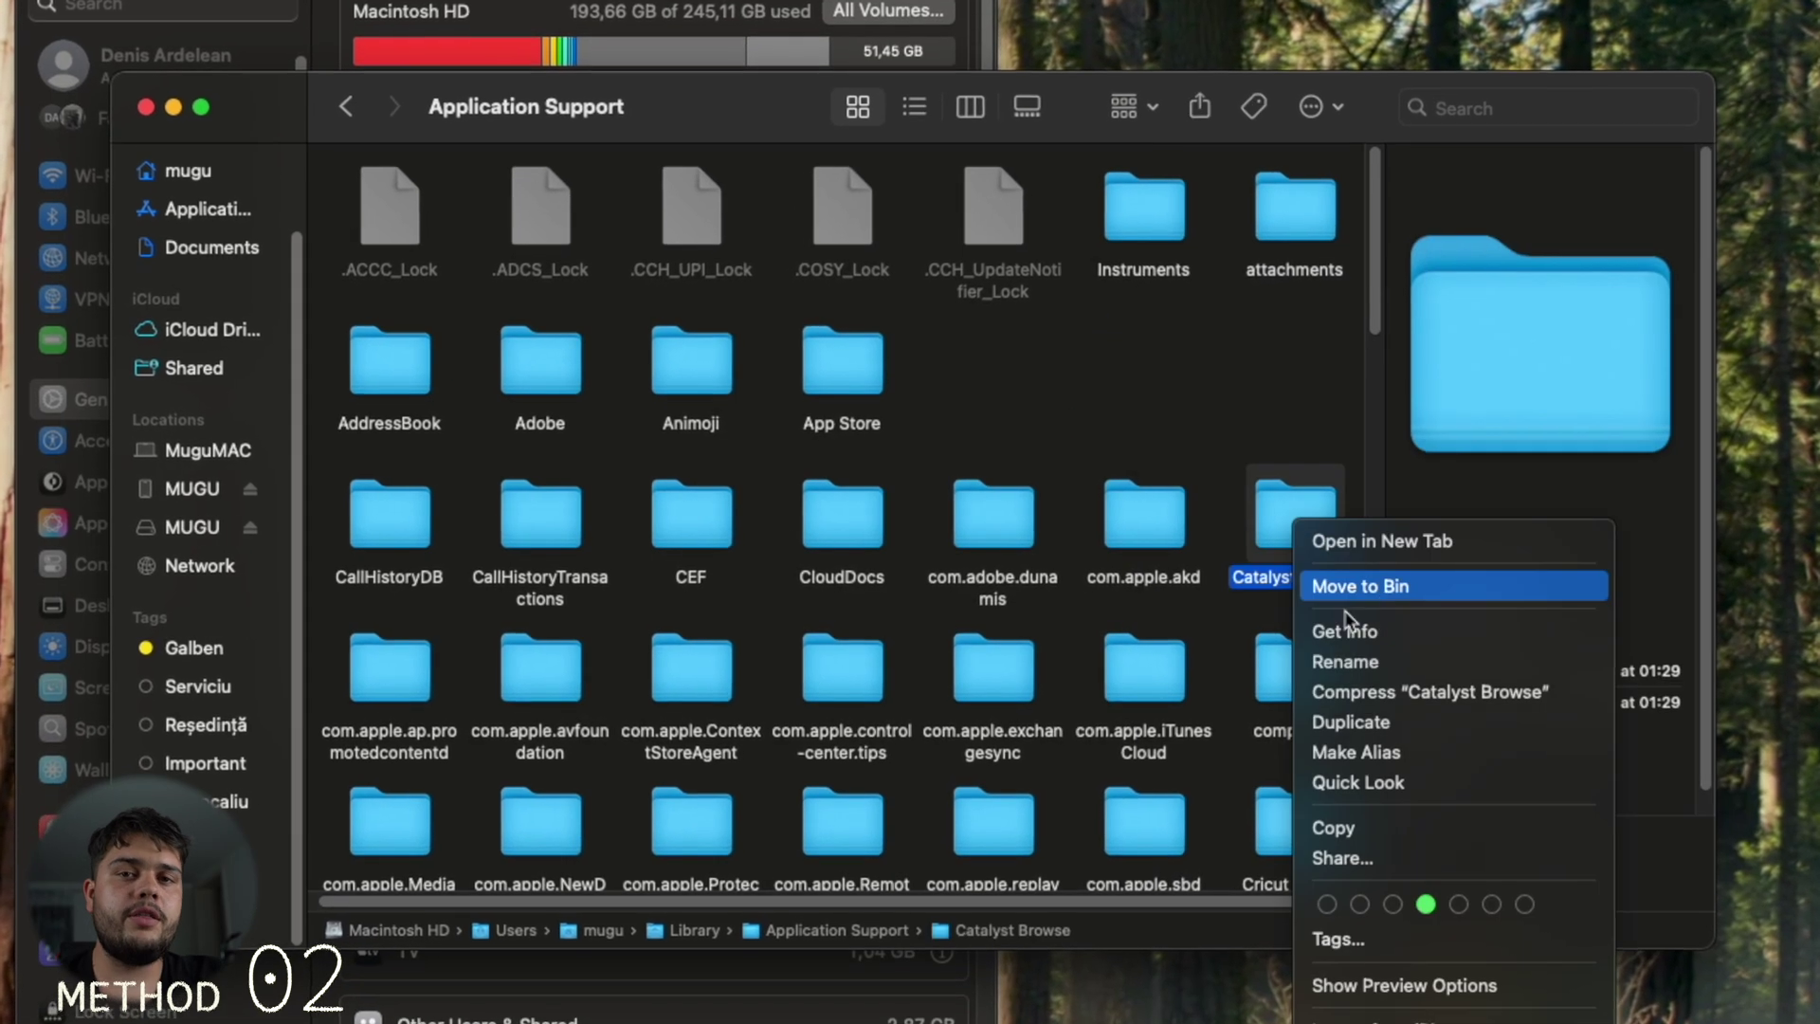
pyautogui.click(1361, 581)
pyautogui.scroll(-10, 853, 521)
pyautogui.click(1336, 484)
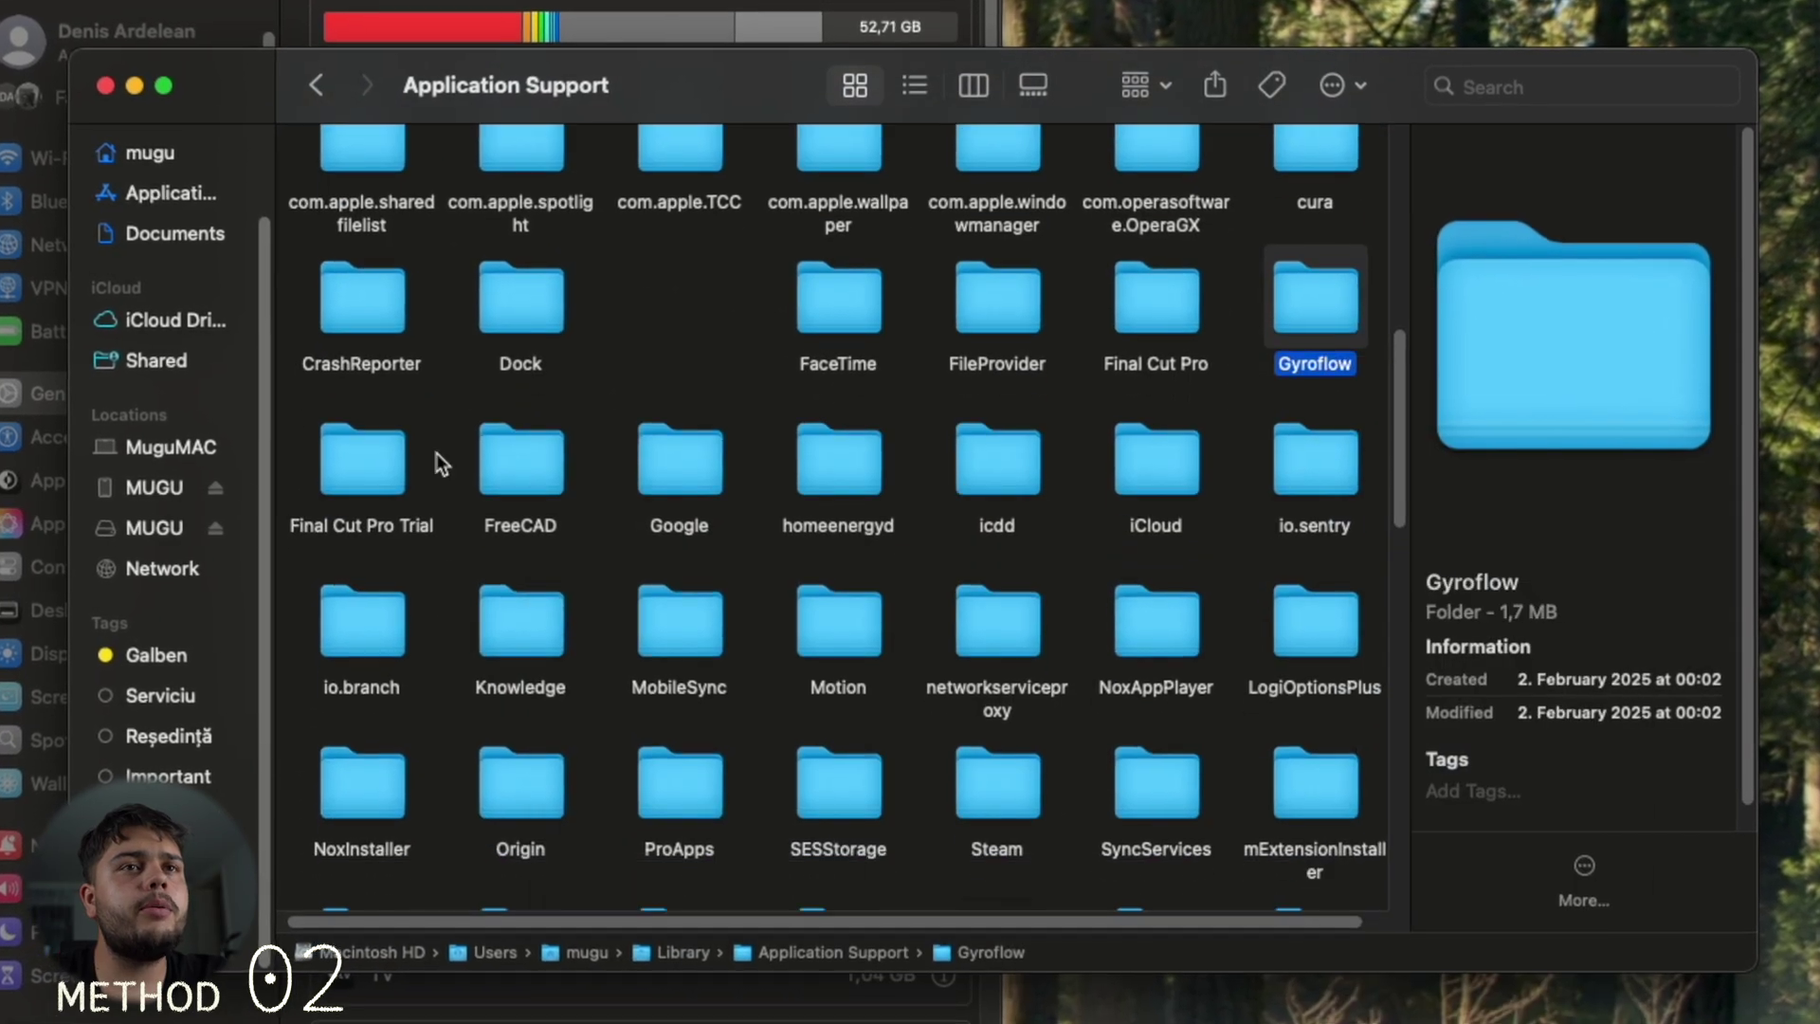
pyautogui.click(520, 464)
pyautogui.press('cmd+BackSpace')
pyautogui.scroll(-4, 758, 502)
pyautogui.click(508, 475)
pyautogui.press('cmd+BackSpace')
pyautogui.click(995, 495)
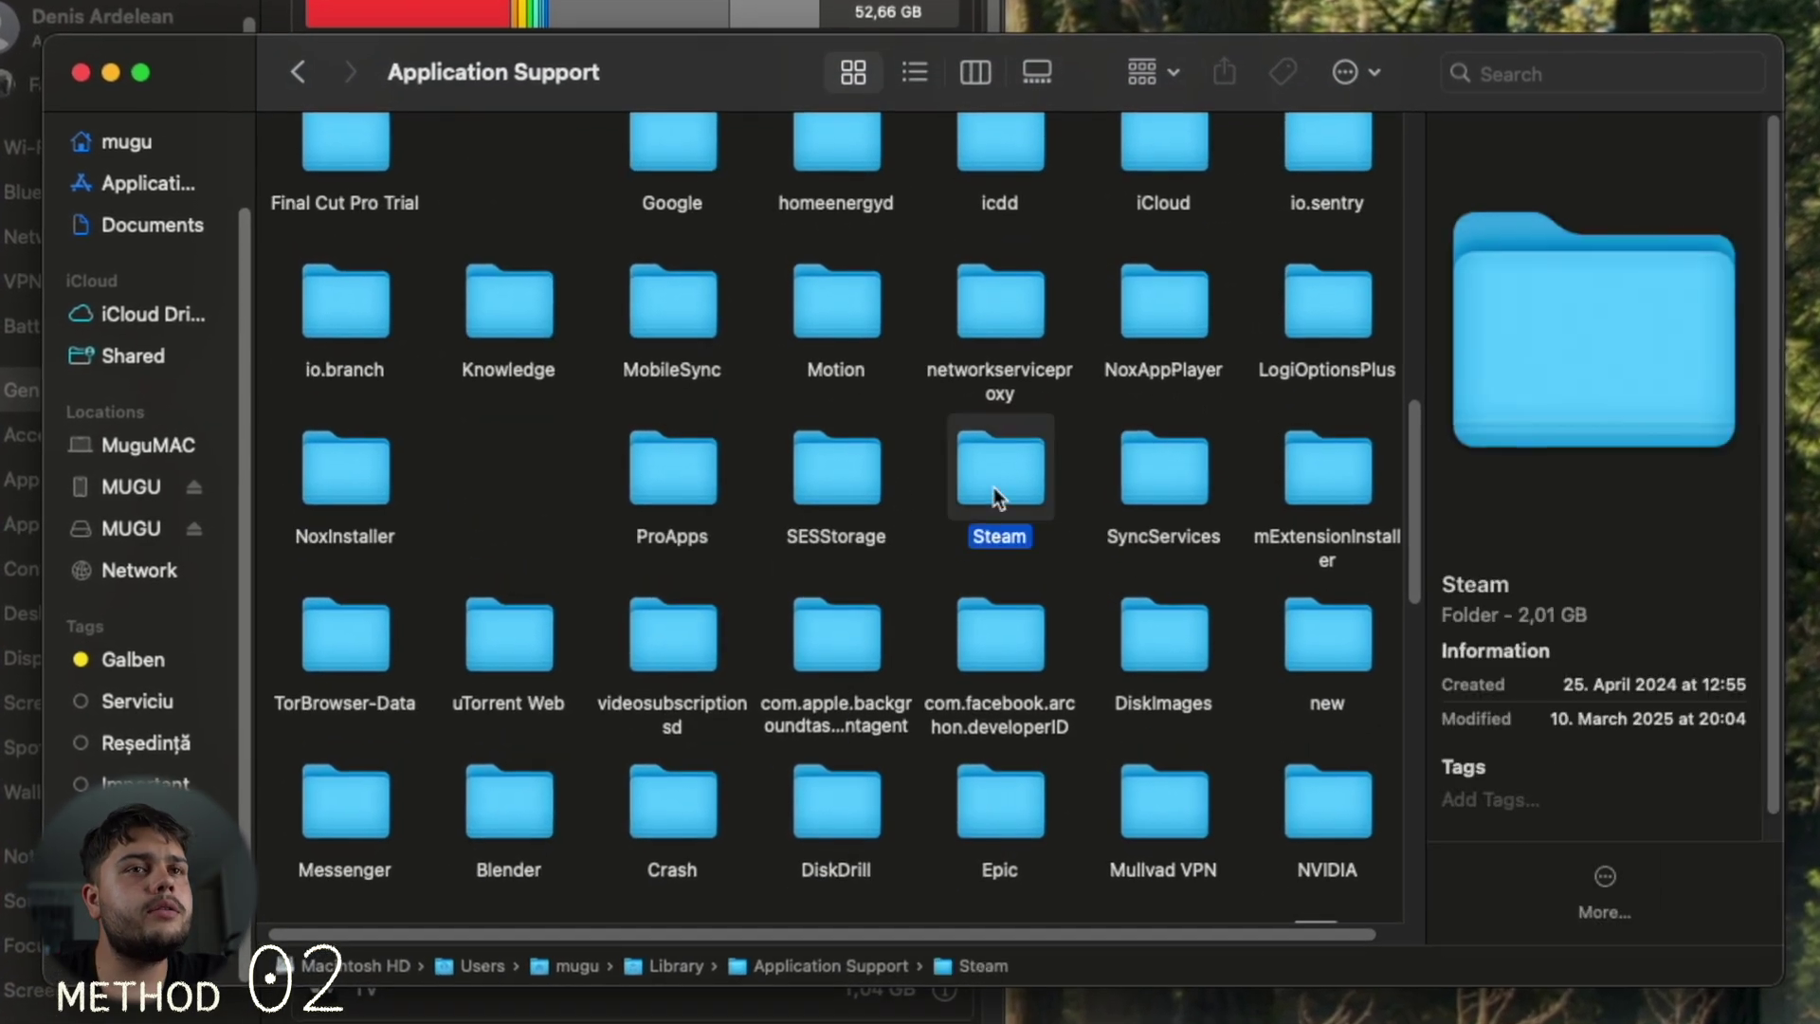
pyautogui.press('cmd+BackSpace')
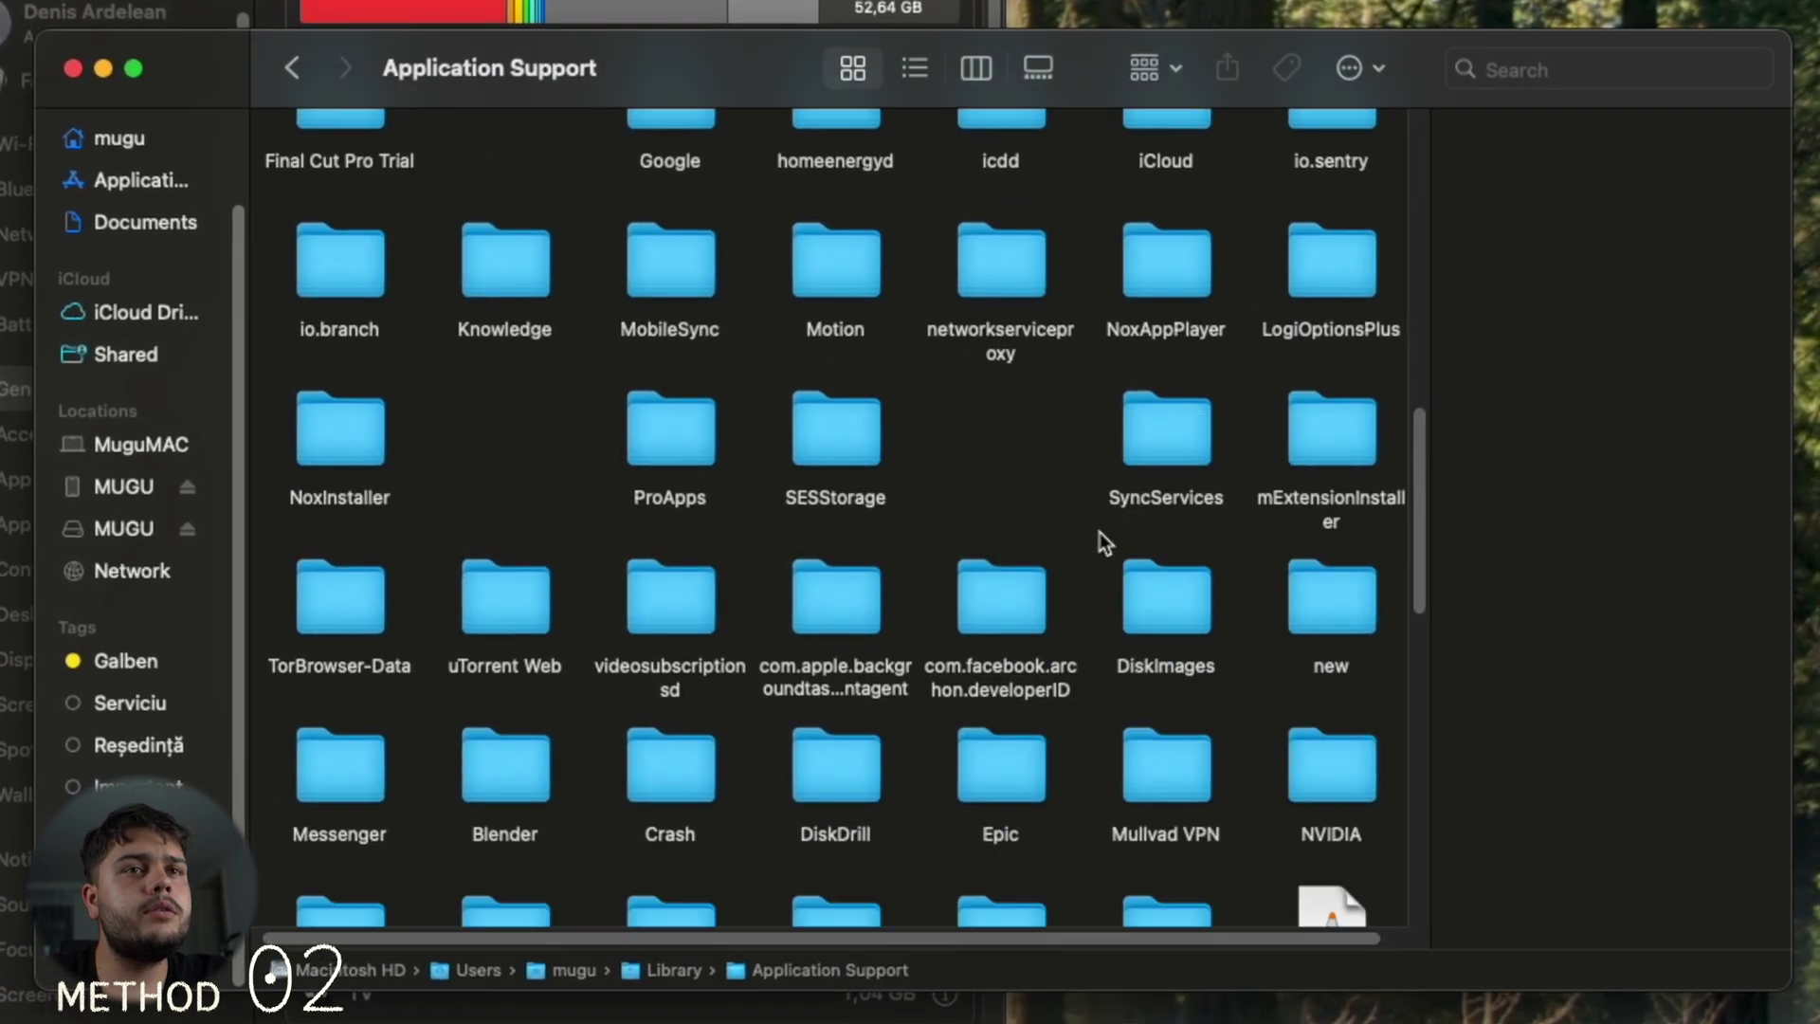
# Step: Move the uTorrent Web, Blender and Stardoll folders to the Bin as well
pyautogui.click(505, 602)
pyautogui.press('cmd+BackSpace')
pyautogui.scroll(-4, 517, 550)
pyautogui.click(516, 535)
pyautogui.press('cmd+BackSpace')
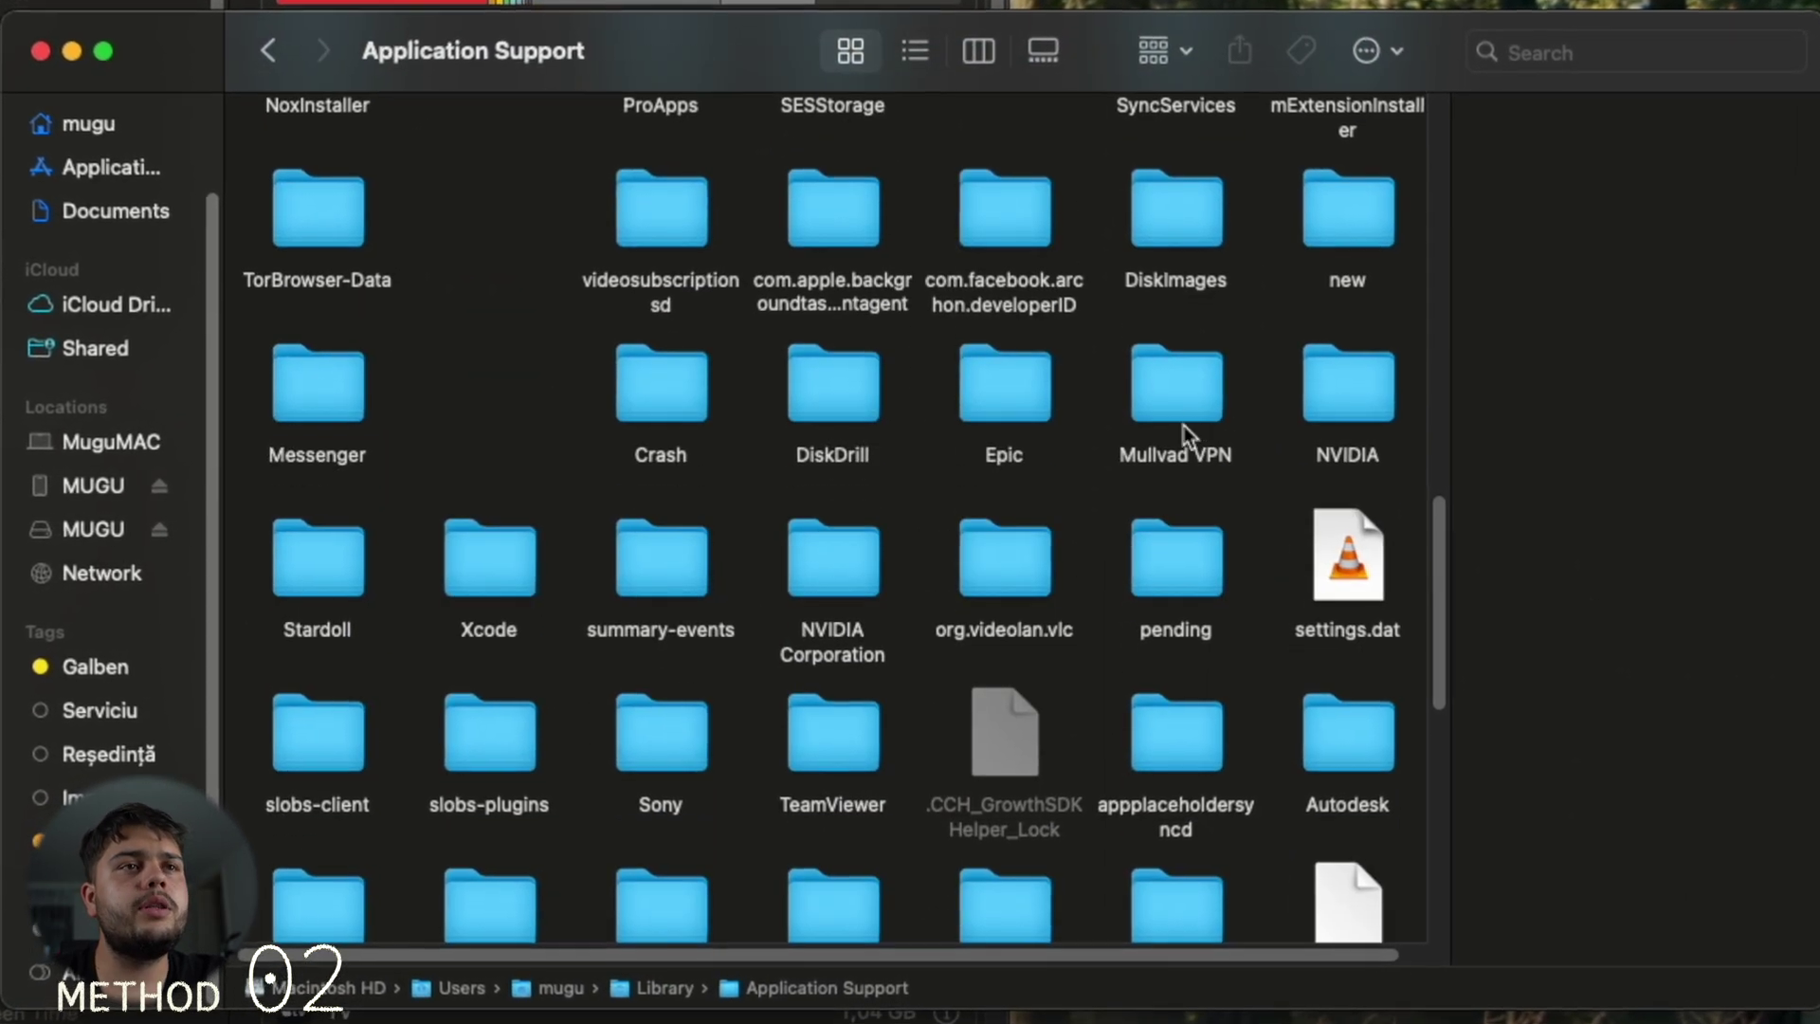
pyautogui.click(317, 535)
pyautogui.press('super+BackSpace')
pyautogui.scroll(-5, 841, 521)
pyautogui.press('super+space')
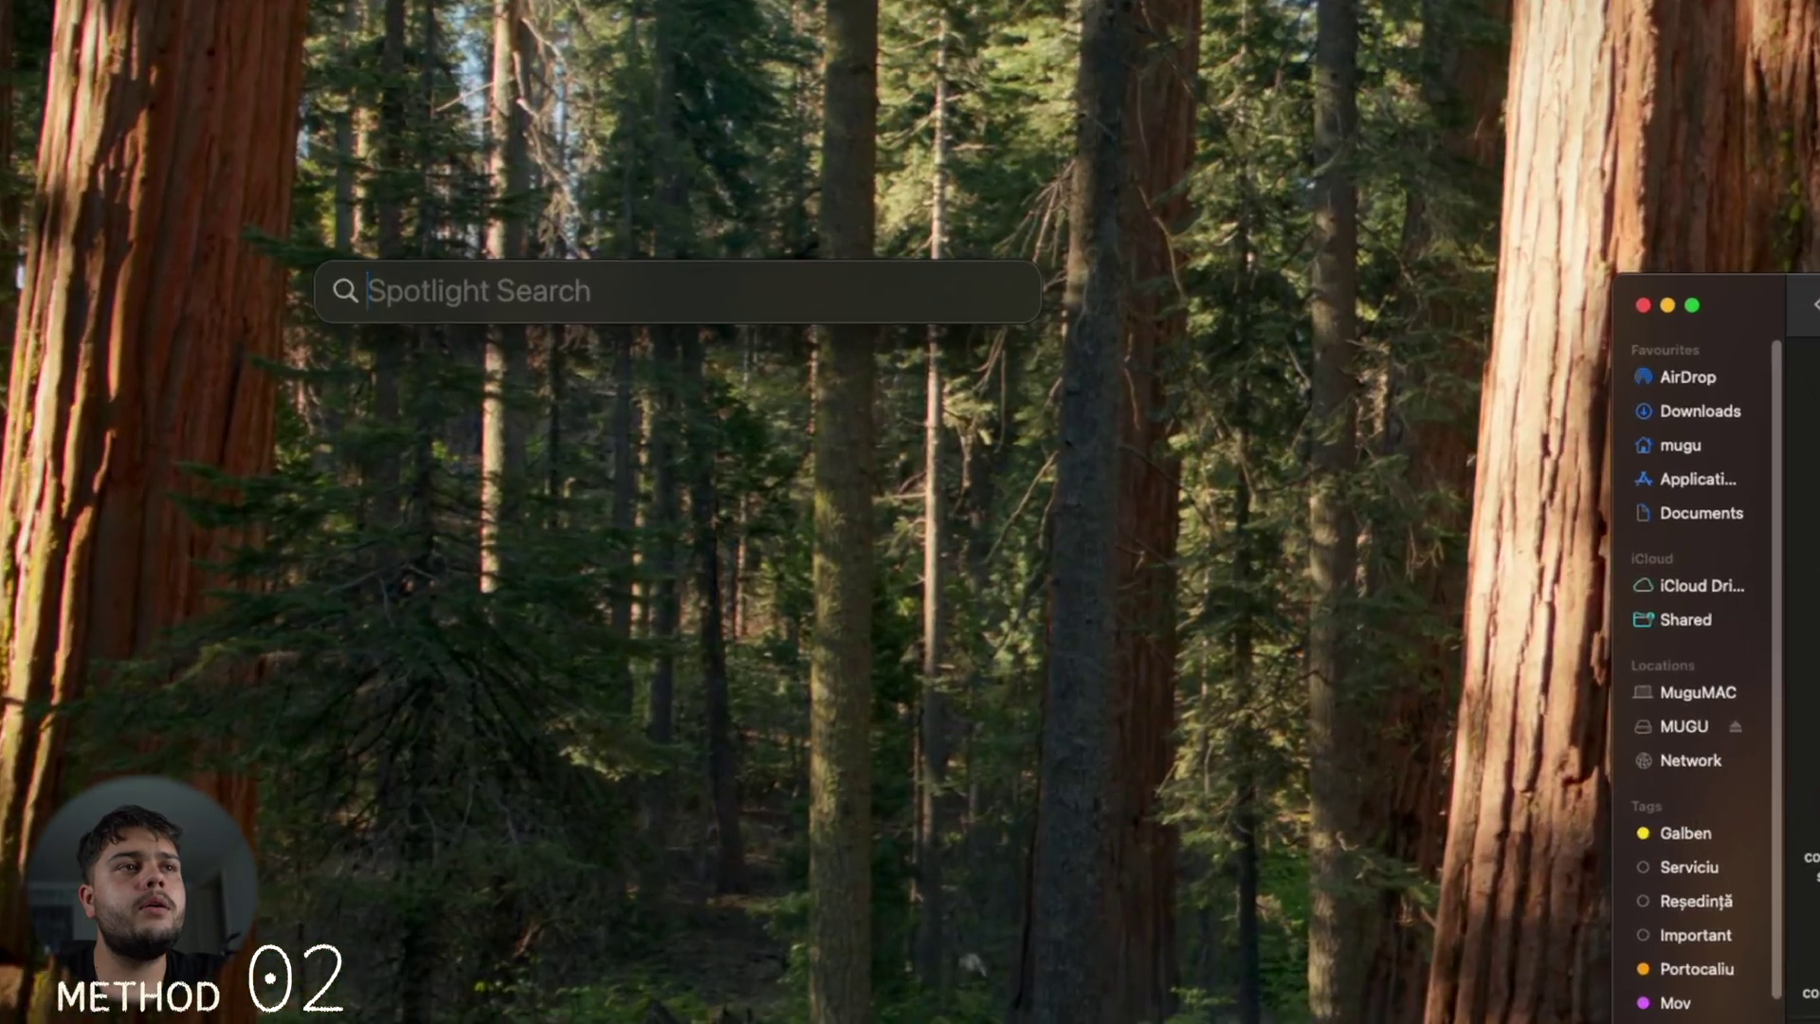
# Step: Reopen Storage settings through Spotlight and empty the Bin from the Dock
pyautogui.write('stora')
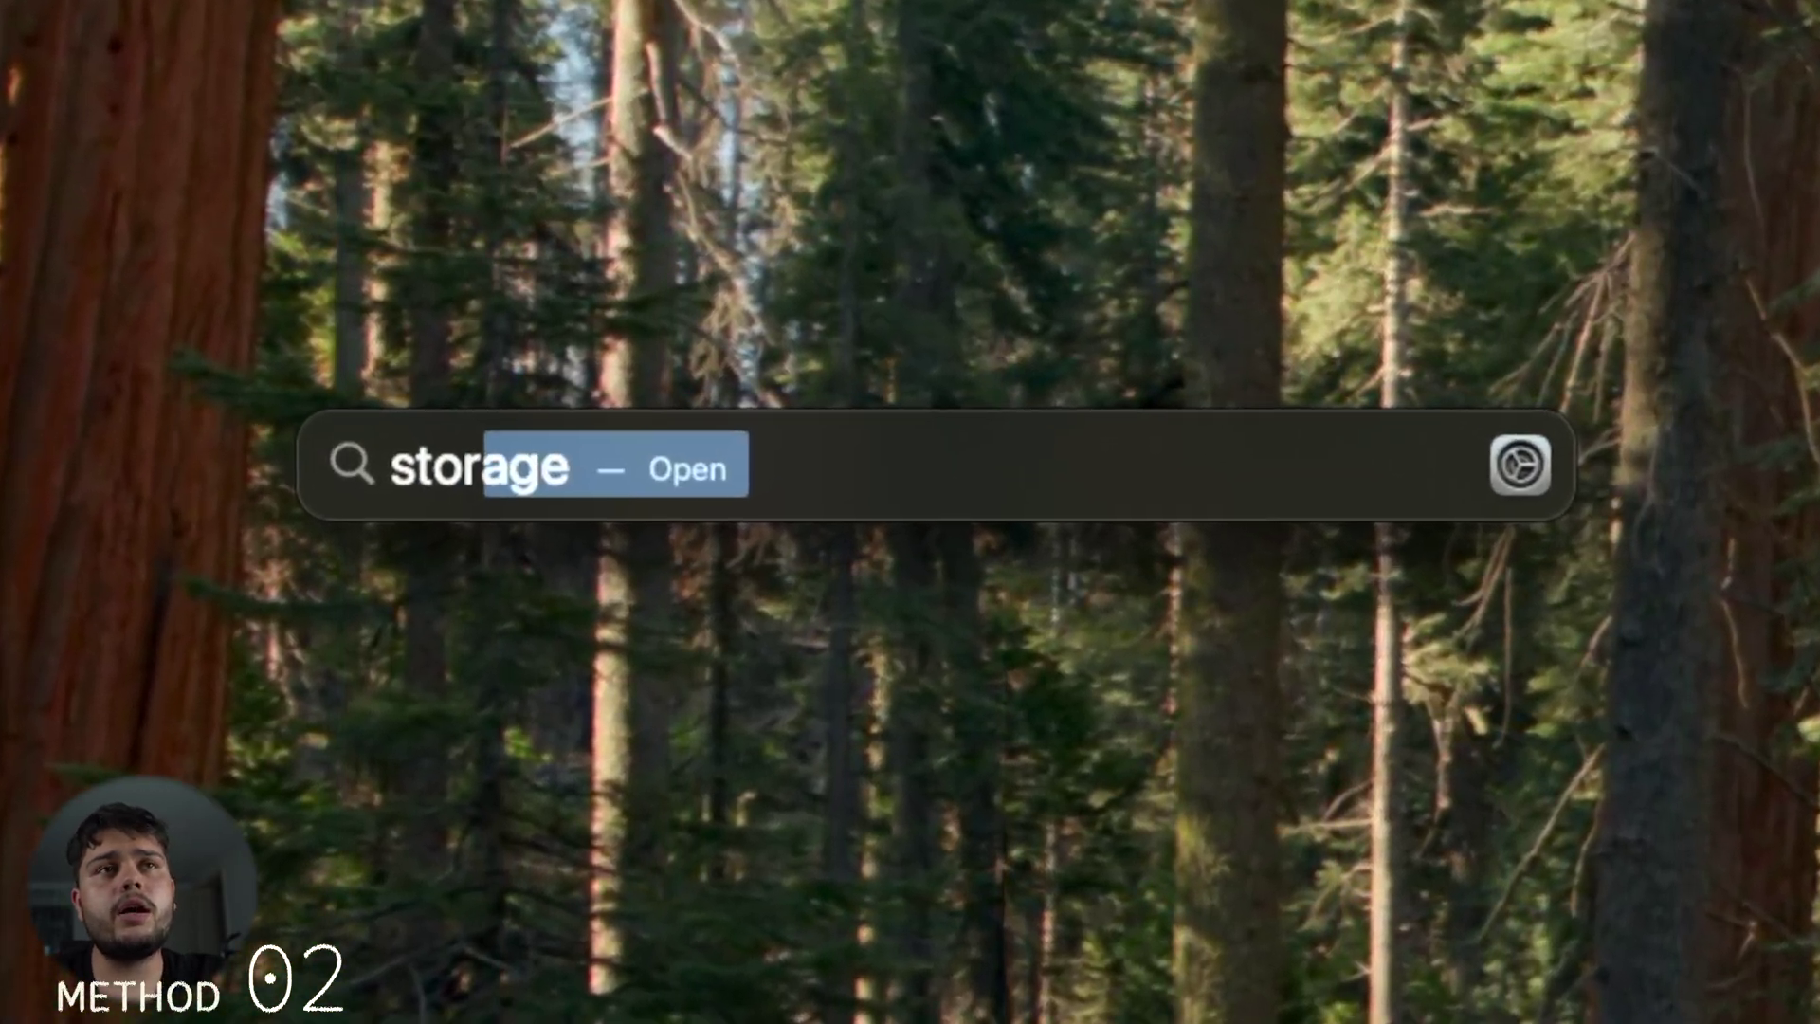
pyautogui.press('Return')
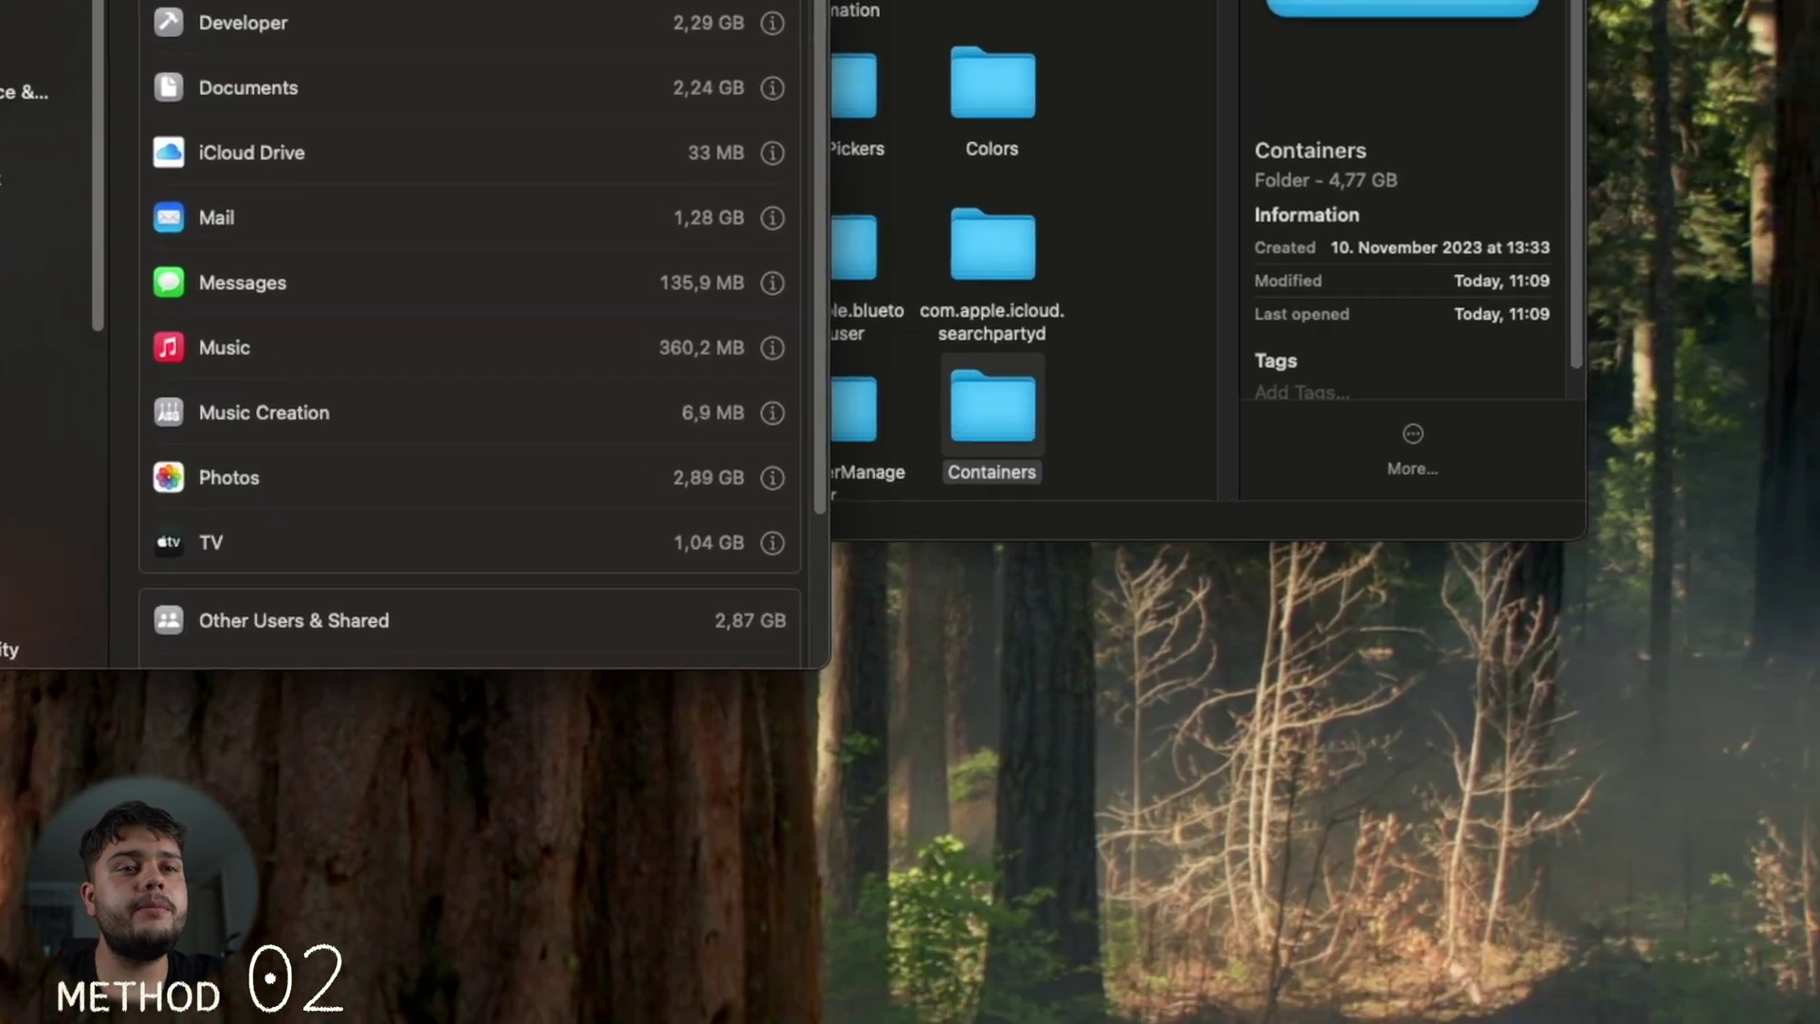
pyautogui.rightClick(1077, 986)
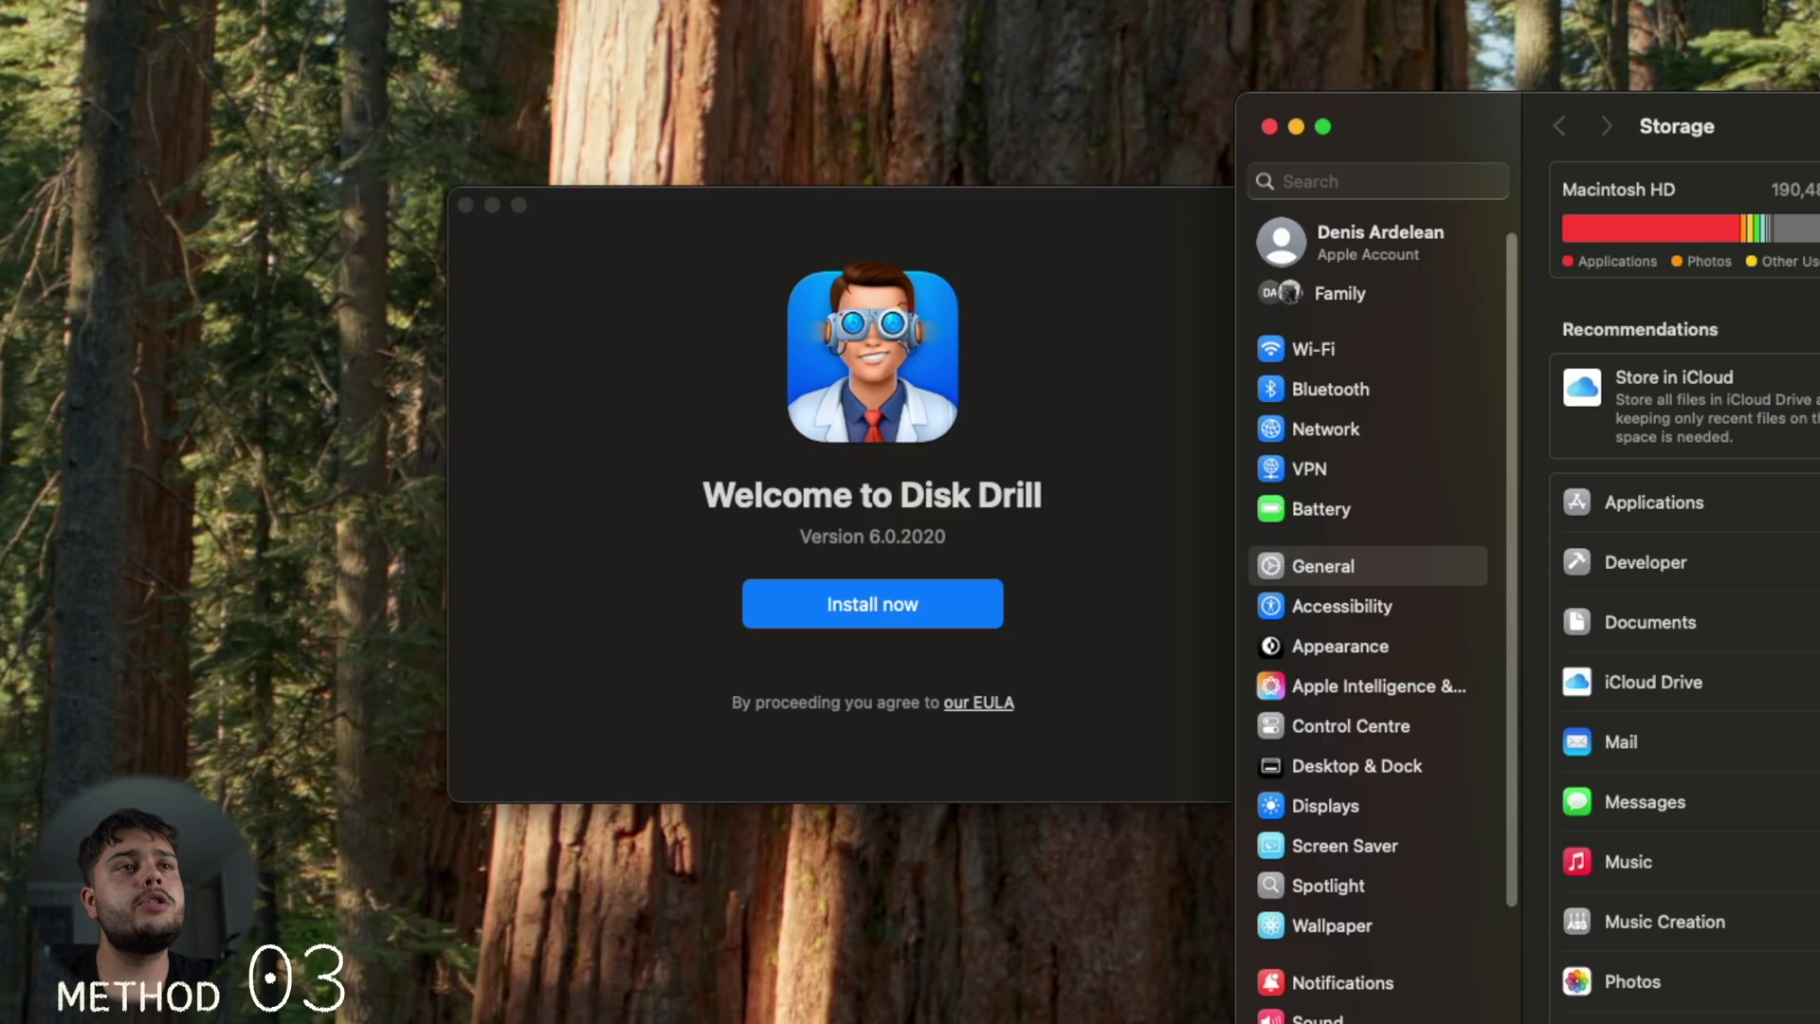
# Step: Install Disk Drill and run a Clean Up scan of Macintosh HD
pyautogui.click(910, 606)
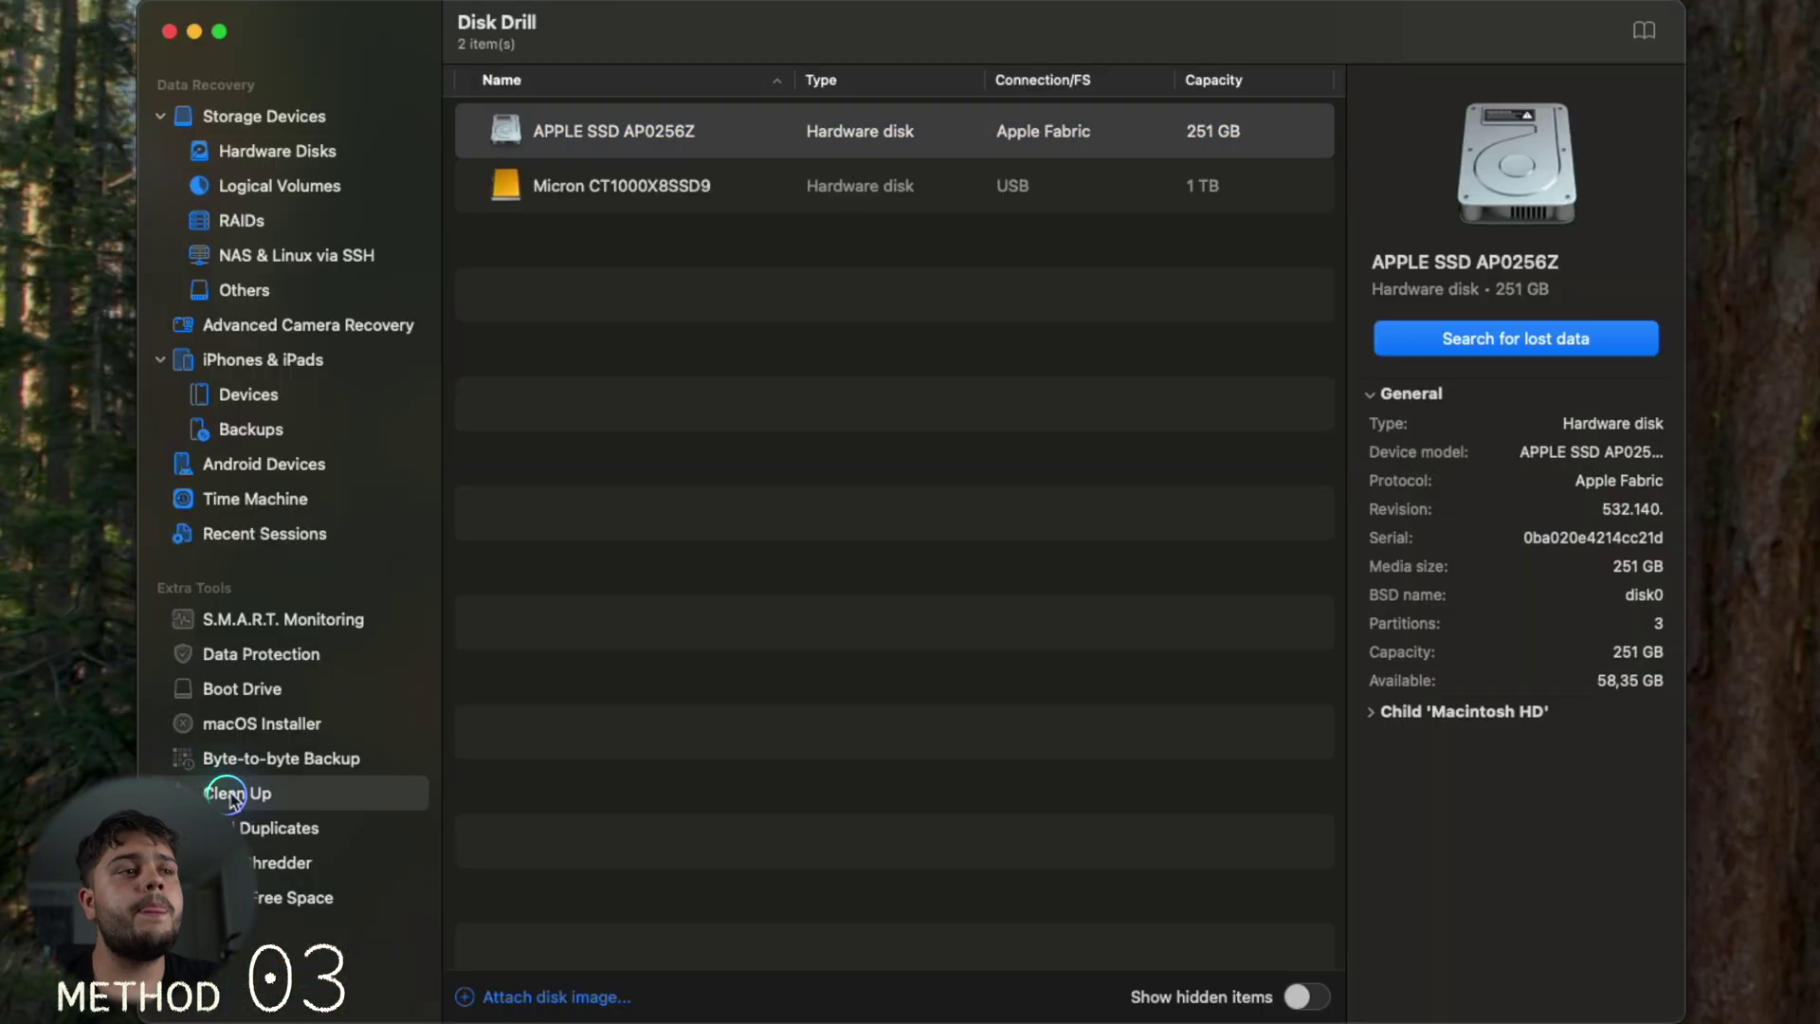
pyautogui.click(237, 792)
pyautogui.click(587, 638)
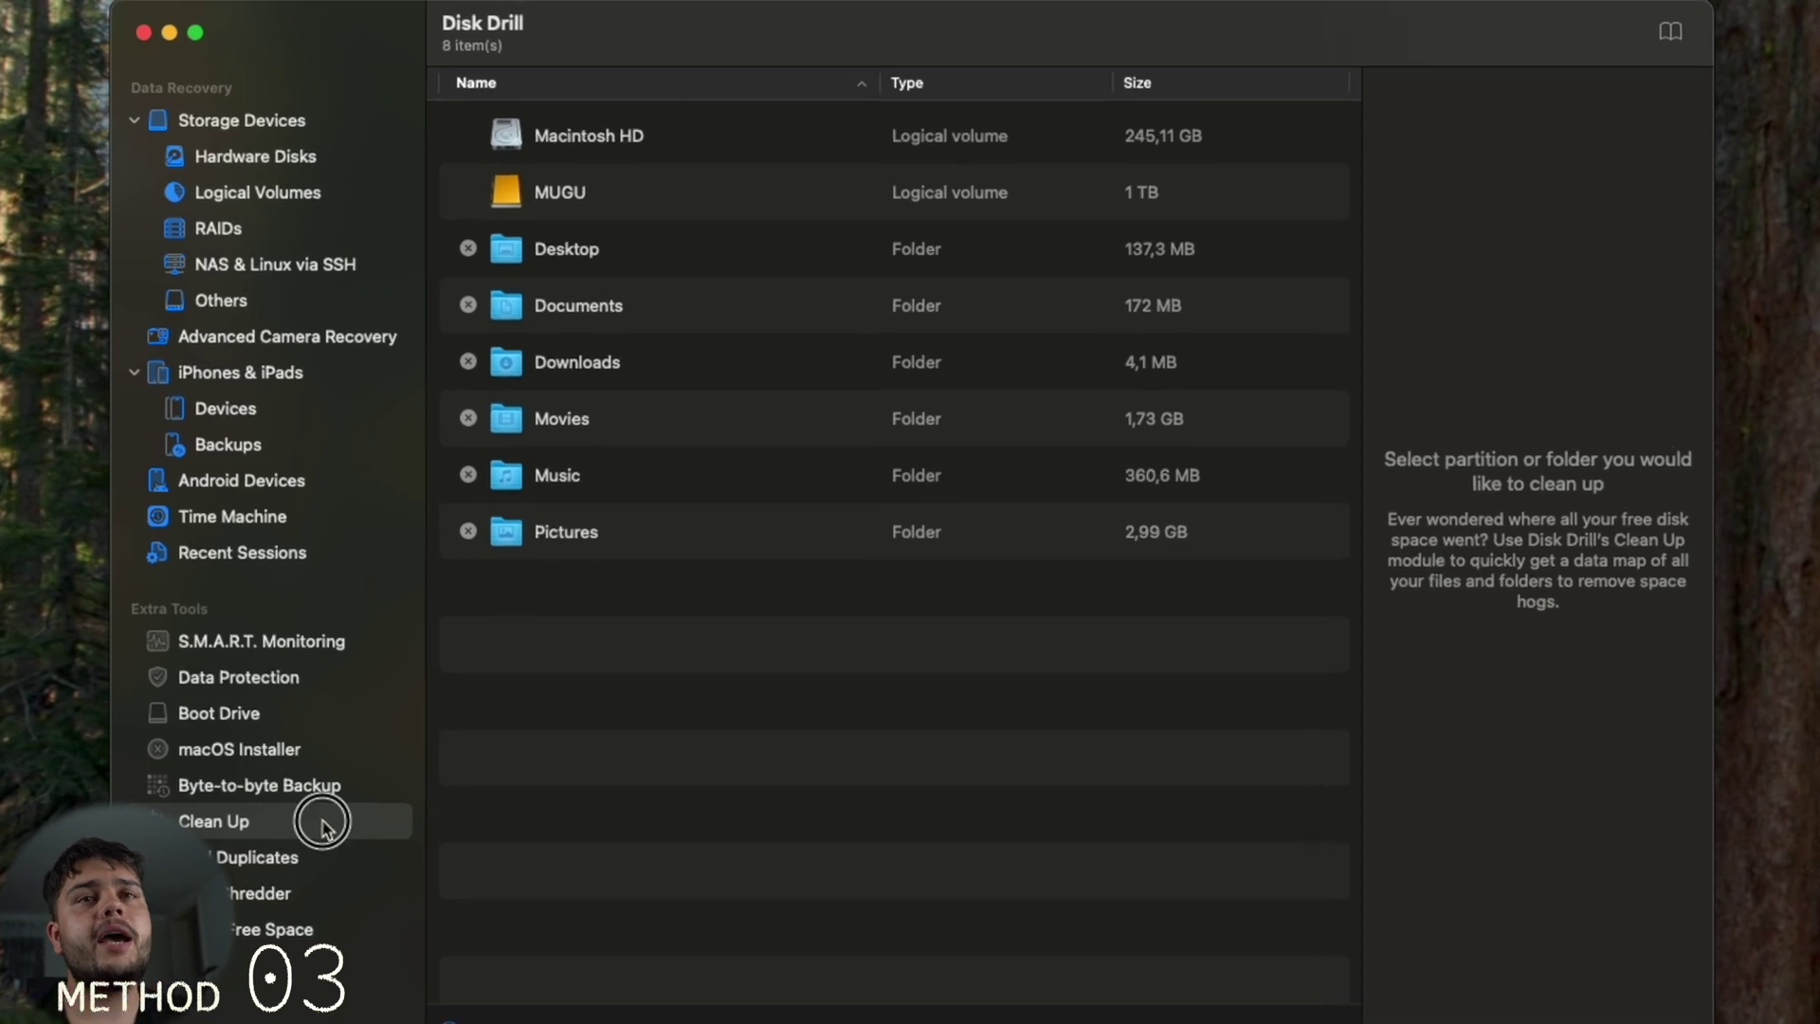
pyautogui.click(567, 144)
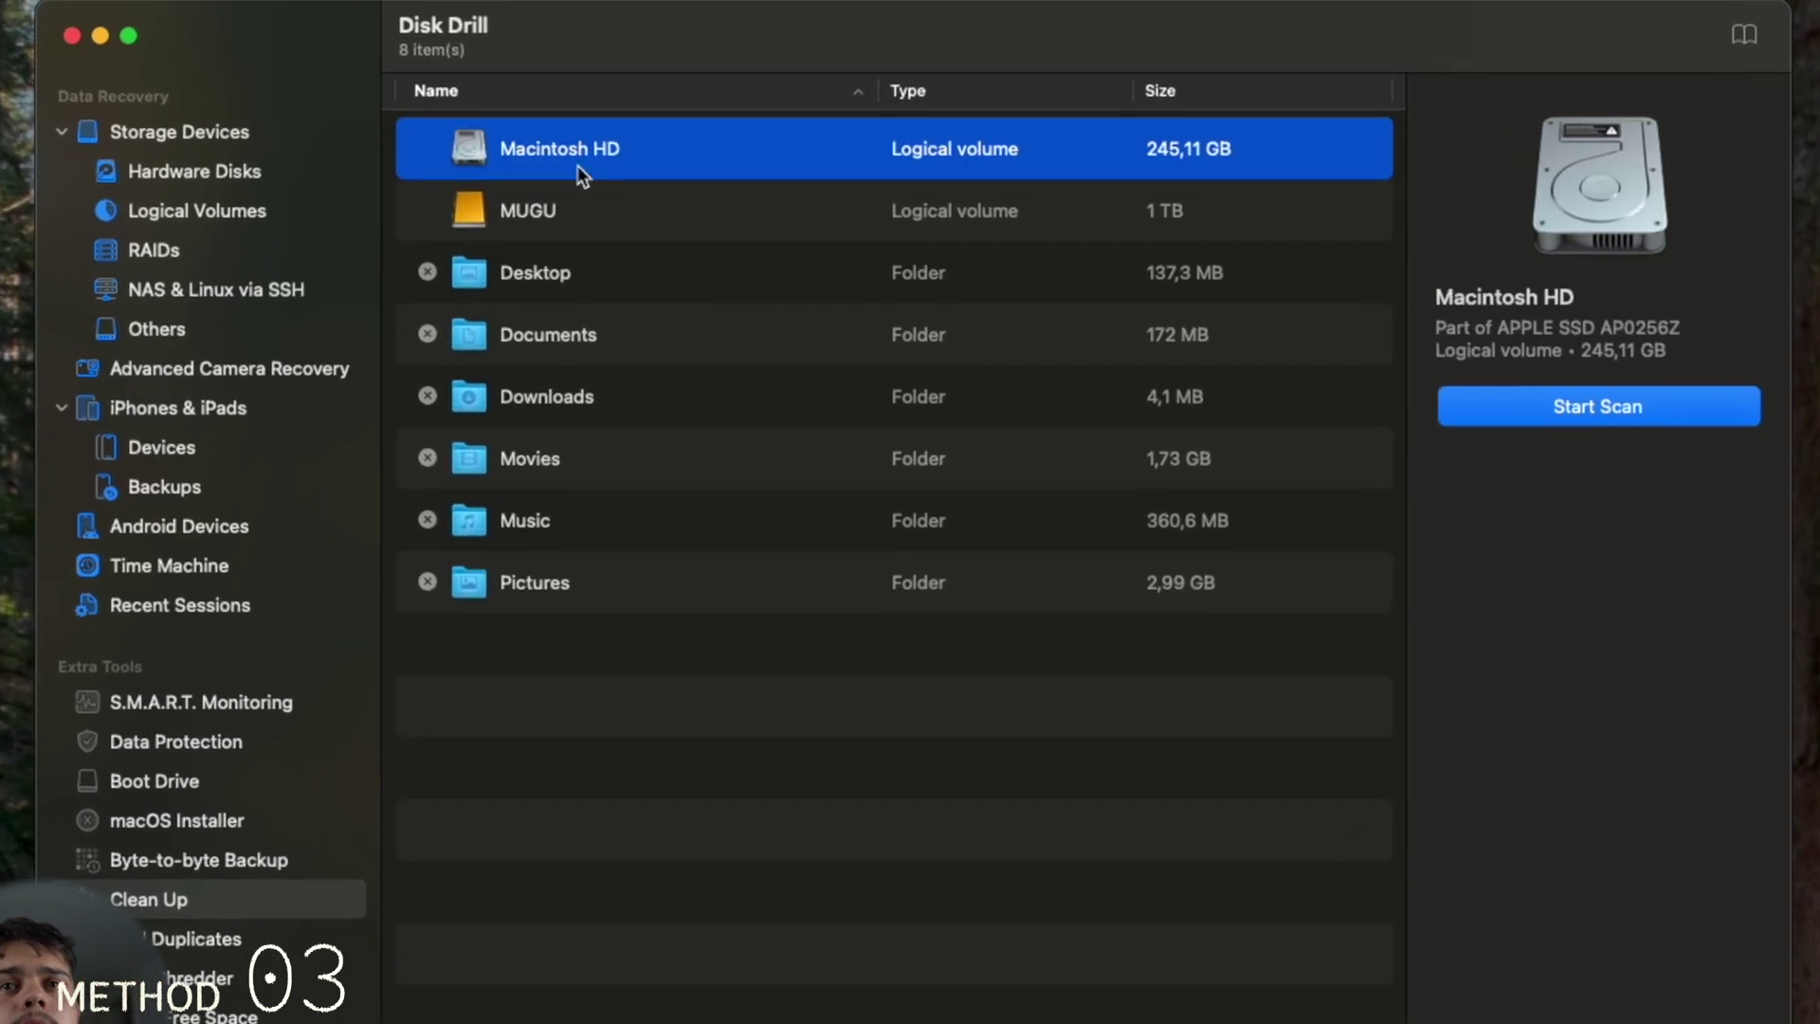
pyautogui.click(1638, 434)
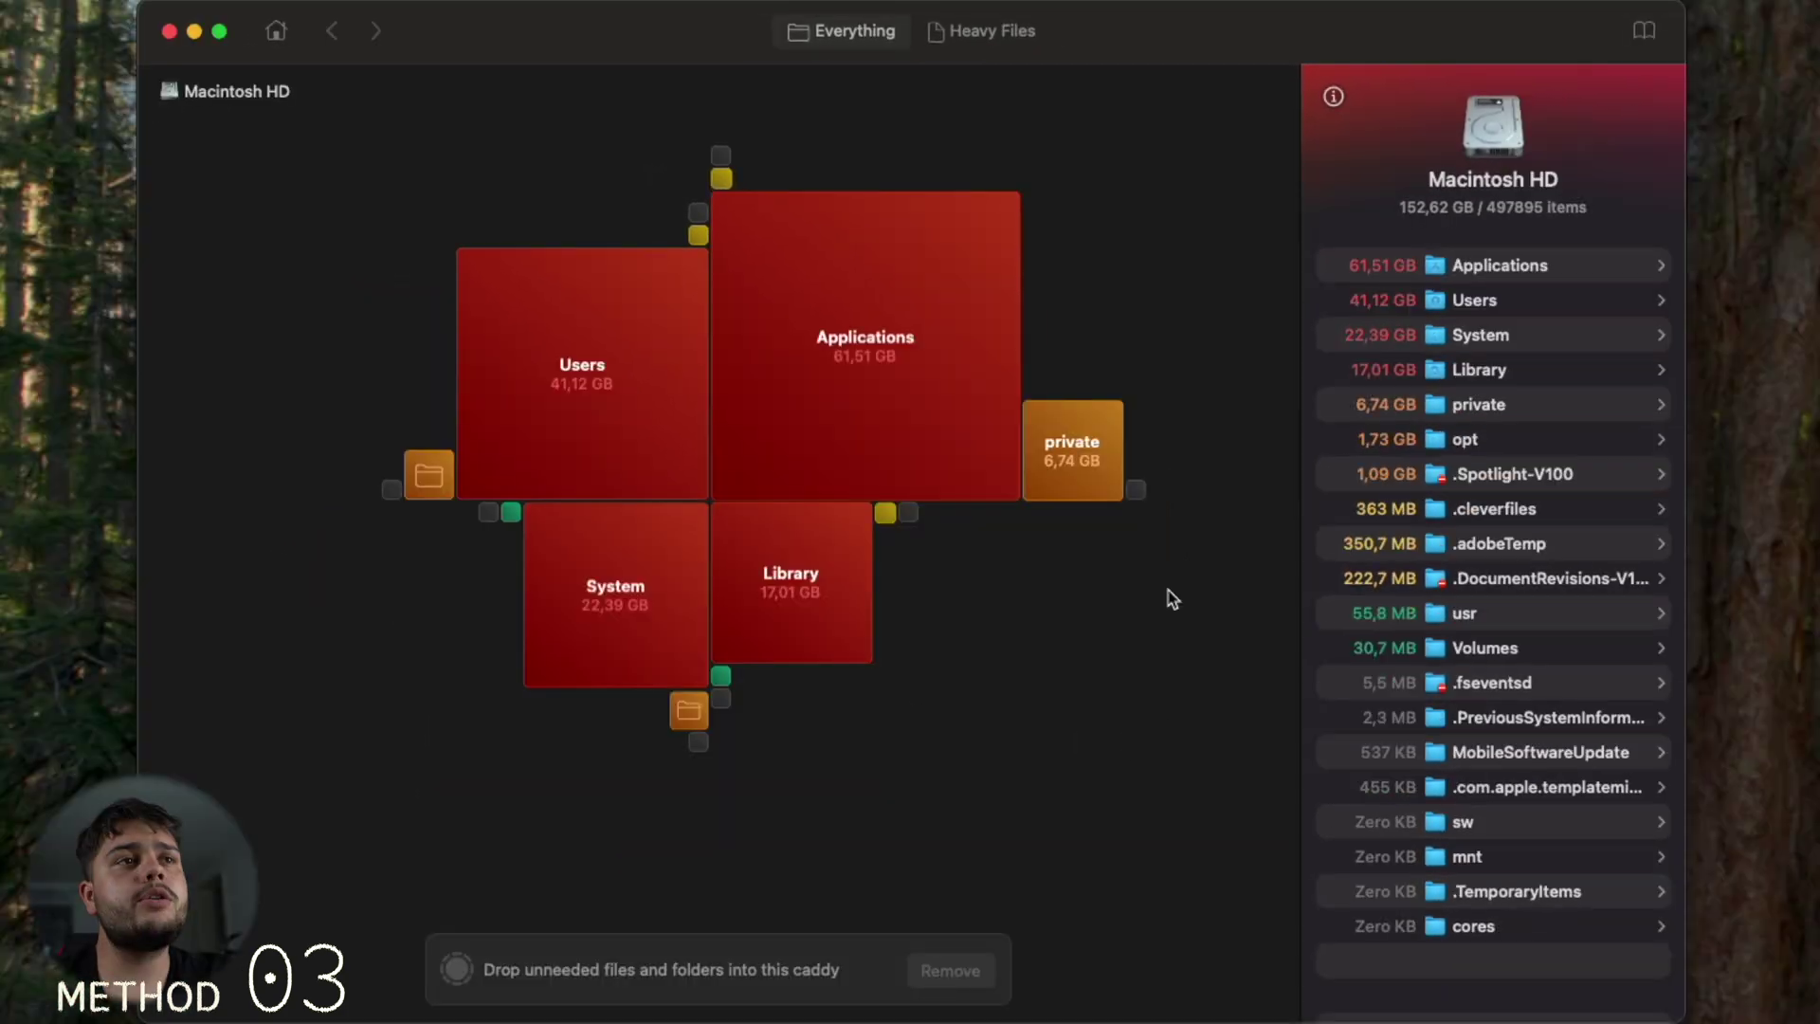
# Step: In Users > mugu > Library > Application Support, queue the Autodesk and Epic folders for removal
pyautogui.click(581, 402)
pyautogui.click(885, 544)
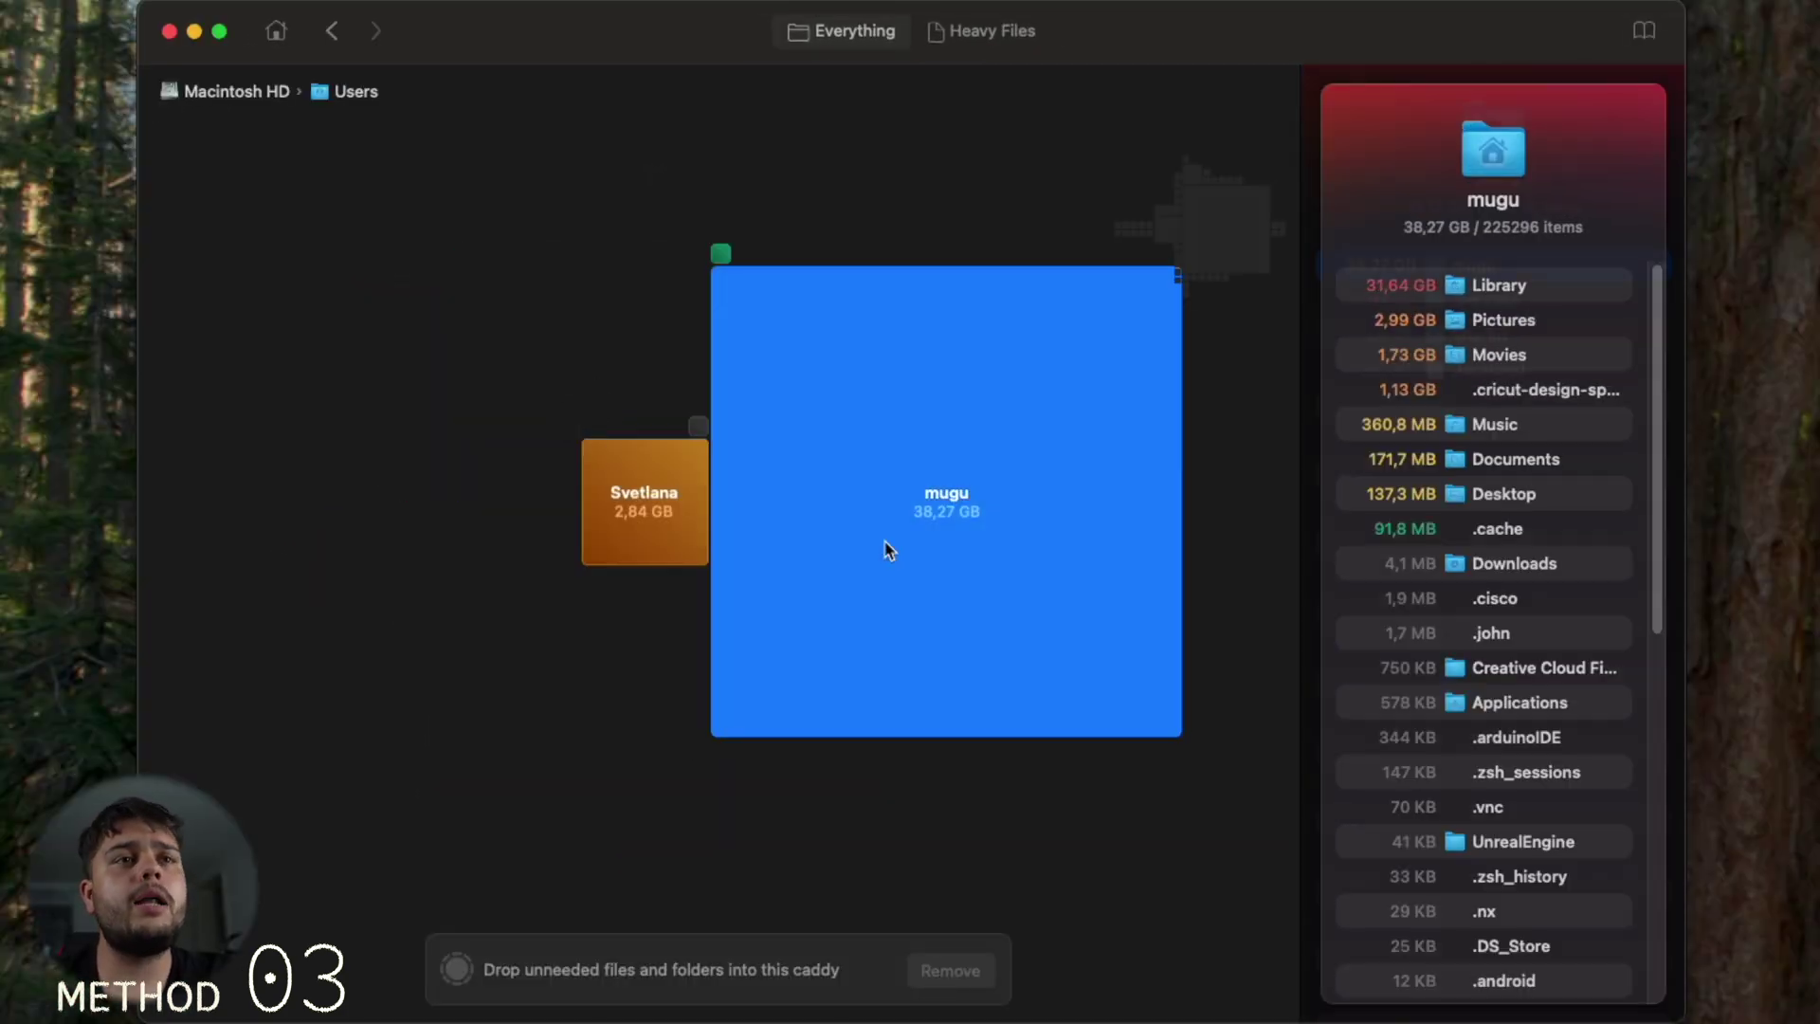
pyautogui.click(921, 540)
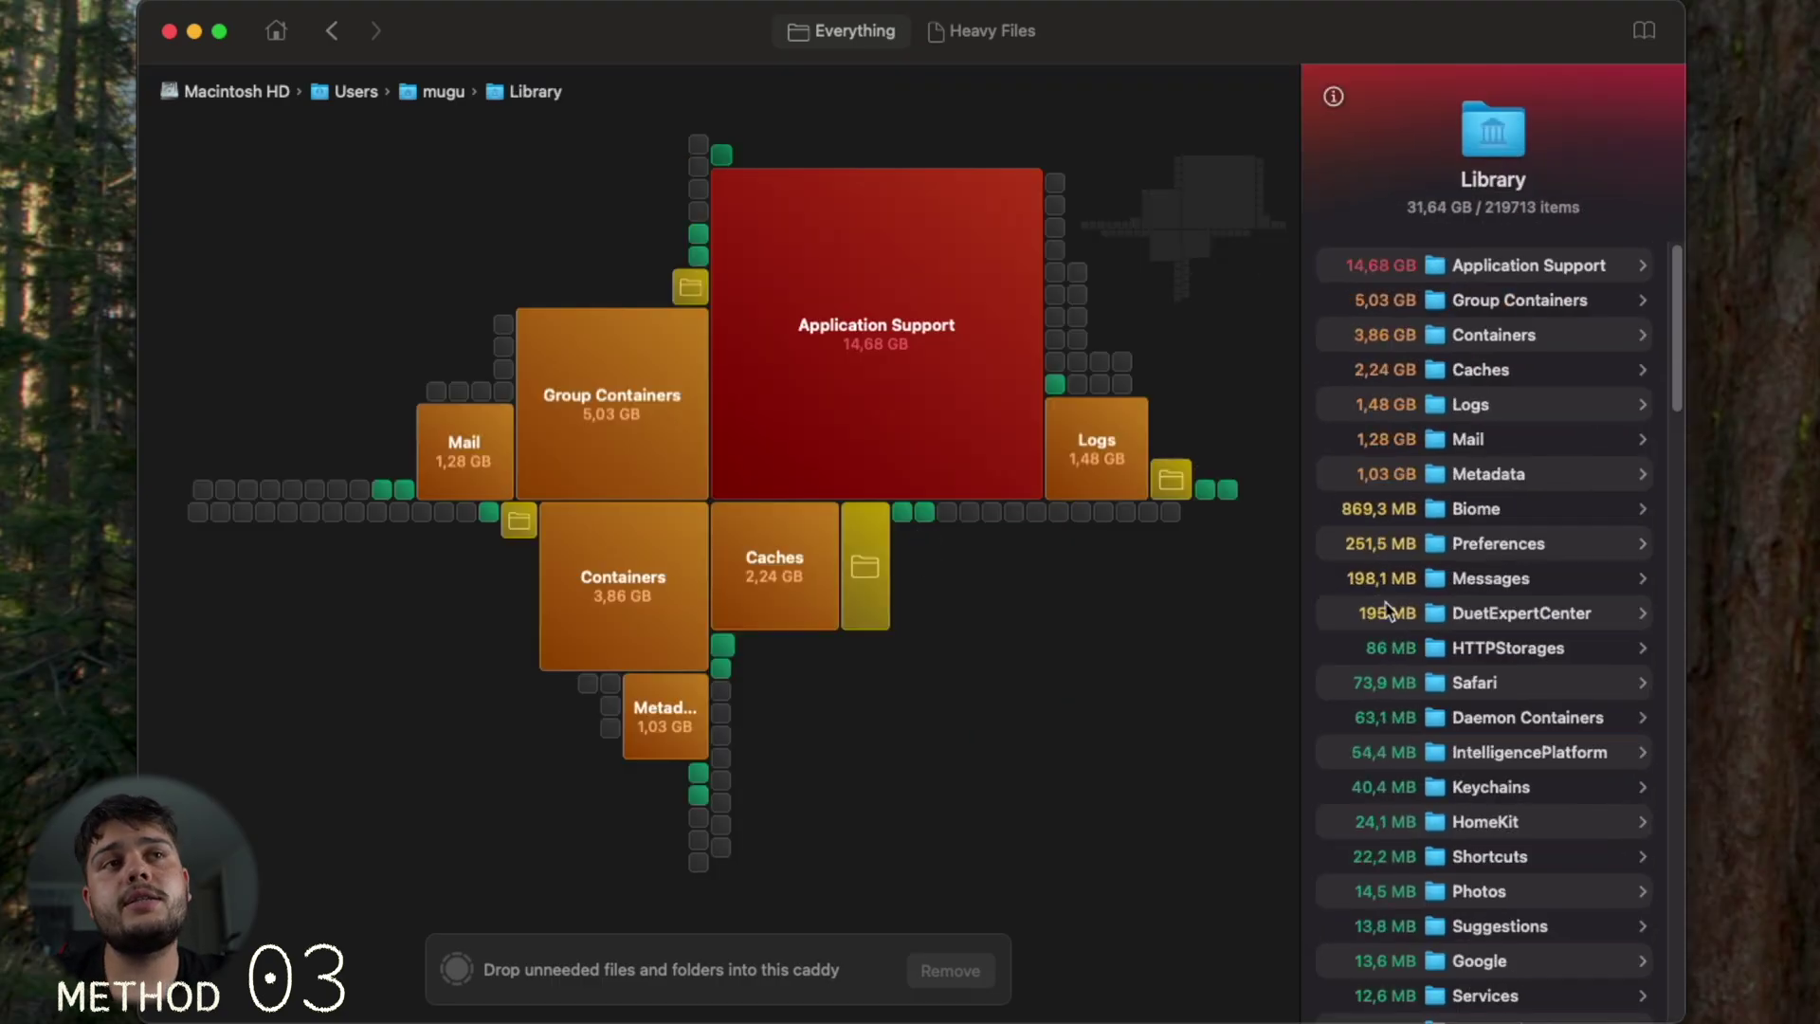
pyautogui.click(867, 334)
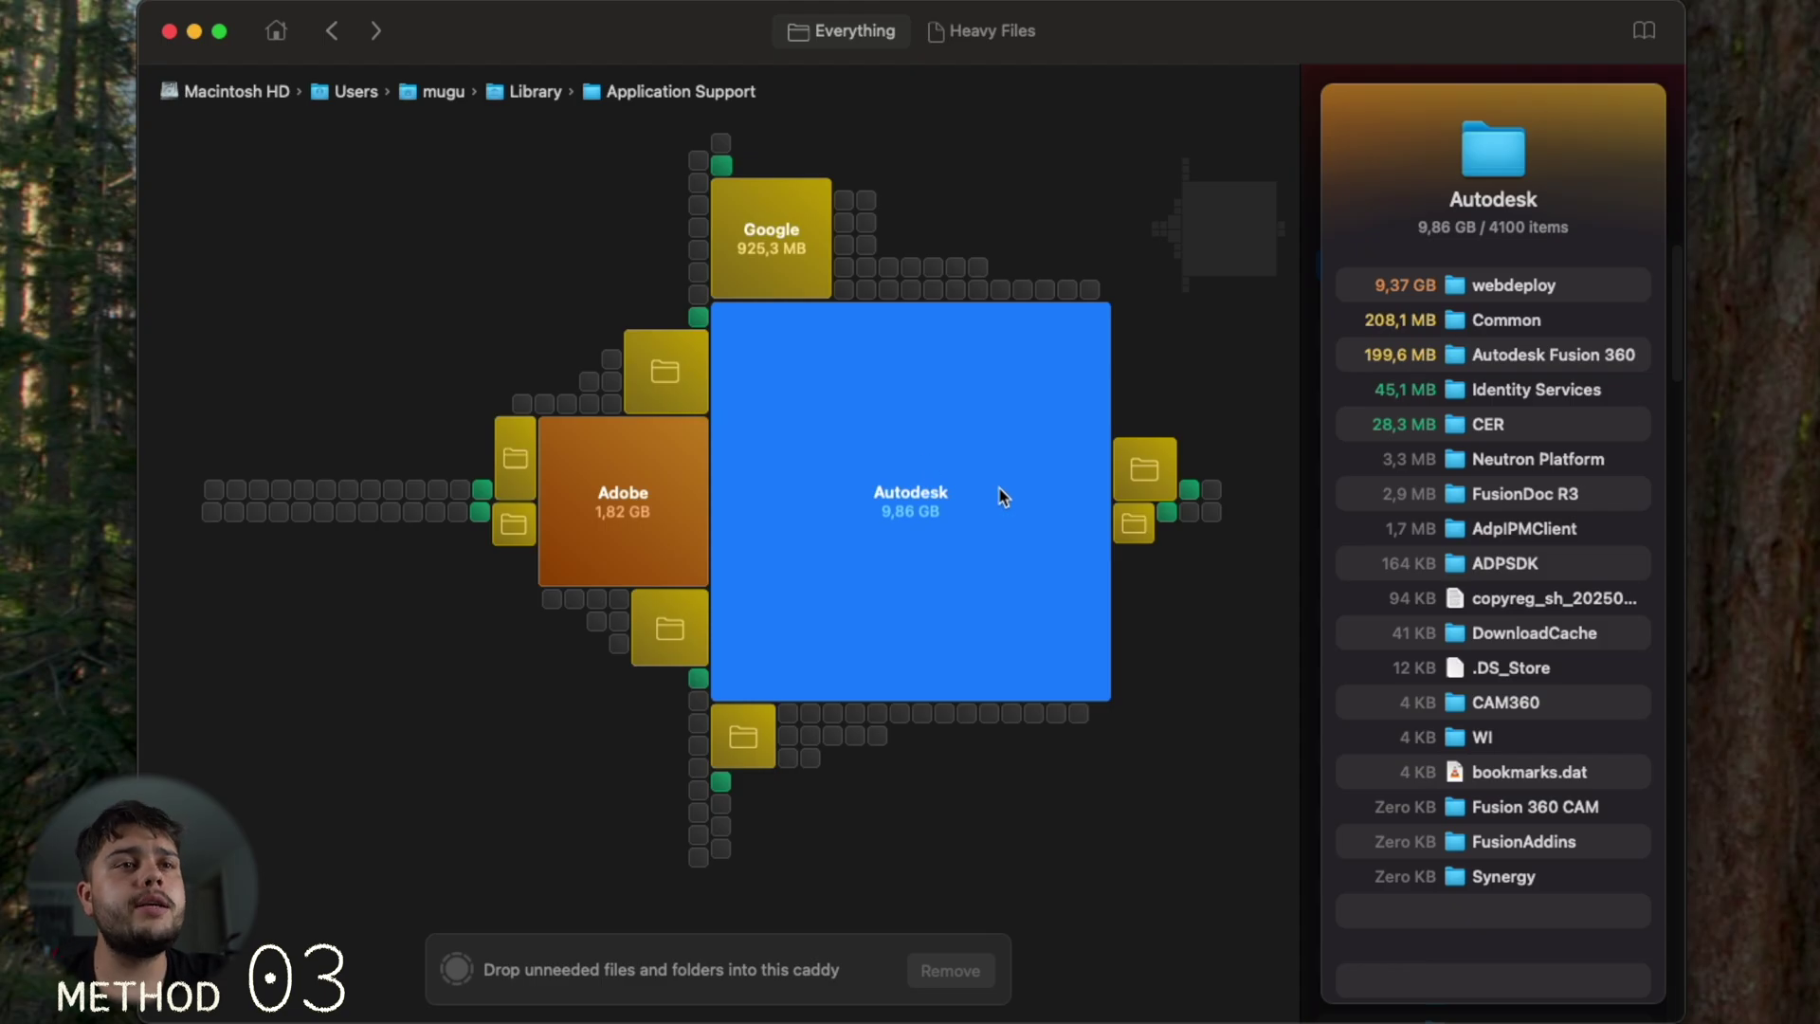
pyautogui.moveTo(1003, 497); pyautogui.dragTo(929, 527)
pyautogui.moveTo(752, 960); pyautogui.dragTo(757, 962)
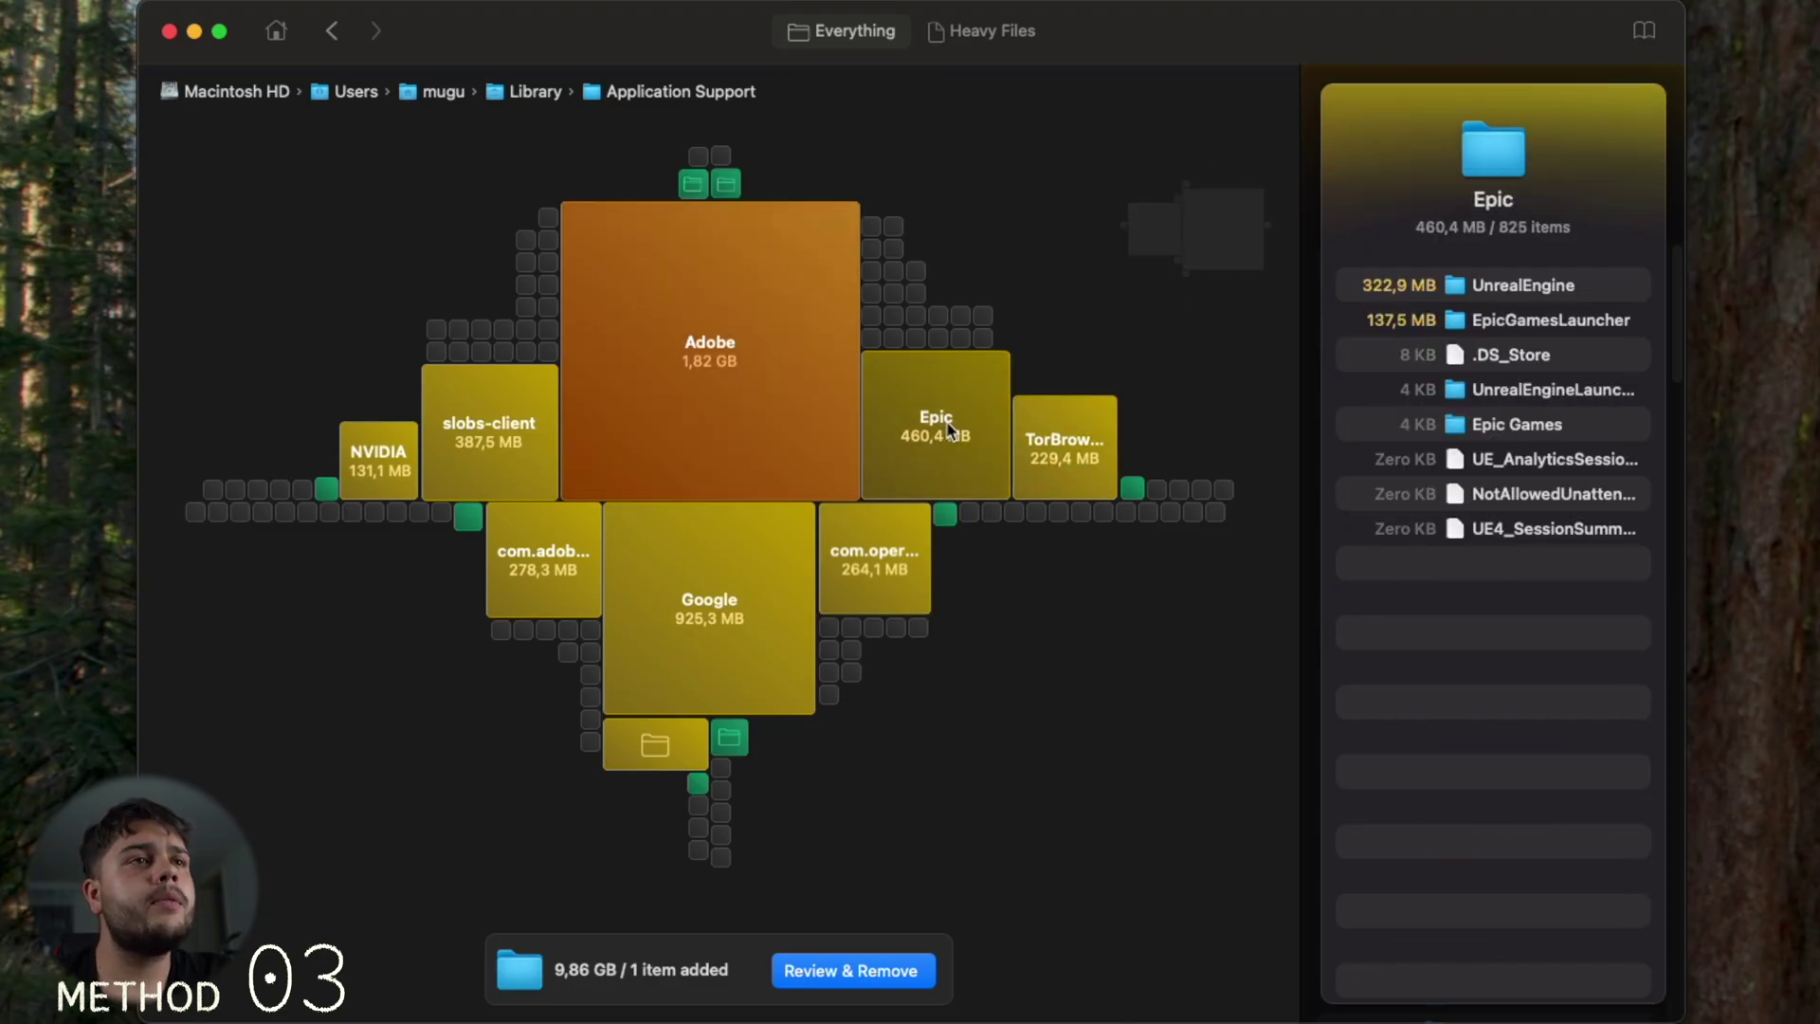
pyautogui.moveTo(960, 430); pyautogui.dragTo(769, 834)
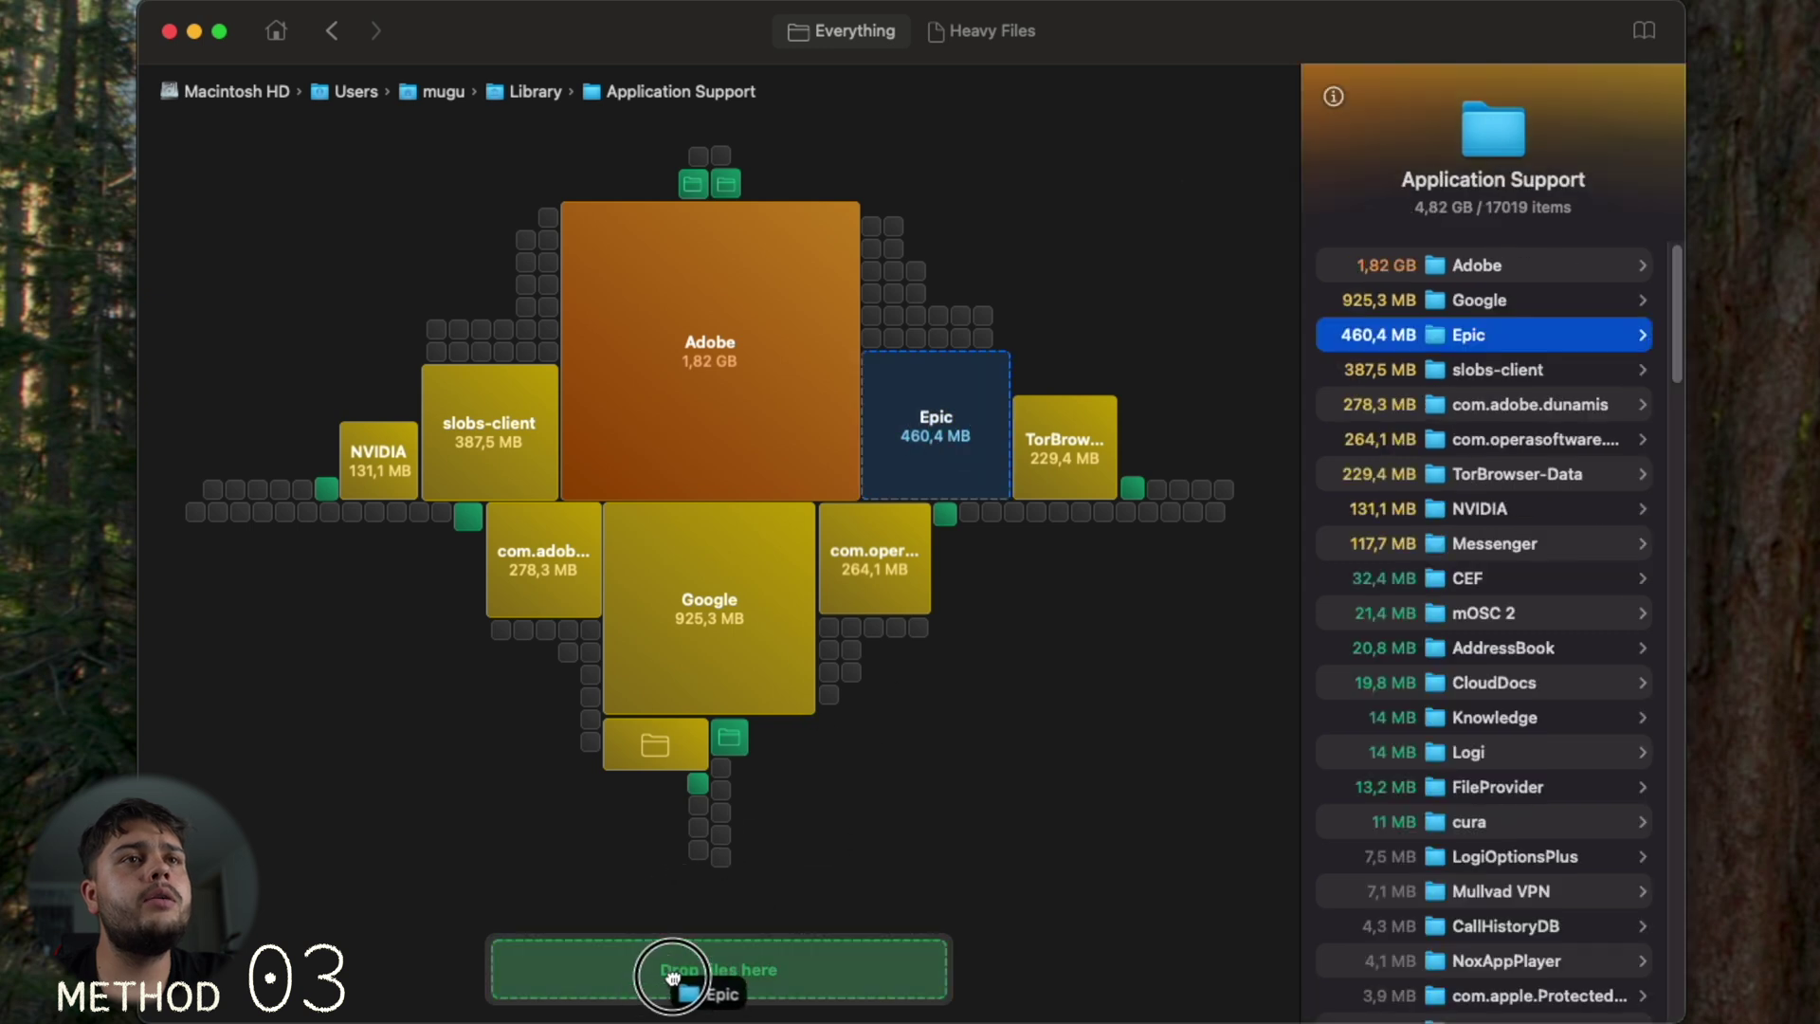
pyautogui.moveTo(672, 976); pyautogui.dragTo(674, 974)
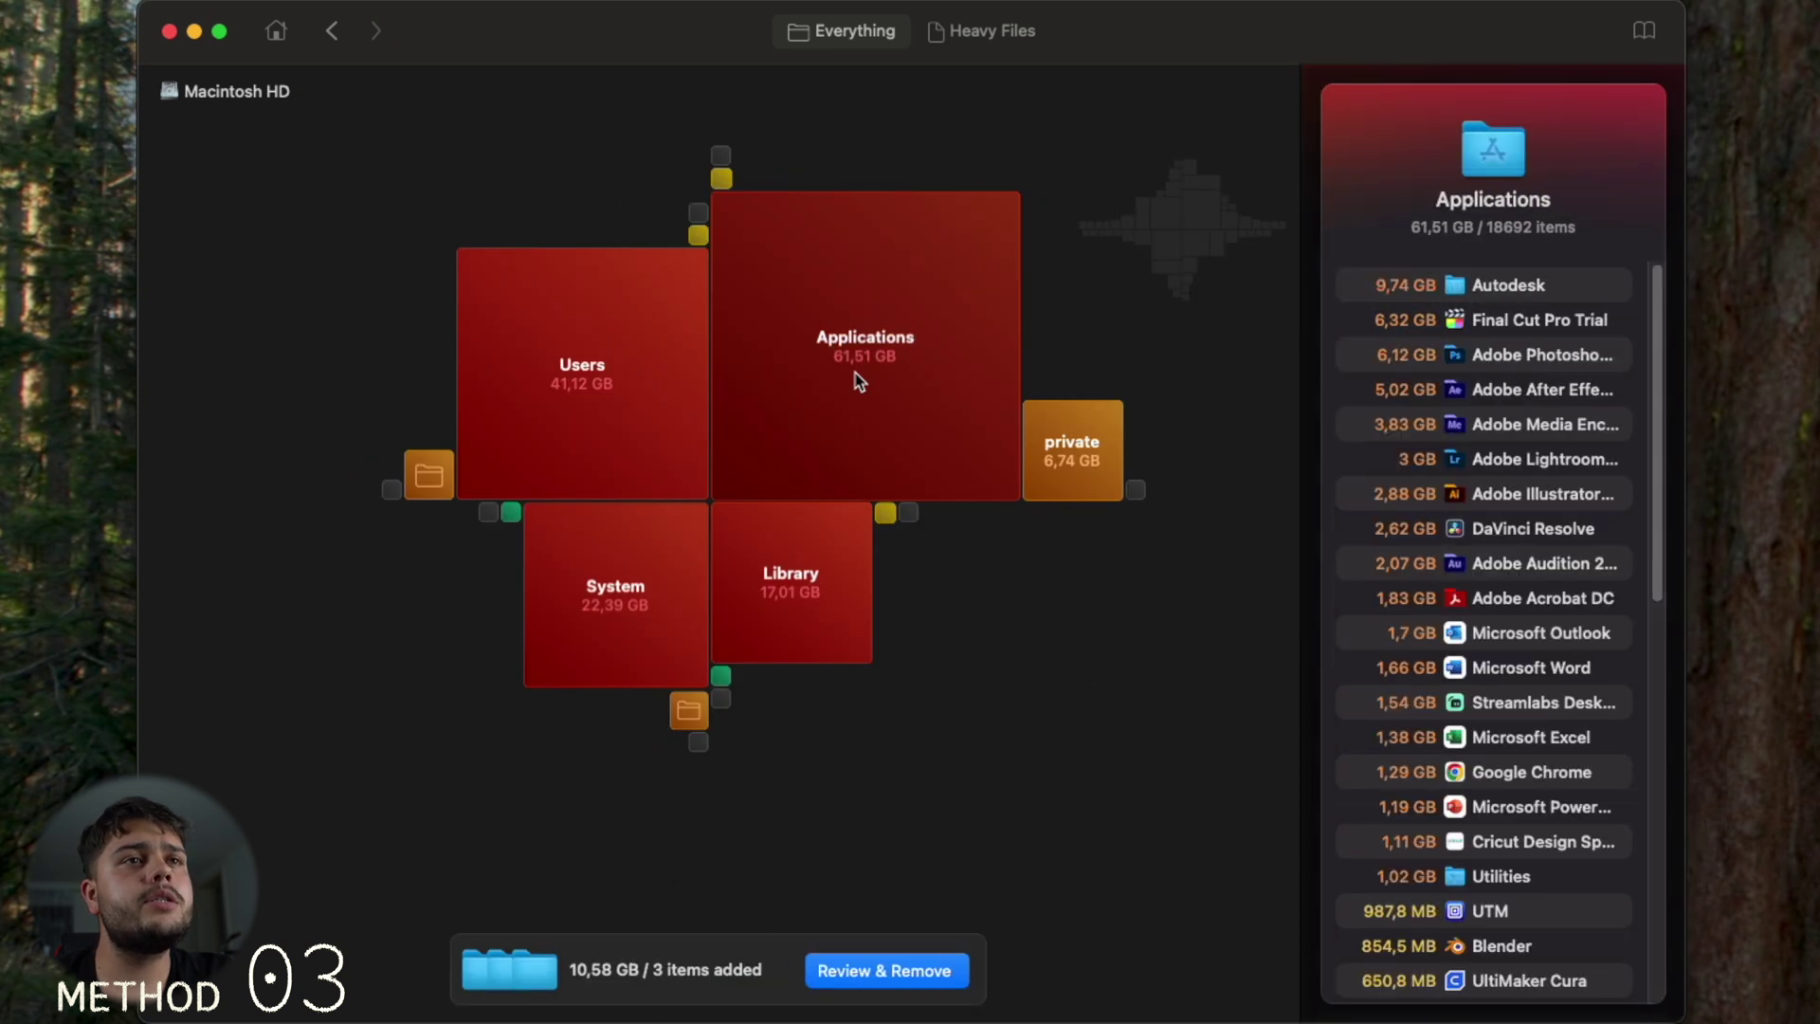
# Step: Queue the Autodesk folder from Applications for removal too
pyautogui.click(860, 375)
pyautogui.click(860, 376)
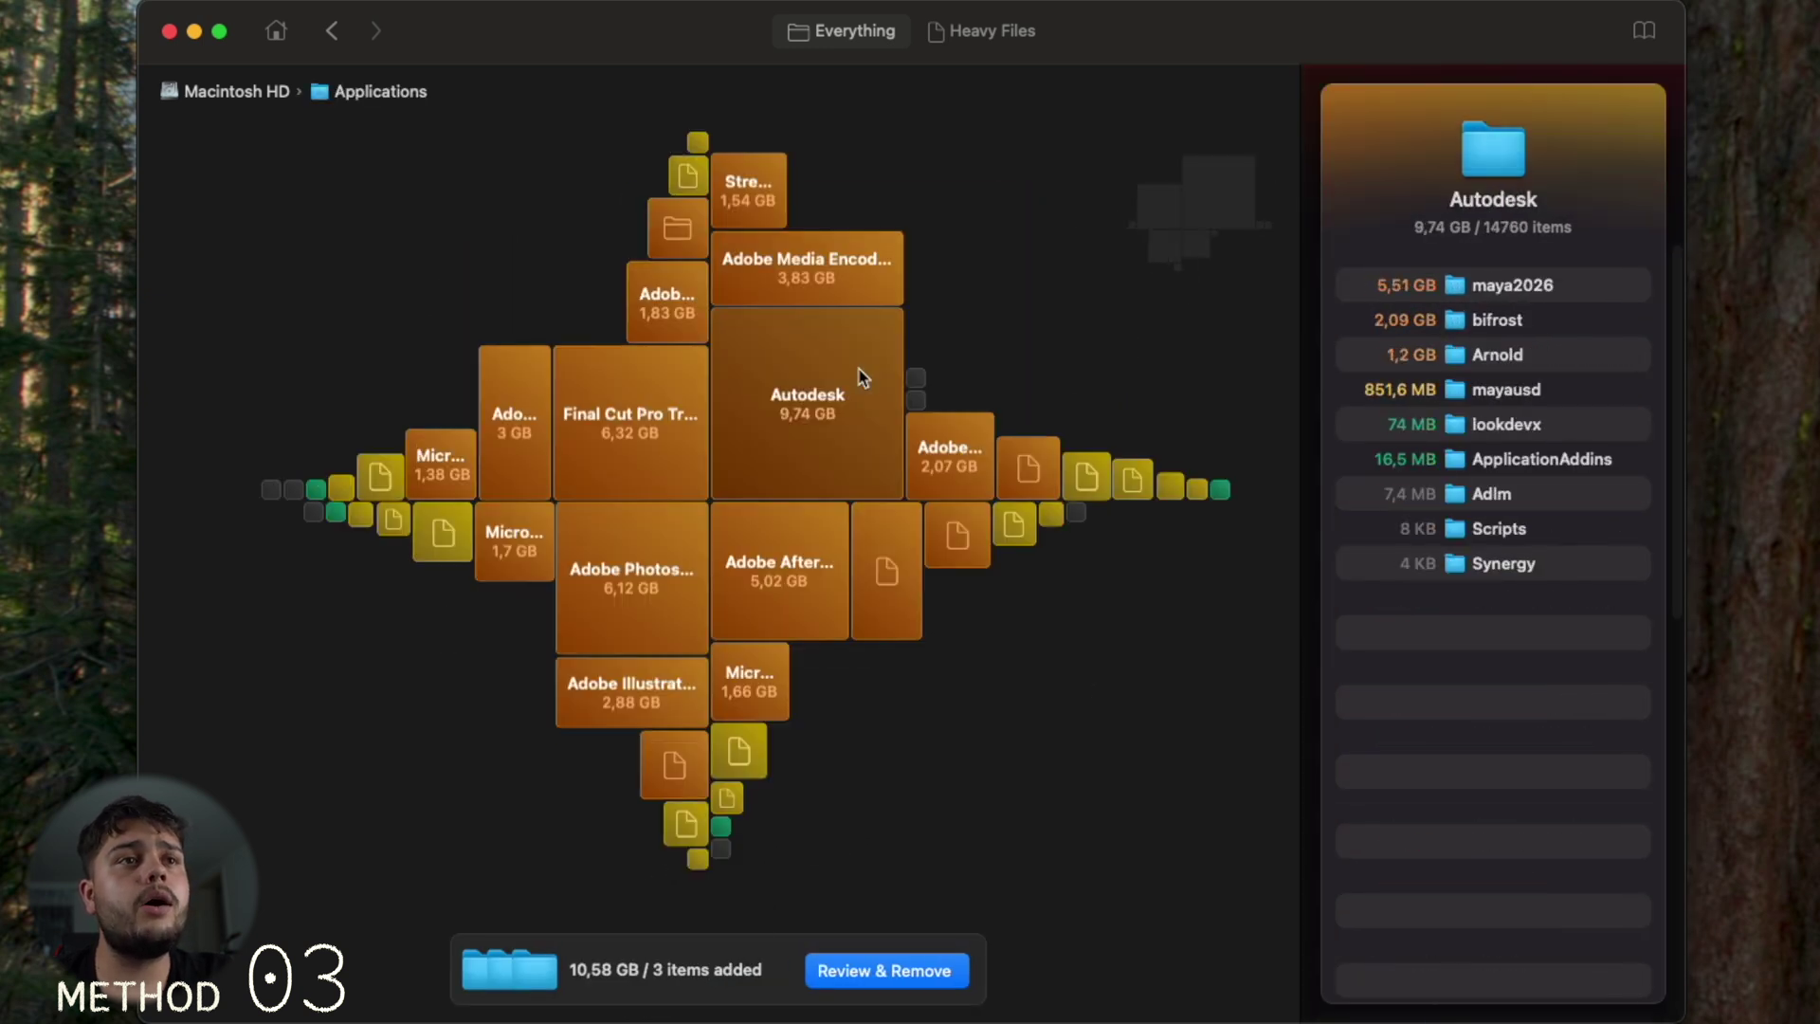
pyautogui.moveTo(843, 396); pyautogui.dragTo(715, 975)
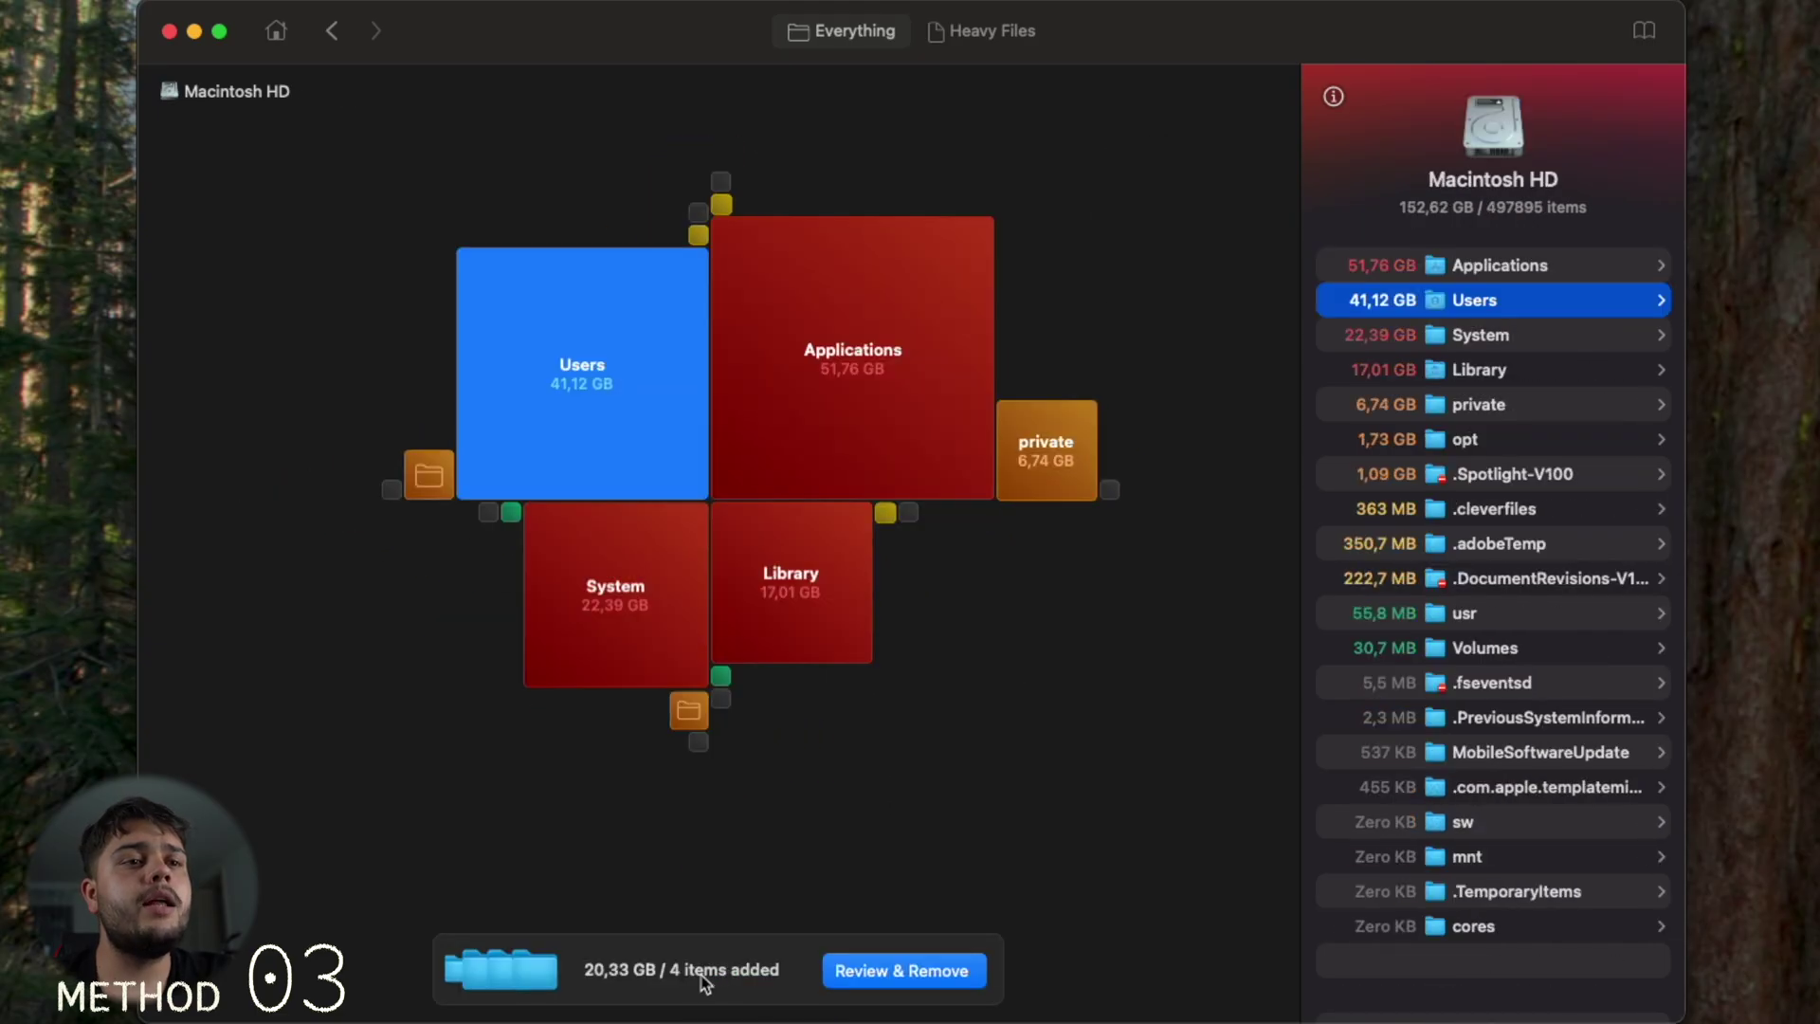
# Step: Review the 4 queued items and delete all 20,33 GB permanently
pyautogui.click(905, 976)
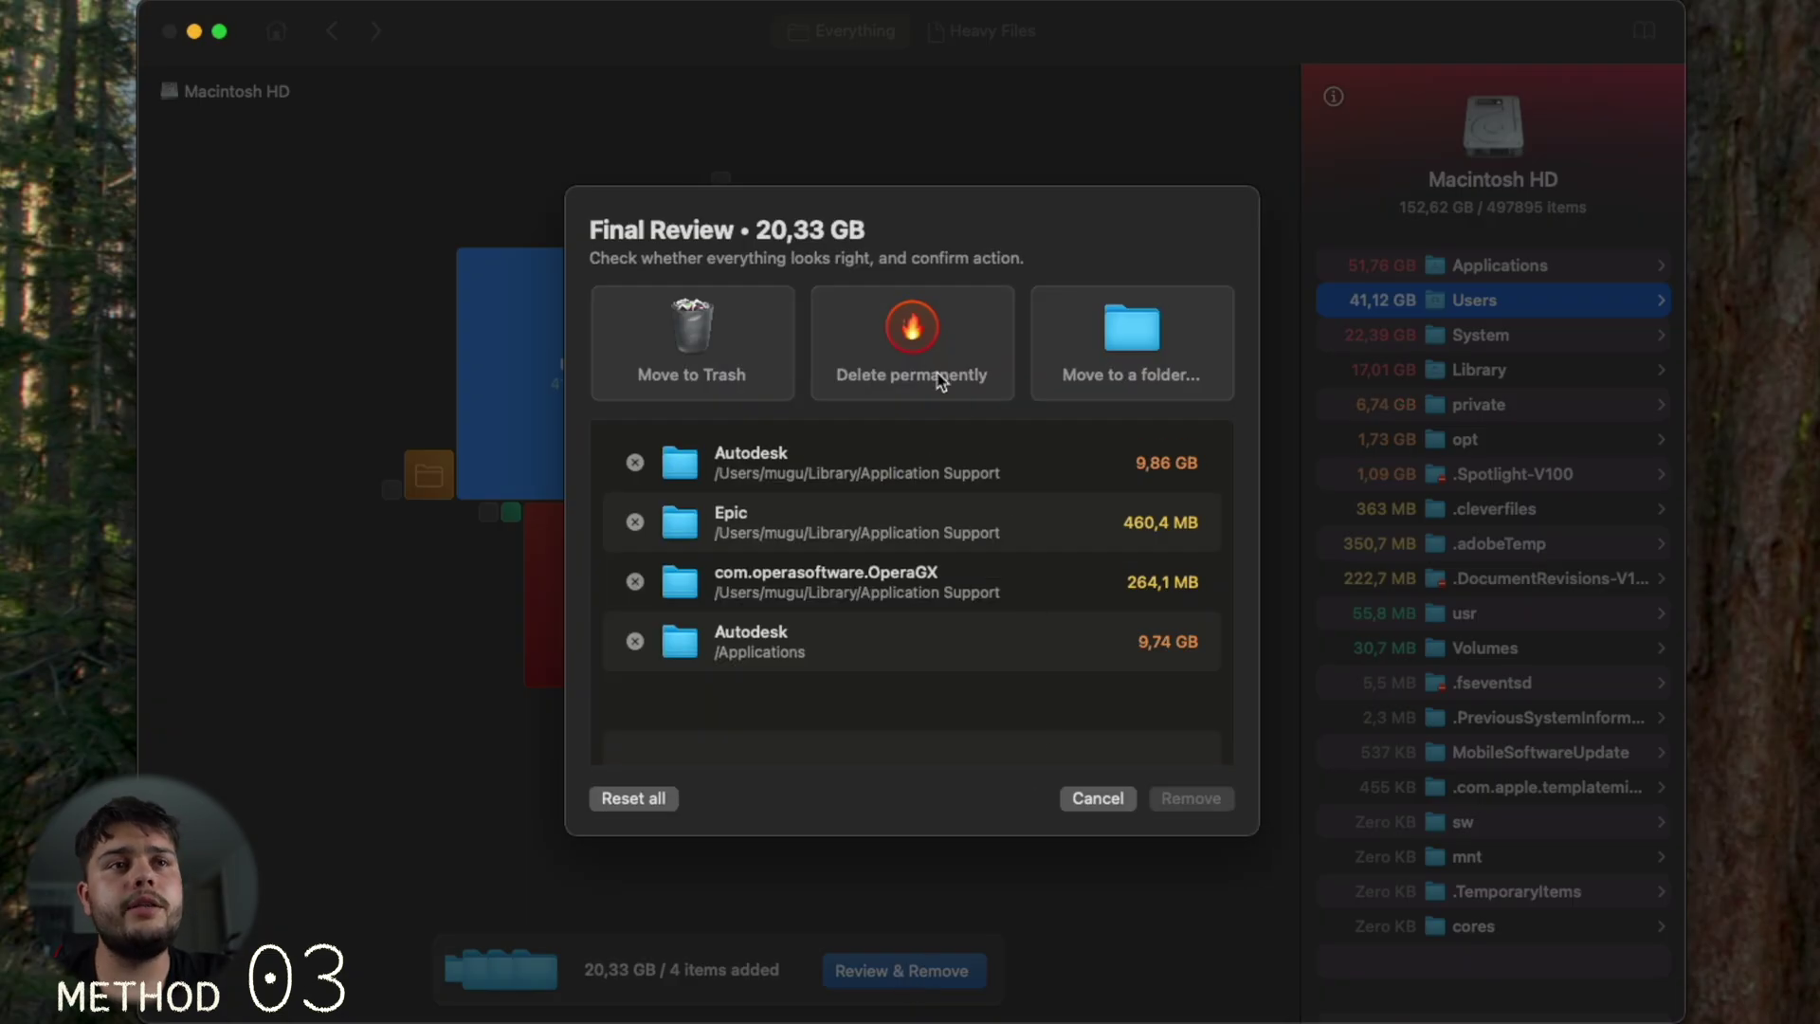
pyautogui.click(938, 379)
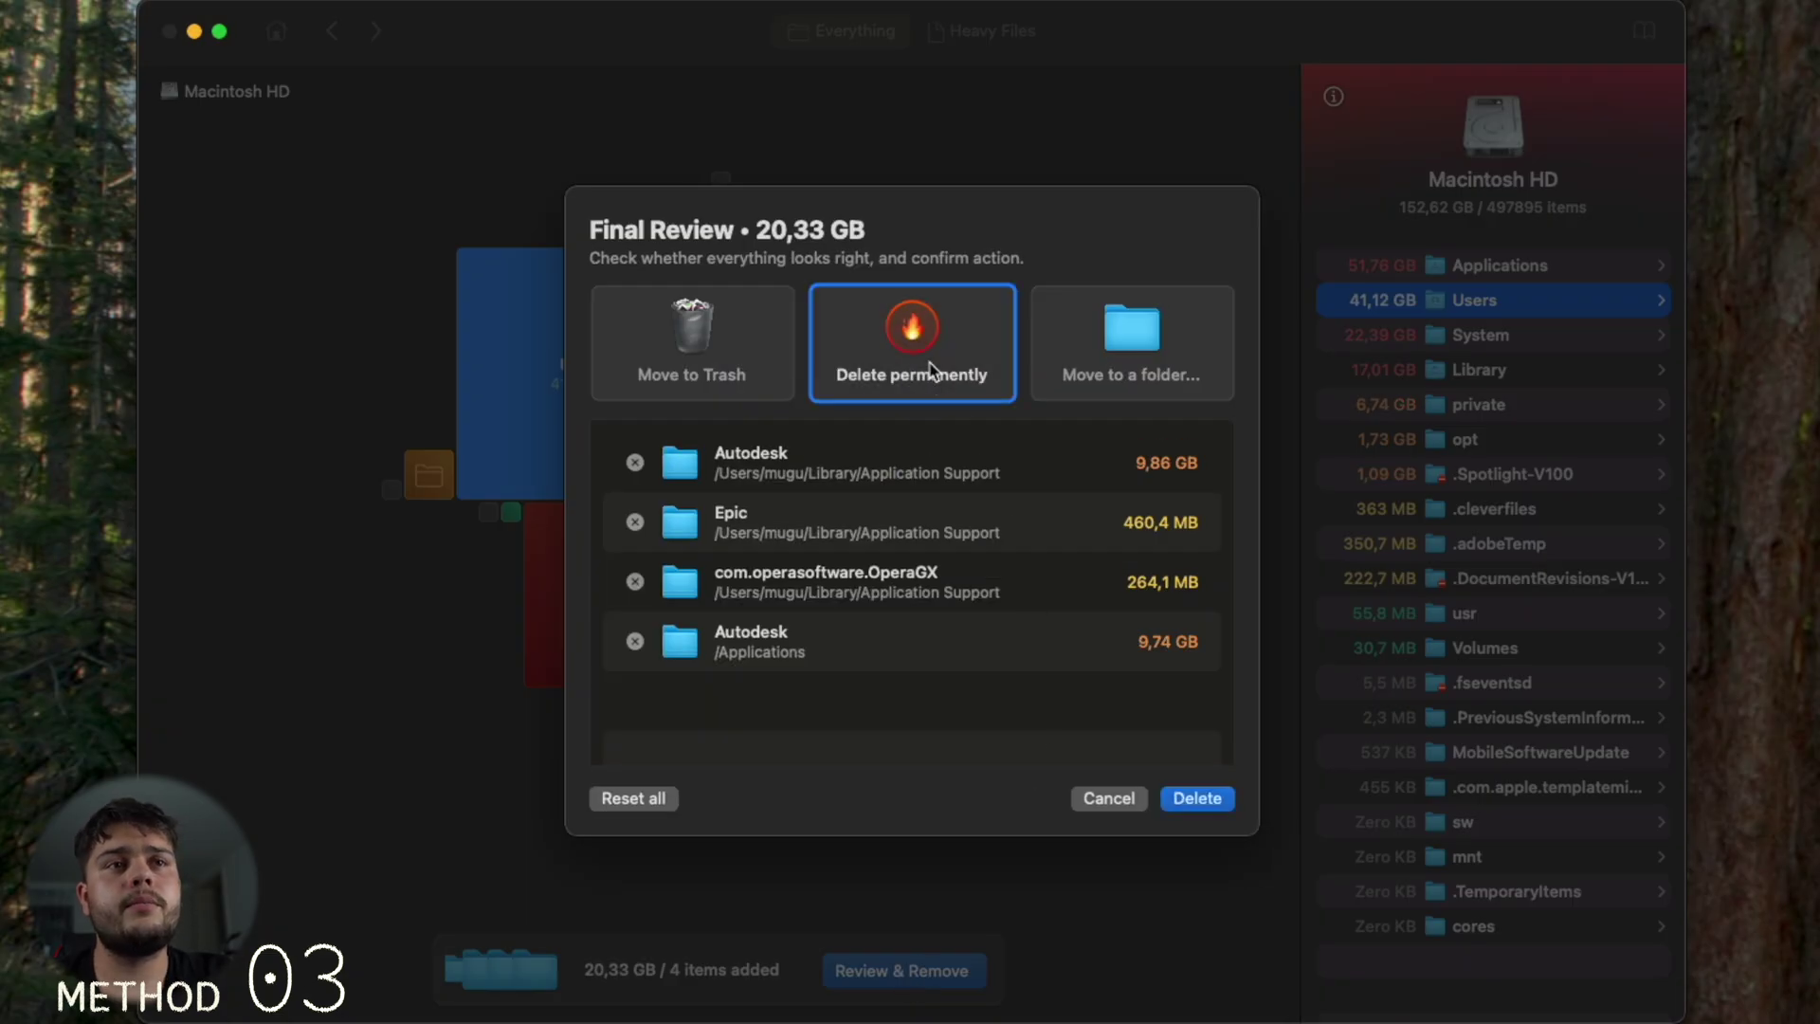
pyautogui.click(1216, 801)
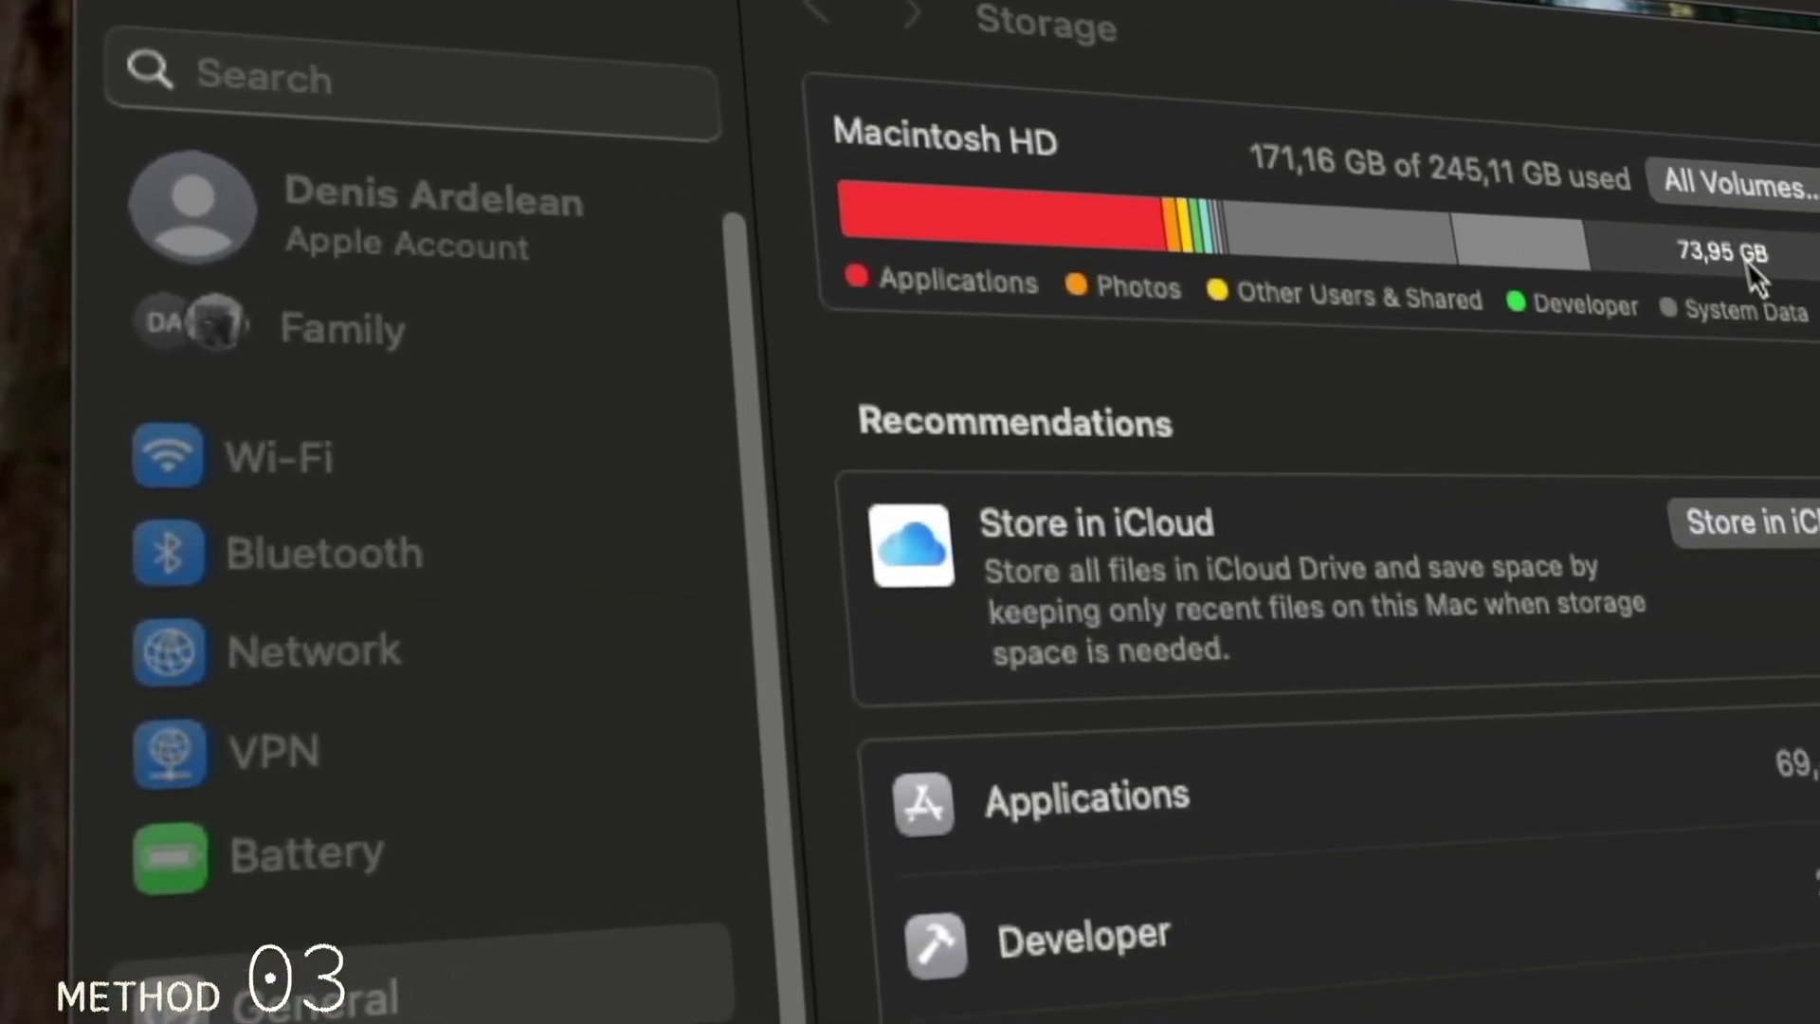
pyautogui.moveTo(1687, 262)
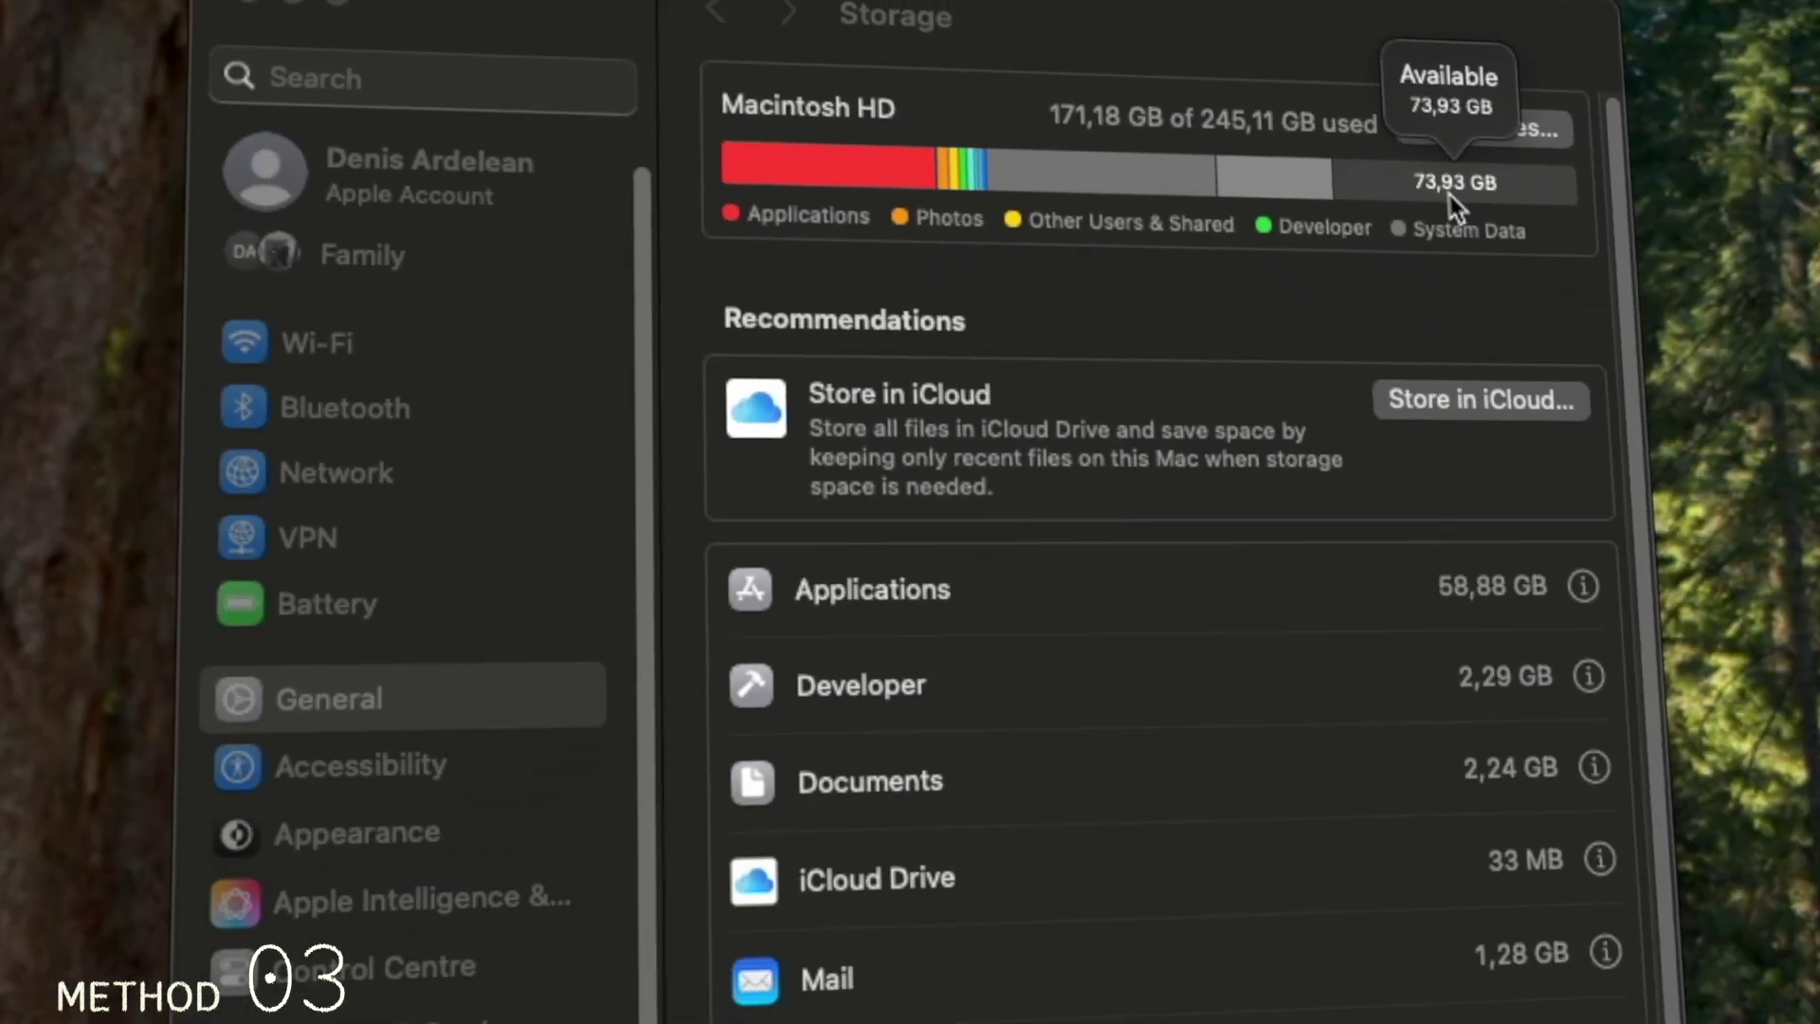
pyautogui.moveTo(1316, 180)
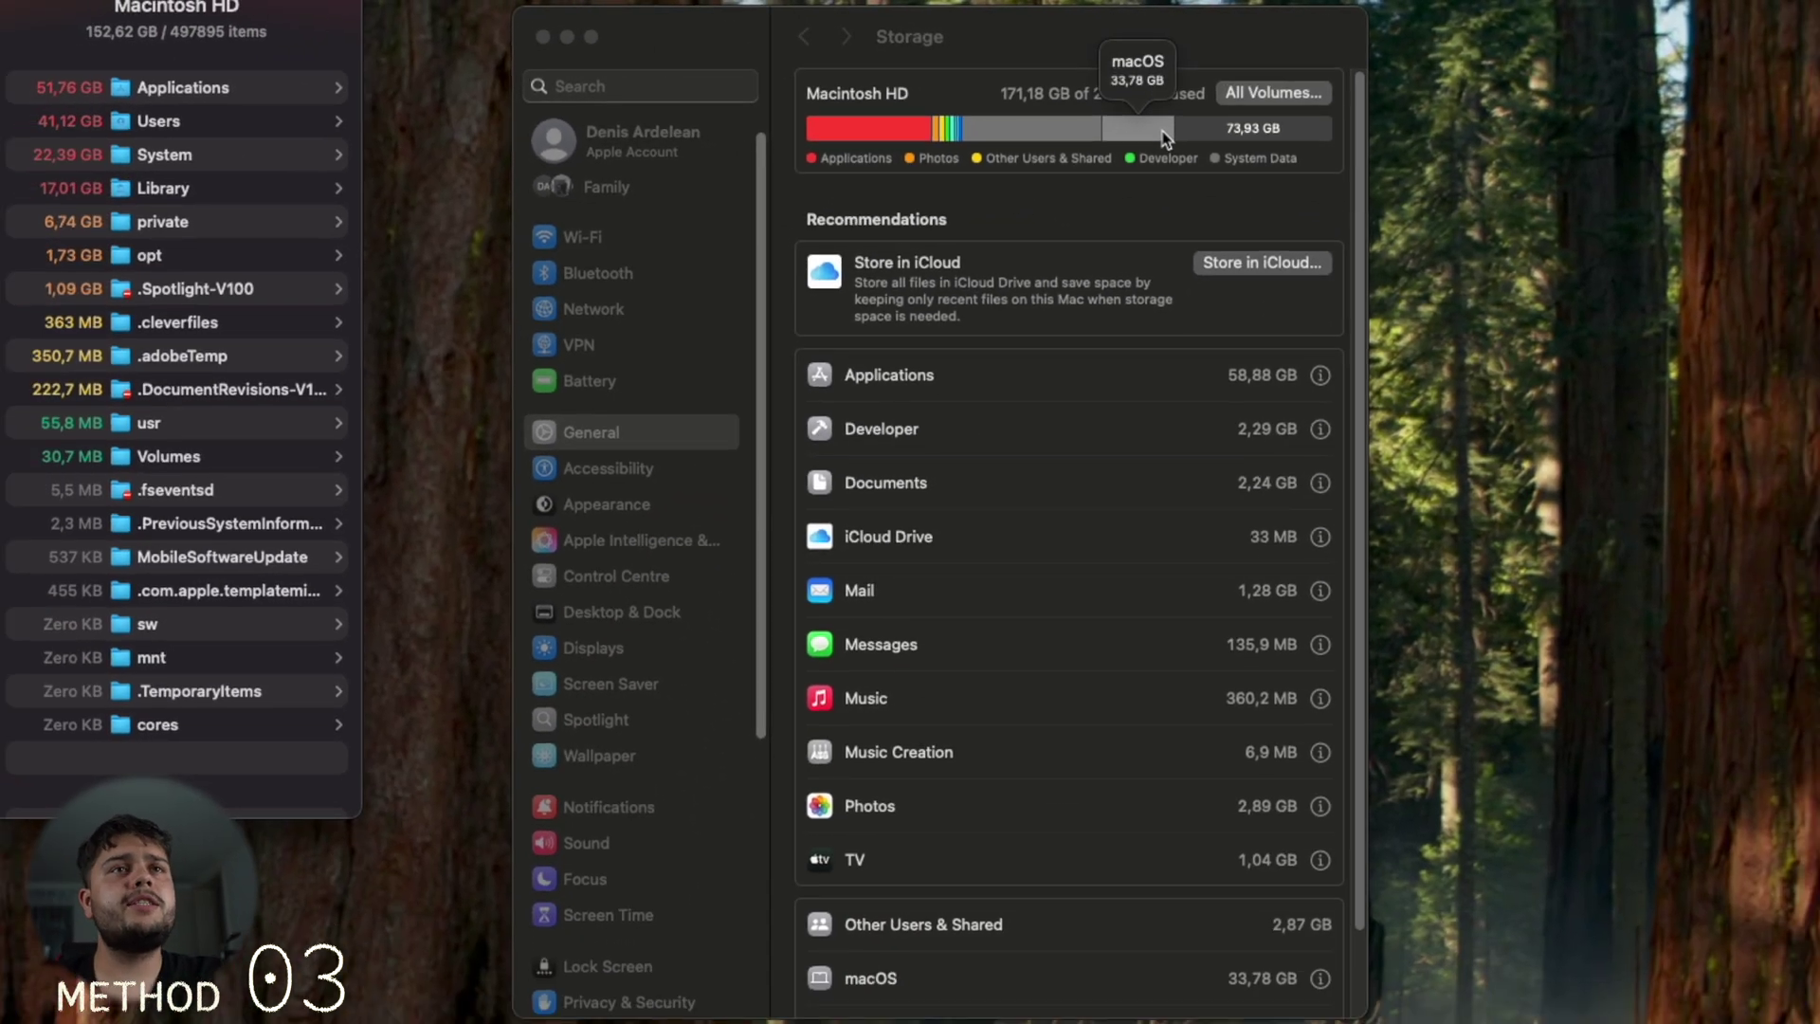
pyautogui.moveTo(1050, 137)
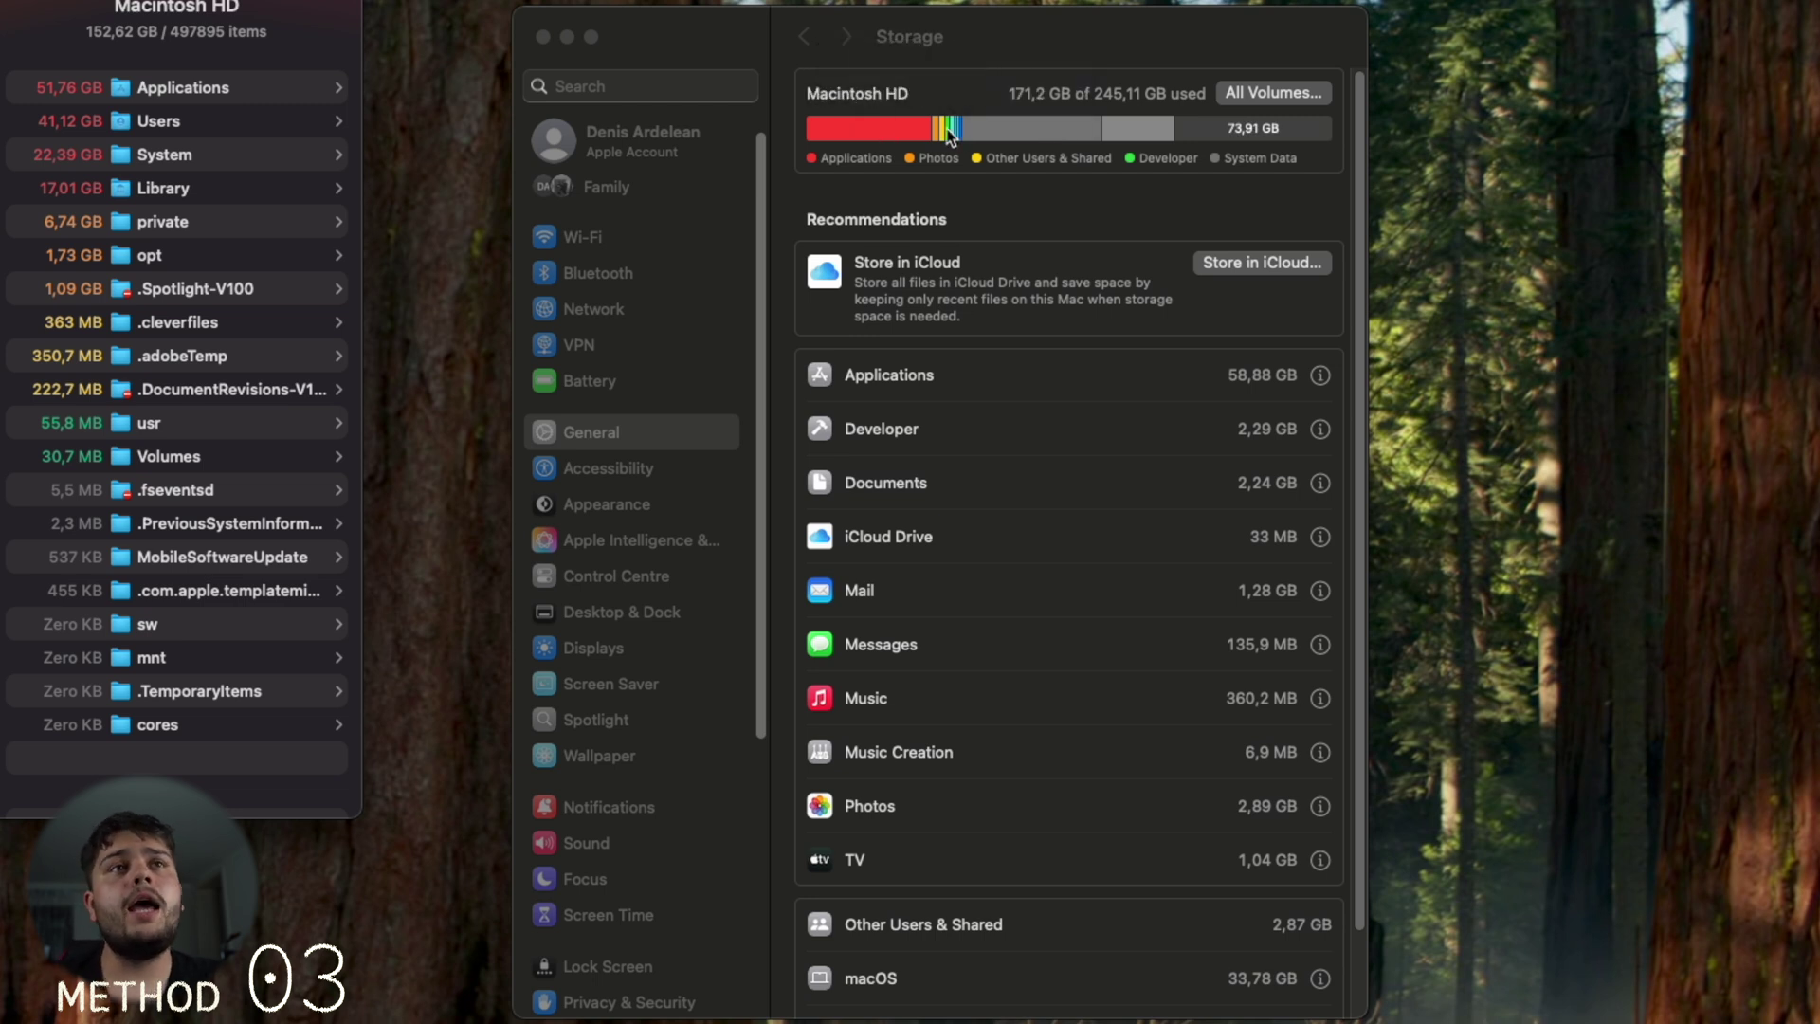
pyautogui.moveTo(941, 135)
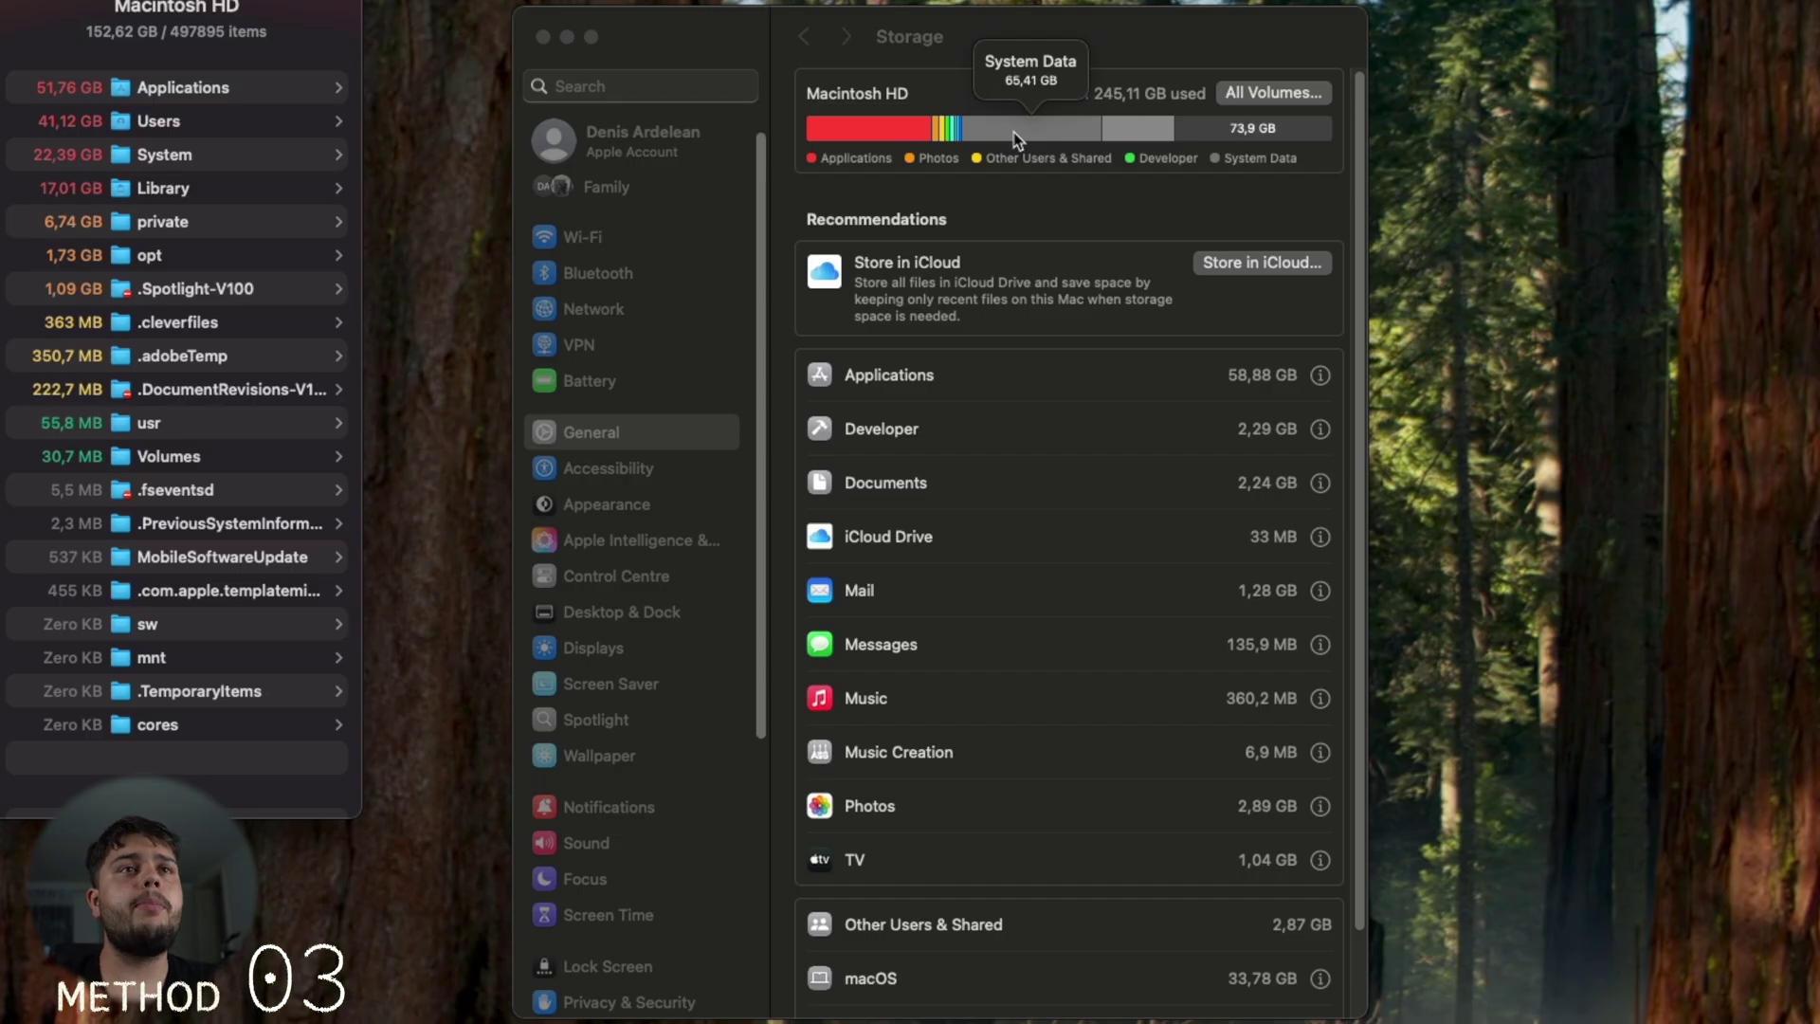